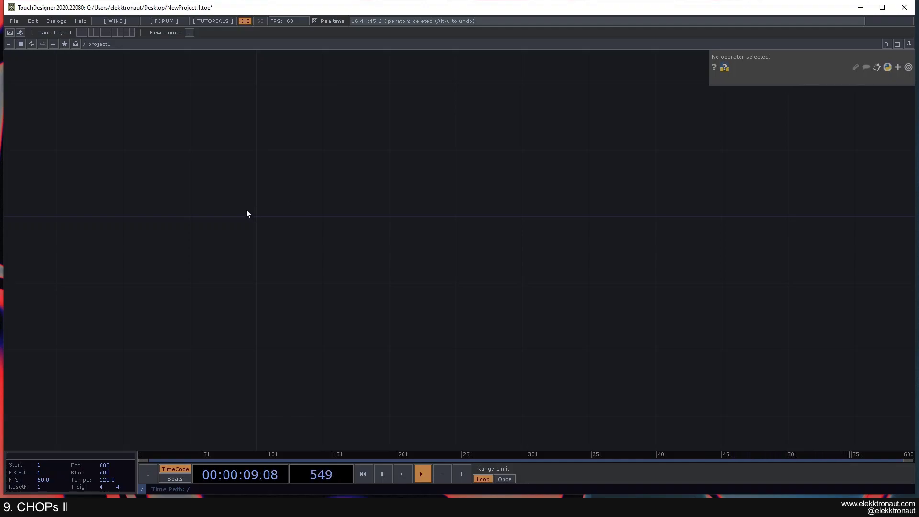
Step: Add a Keyboard In CHOP to the empty network
{"action": "key", "text": "Tab"}
{"action": "type", "text": "key"}
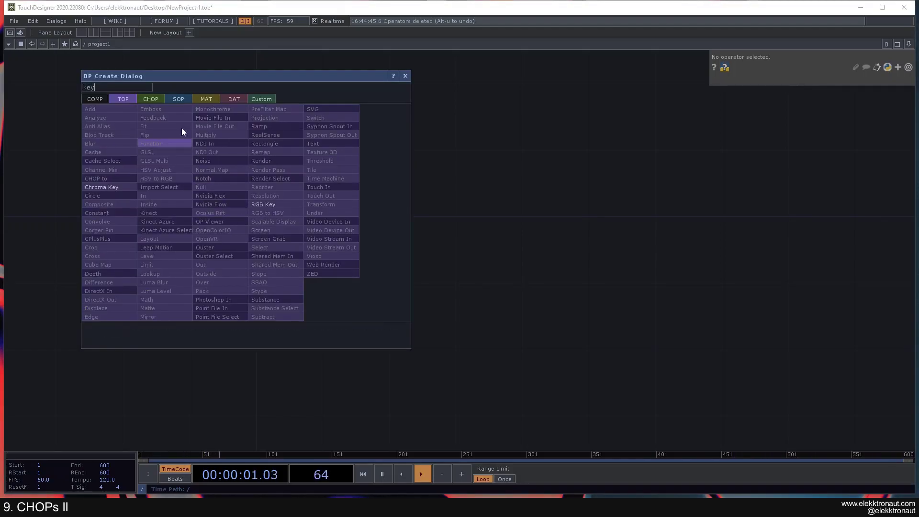
{"action": "left_click", "coordinate": [150, 98]}
{"action": "left_click", "coordinate": [219, 223]}
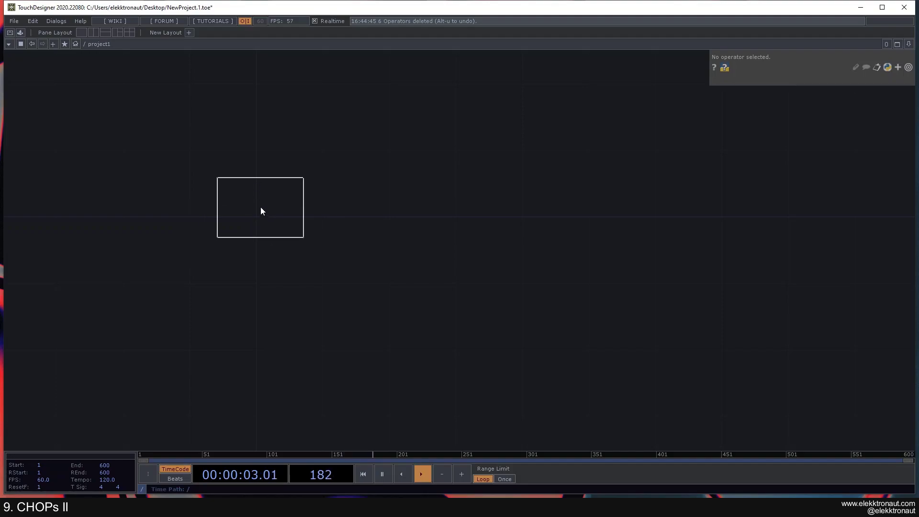
{"action": "left_click", "coordinate": [378, 262]}
{"action": "left_click_drag", "start_coordinate": [359, 262], "coordinate": [454, 237]}
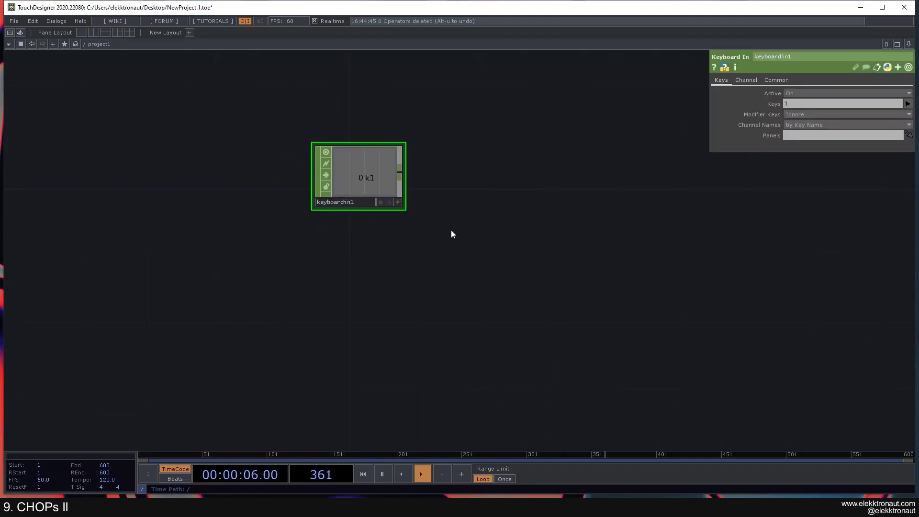
{"action": "left_click_drag", "start_coordinate": [373, 261], "coordinate": [340, 241]}
Step: Add a Mouse In CHOP below the Keyboard In operator
{"action": "key", "text": "Tab"}
{"action": "type", "text": "m"}
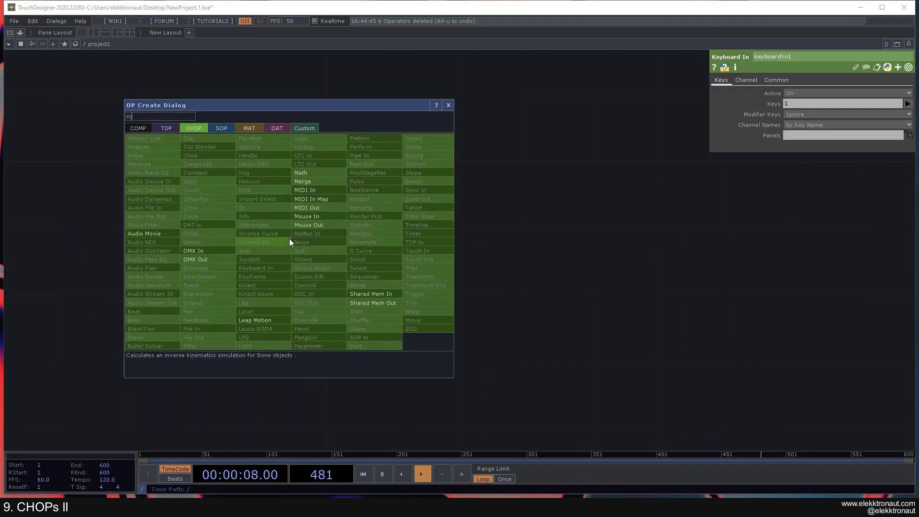
{"action": "left_click", "coordinate": [308, 218]}
{"action": "left_click", "coordinate": [335, 265]}
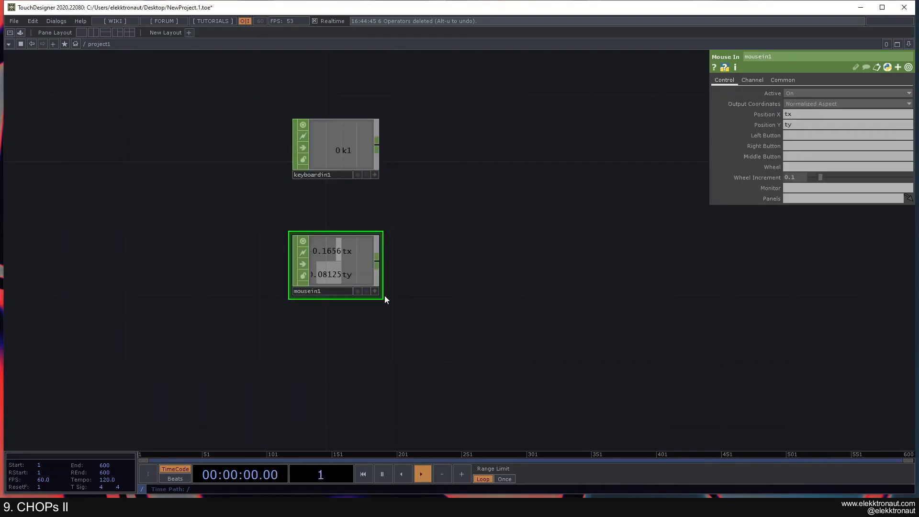
{"action": "left_click_drag", "start_coordinate": [396, 235], "coordinate": [340, 265]}
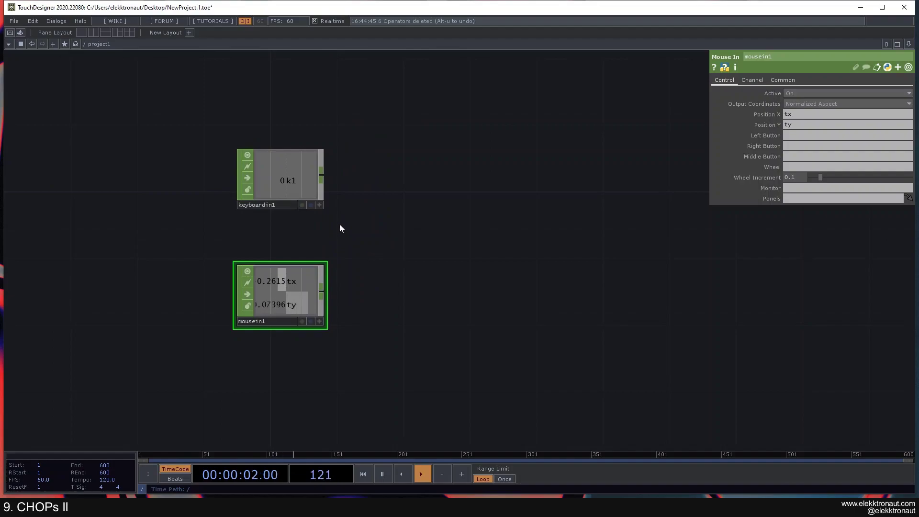
Step: Test the Keyboard In CHOP's response to the 1 key
{"action": "left_click", "coordinate": [294, 186]}
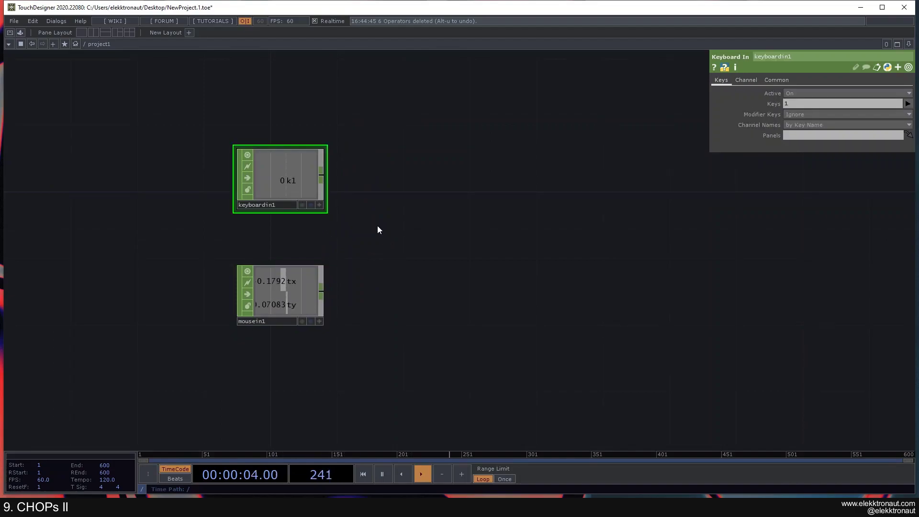
{"action": "key", "text": "1"}
{"action": "scroll", "coordinate": [306, 186], "scroll_direction": "up", "scroll_amount": 2}
{"action": "key", "text": "1"}
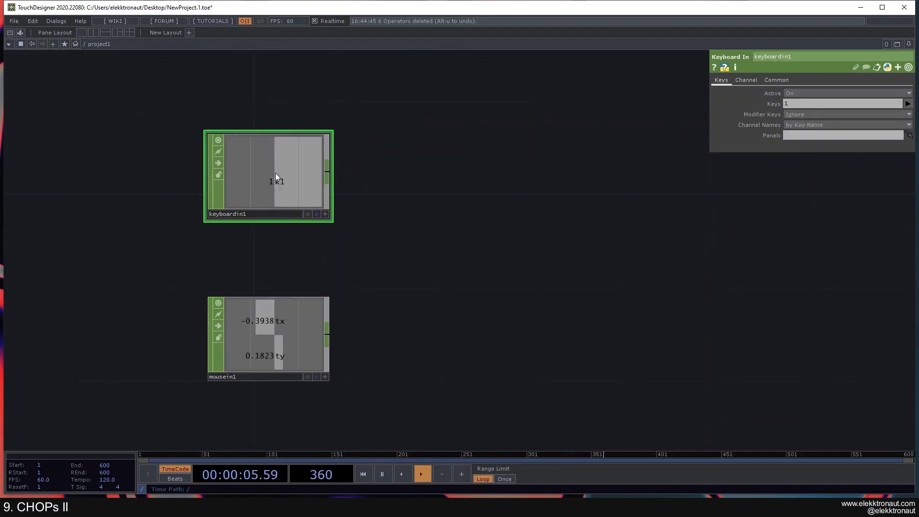
{"action": "key", "text": "1"}
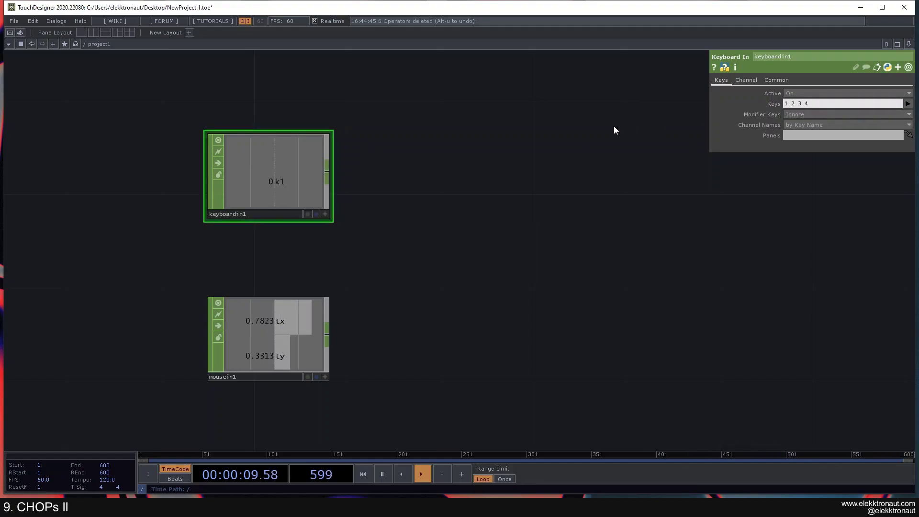
Step: Set the Keyboard In CHOP's Keys to 1 2 3 4 a g
{"action": "type", "text": "4"}
{"action": "key", "text": "Return"}
{"action": "left_click", "coordinate": [808, 104]}
{"action": "type", "text": "a g"}
{"action": "key", "text": "Return"}
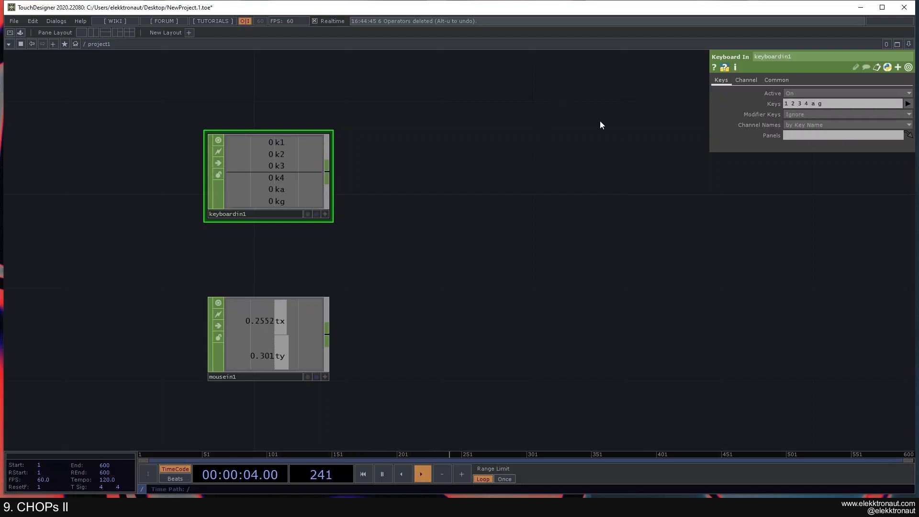
Step: Test the Keyboard In channels by triggering several of the monitored number and letter keys
{"action": "key", "text": "1"}
{"action": "key", "text": "2"}
{"action": "key", "text": "a"}
{"action": "key", "text": "g"}
{"action": "key", "text": "a"}
{"action": "key", "text": "a"}
{"action": "key", "text": "a"}
{"action": "key", "text": "a"}
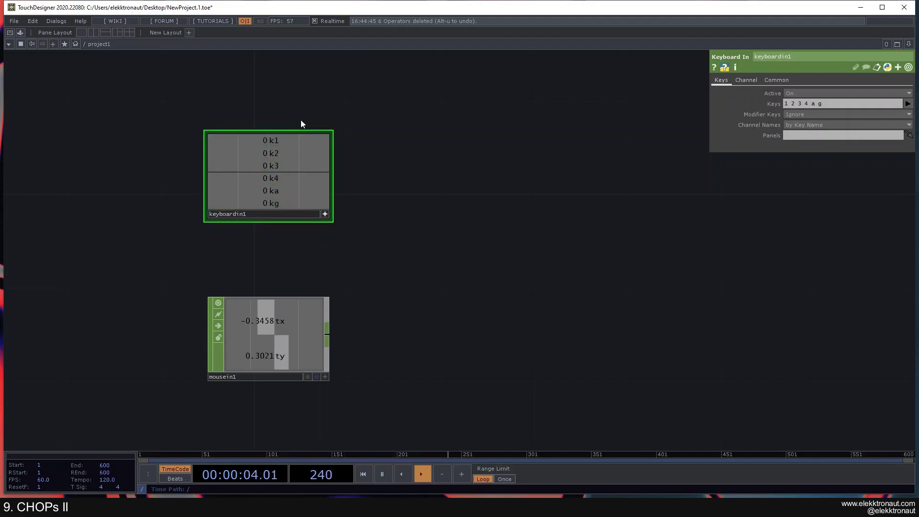
{"action": "key", "text": "a"}
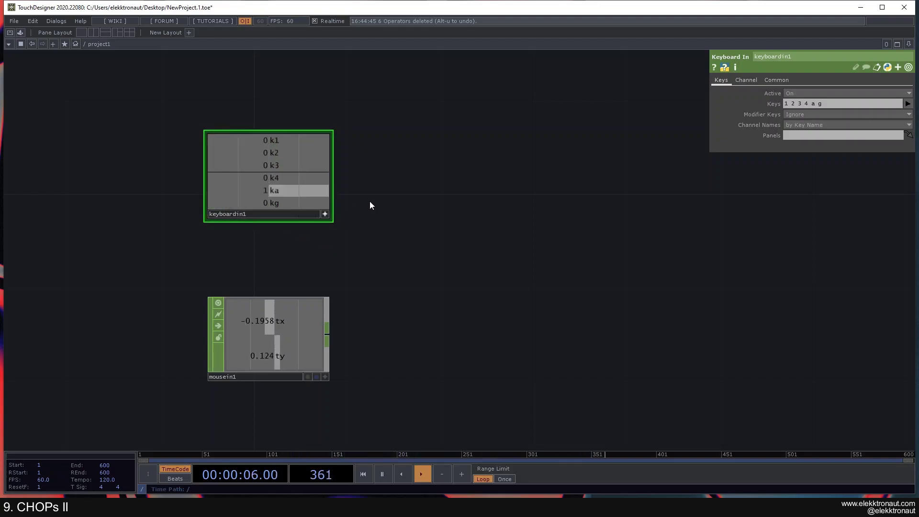
{"action": "key", "text": "a"}
{"action": "key", "text": "2"}
{"action": "key", "text": "3"}
{"action": "key", "text": "2"}
{"action": "key", "text": "1"}
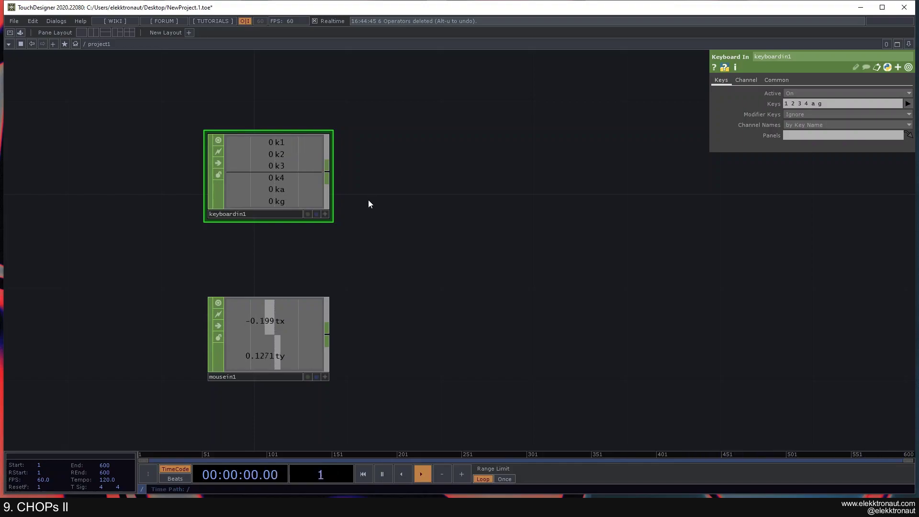
Step: Add a Null CHOP connected to the Keyboard In output, leaving a wide gap between the two
{"action": "scroll", "coordinate": [379, 194], "scroll_direction": "down", "scroll_amount": 3}
{"action": "left_click_drag", "start_coordinate": [390, 185], "coordinate": [309, 195]}
{"action": "key", "text": "1"}
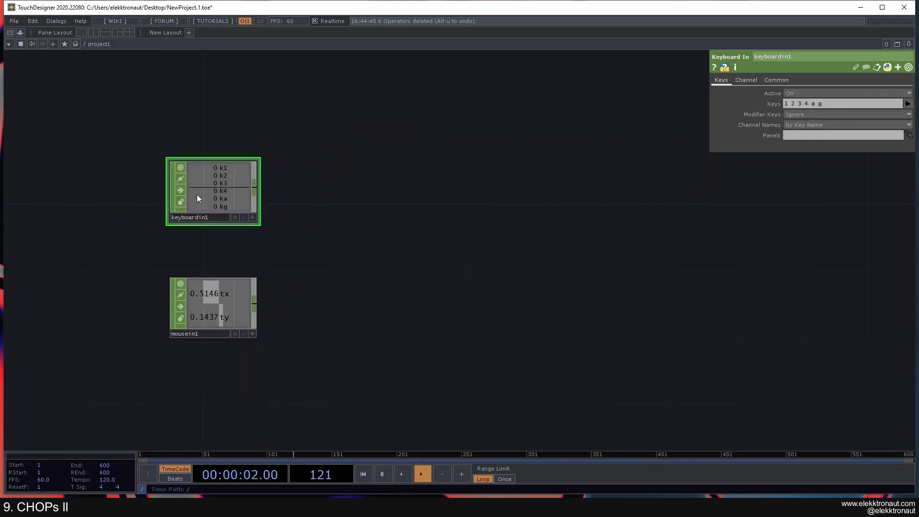
{"action": "key", "text": "1"}
{"action": "right_click", "coordinate": [257, 190]}
{"action": "type", "text": "nul"}
{"action": "left_click", "coordinate": [270, 201]}
{"action": "left_click", "coordinate": [606, 191]}
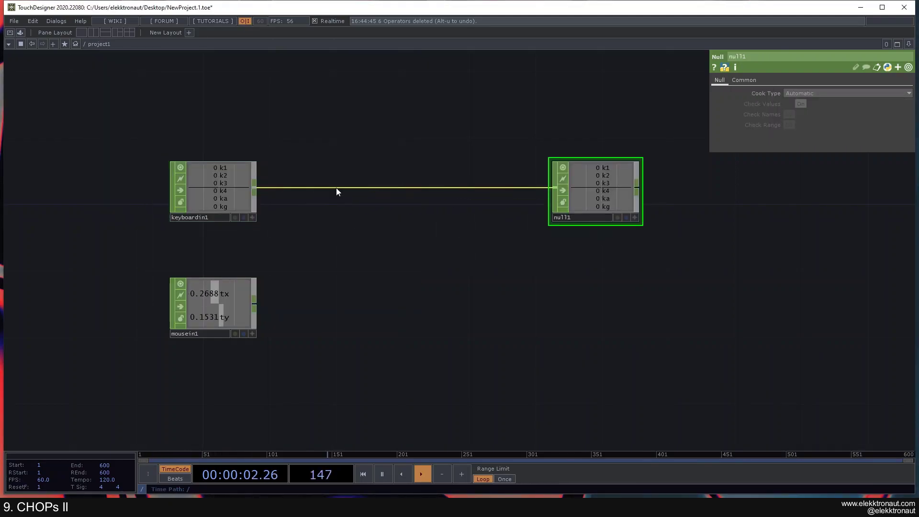
Step: Insert a Math CHOP into the wire between Keyboard In and Null, and move Null farther away
{"action": "right_click", "coordinate": [357, 180]}
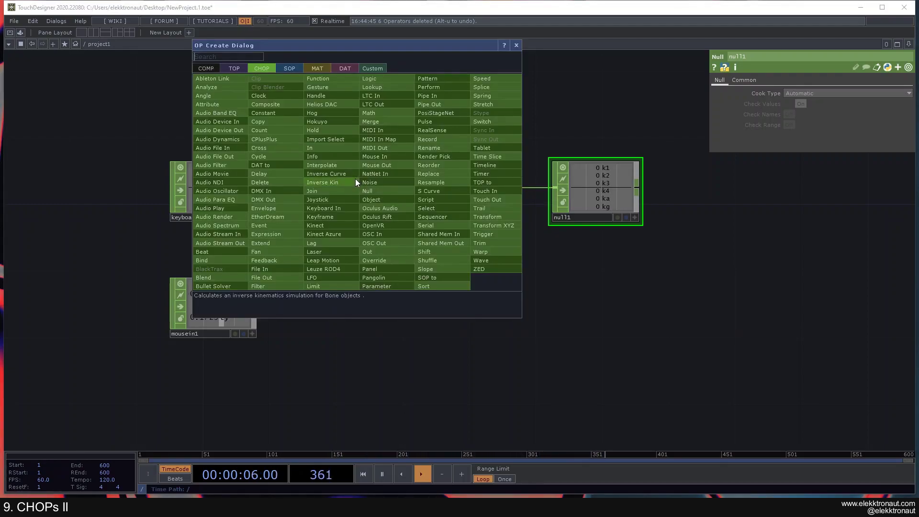
{"action": "left_click", "coordinate": [382, 116]}
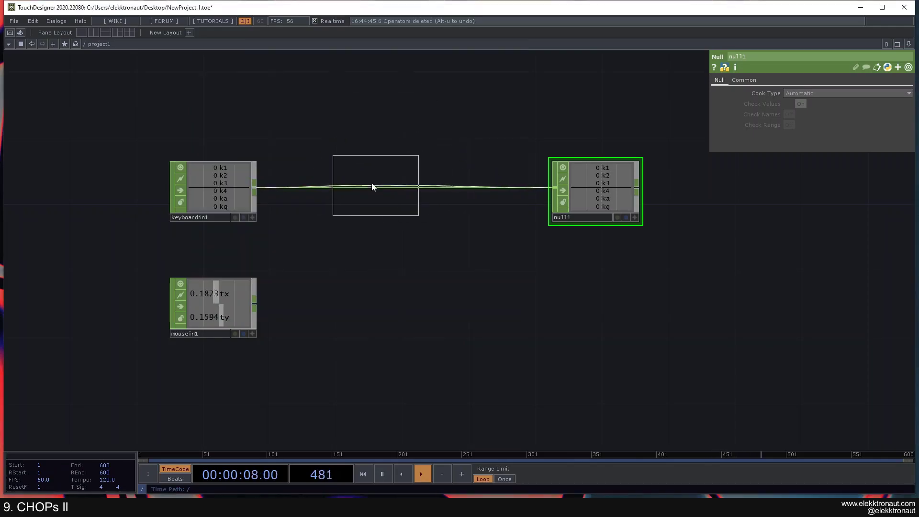
{"action": "left_click", "coordinate": [362, 190]}
{"action": "left_click_drag", "start_coordinate": [594, 190], "coordinate": [434, 179]}
{"action": "left_click_drag", "start_coordinate": [435, 179], "coordinate": [518, 178]}
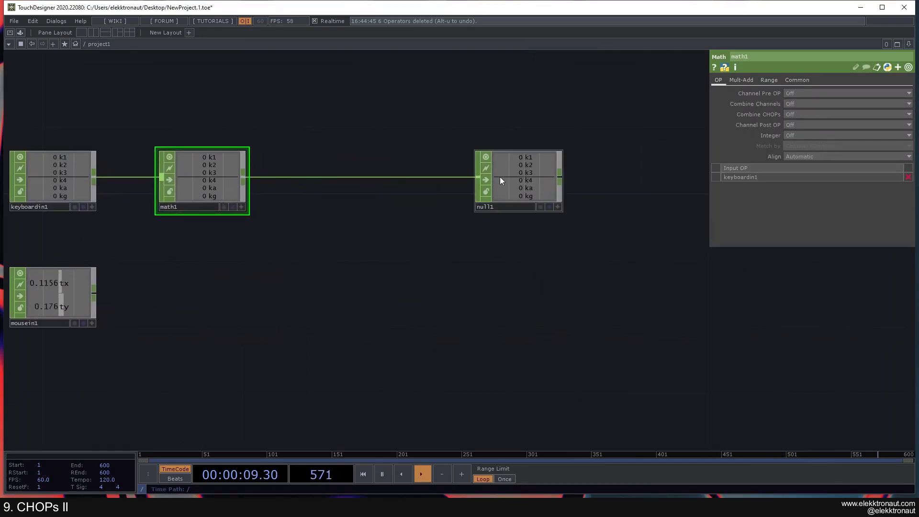
Step: Insert a Filter CHOP into the wire between the Math and Null operators
{"action": "right_click", "coordinate": [312, 180]}
{"action": "left_click", "coordinate": [329, 167]}
{"action": "type", "text": "fil"}
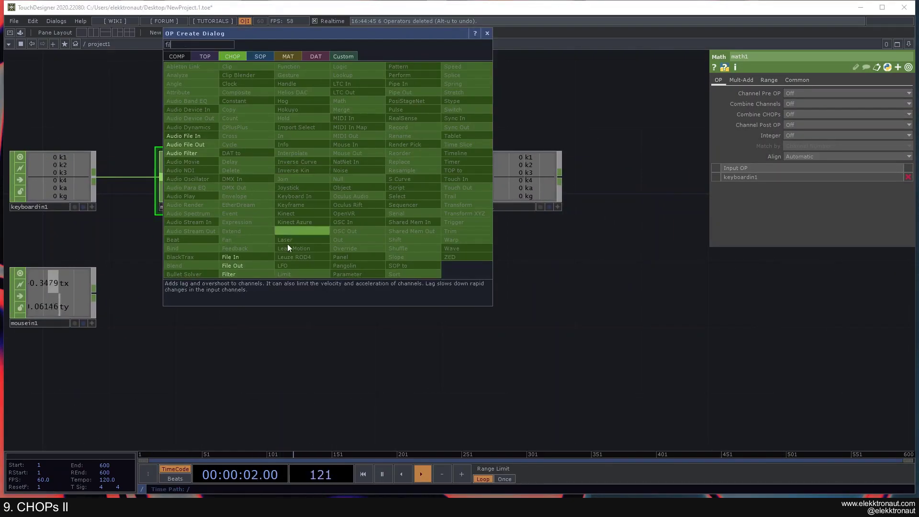
{"action": "left_click", "coordinate": [227, 274]}
{"action": "left_click", "coordinate": [352, 184]}
{"action": "left_click_drag", "start_coordinate": [330, 228], "coordinate": [482, 228]}
Step: Move the Keyboard In and Mouse In operators farther from Math and set Keyboard In's Keys to only 1
{"action": "right_click_drag", "start_coordinate": [113, 140], "coordinate": [211, 295]}
{"action": "left_click_drag", "start_coordinate": [212, 294], "coordinate": [97, 292]}
{"action": "left_click", "coordinate": [180, 216]}
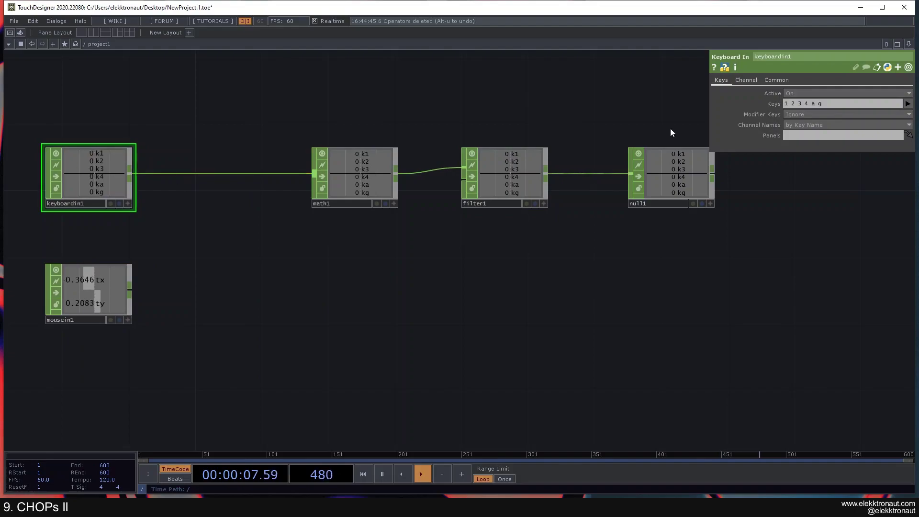
{"action": "left_click", "coordinate": [834, 104]}
{"action": "type", "text": "1"}
{"action": "key", "text": "Return"}
{"action": "scroll", "coordinate": [64, 164], "scroll_direction": "up", "scroll_amount": 2}
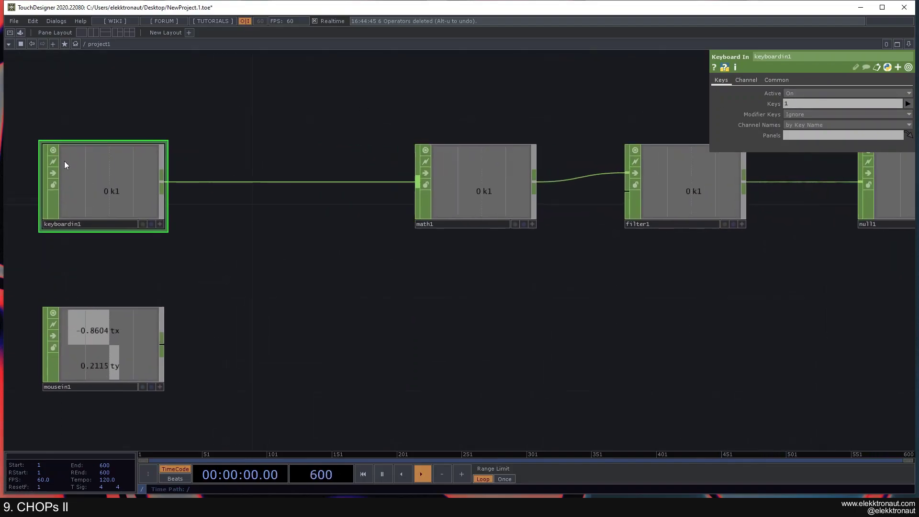
Step: Test the 1 key through the chain and bypass the Filter CHOP
{"action": "scroll", "coordinate": [86, 165], "scroll_direction": "down", "scroll_amount": 3}
{"action": "key", "text": "1"}
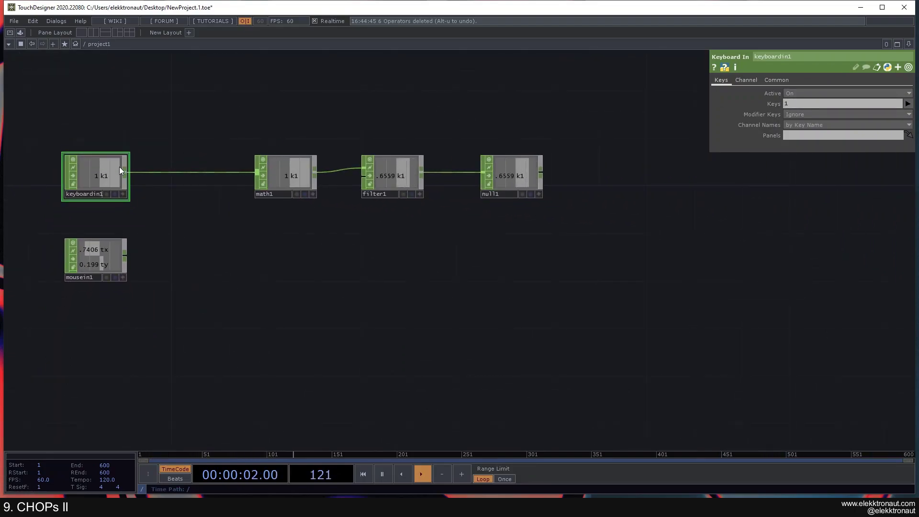
{"action": "left_click_drag", "start_coordinate": [406, 122], "coordinate": [307, 168]}
{"action": "left_click", "coordinate": [110, 223]}
{"action": "key", "text": "1"}
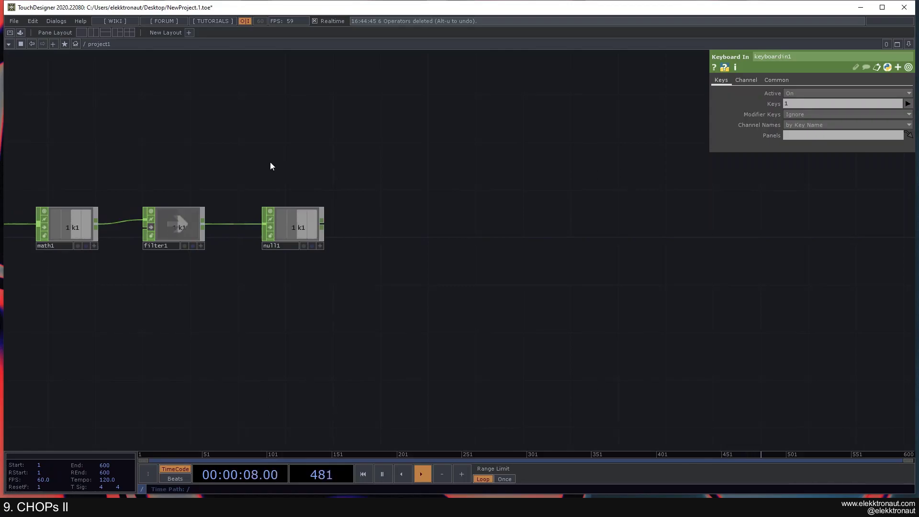
Step: Add a Circle TOP beyond the Null CHOP
{"action": "key", "text": "Tab"}
{"action": "type", "text": "c"}
{"action": "left_click", "coordinate": [326, 78]}
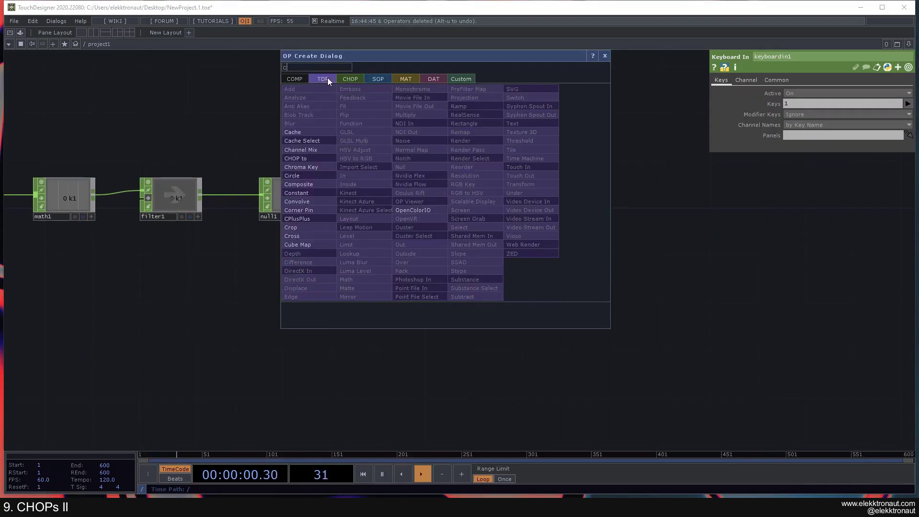
{"action": "left_click", "coordinate": [316, 181]}
{"action": "left_click", "coordinate": [455, 198]}
Step: Export the Null CHOP's k1 channel to the Circle TOP's Fill Alpha
{"action": "left_click_drag", "start_coordinate": [326, 222], "coordinate": [809, 139]}
{"action": "left_click", "coordinate": [367, 224]}
{"action": "left_click_drag", "start_coordinate": [473, 232], "coordinate": [527, 196]}
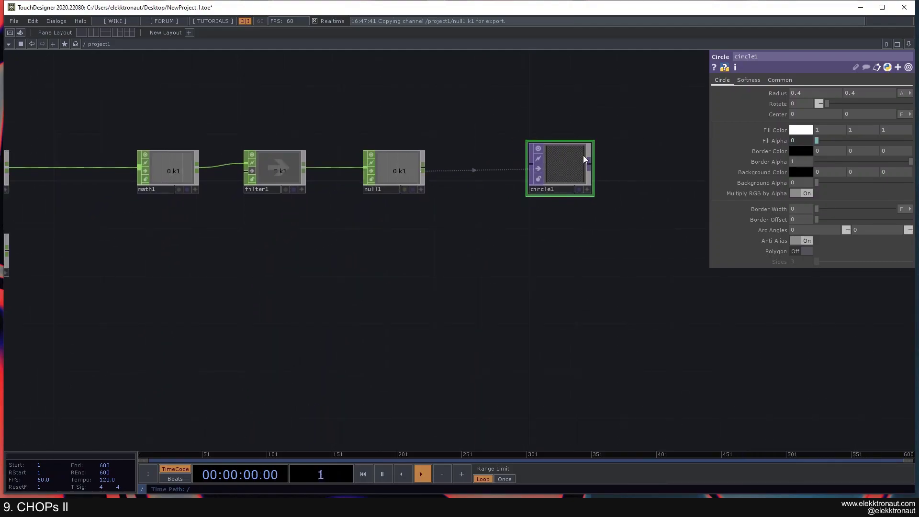
Step: Move the Keyboard In and Mouse In operators together closer to the Math CHOP
{"action": "left_click_drag", "start_coordinate": [318, 269], "coordinate": [503, 290]}
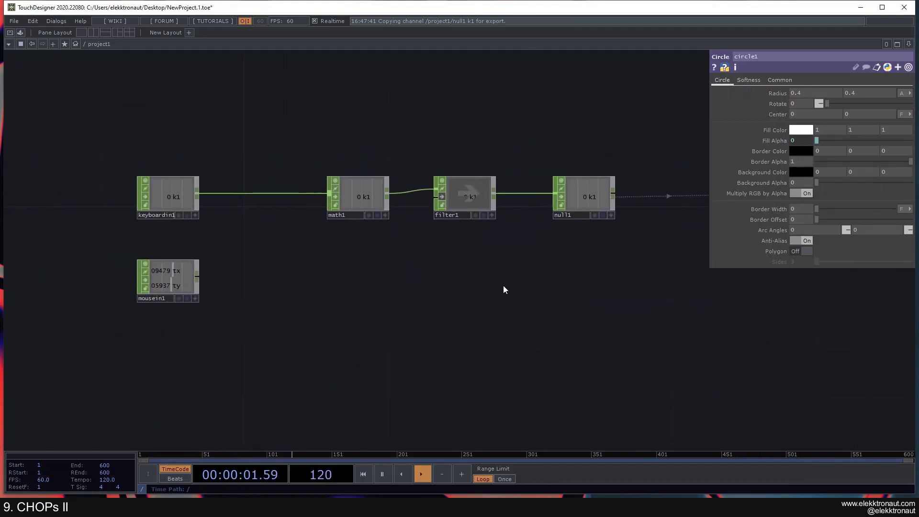
{"action": "scroll", "coordinate": [268, 259], "scroll_direction": "up", "scroll_amount": 3}
{"action": "left_click_drag", "start_coordinate": [268, 260], "coordinate": [174, 273]}
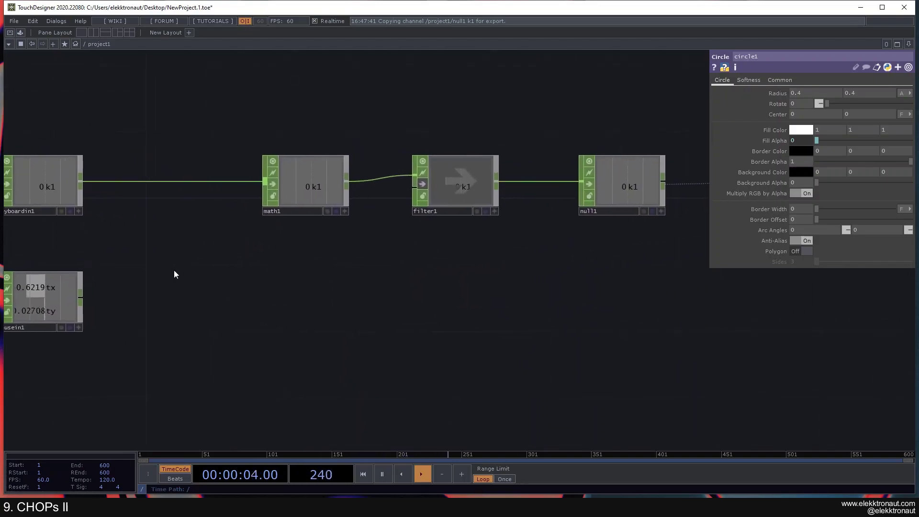
{"action": "left_click_drag", "start_coordinate": [240, 238], "coordinate": [316, 247]}
{"action": "right_click_drag", "start_coordinate": [68, 105], "coordinate": [291, 325]}
{"action": "left_click_drag", "start_coordinate": [88, 316], "coordinate": [204, 316]}
{"action": "left_click_drag", "start_coordinate": [292, 259], "coordinate": [288, 257]}
Step: Set the lower To Range value of the Math CHOP to 0.2
{"action": "left_click", "coordinate": [377, 194]}
{"action": "left_click_drag", "start_coordinate": [455, 262], "coordinate": [179, 233]}
{"action": "scroll", "coordinate": [304, 230], "scroll_direction": "down", "scroll_amount": 3}
{"action": "left_click", "coordinate": [775, 82]}
{"action": "left_click_drag", "start_coordinate": [815, 103], "coordinate": [720, 95]}
{"action": "type", "text": "."}
{"action": "type", "text": ".4"}
{"action": "key", "text": "BackSpace"}
{"action": "type", "text": "2"}
{"action": "key", "text": "Return"}
Step: Trigger the monitored key repeatedly to check how the circle's fill alpha responds to the remapped range
{"action": "key", "text": "1"}
{"action": "key", "text": "1"}
{"action": "scroll", "coordinate": [577, 177], "scroll_direction": "up", "scroll_amount": 3}
{"action": "key", "text": "a"}
{"action": "key", "text": "a"}
{"action": "key", "text": "a"}
{"action": "scroll", "coordinate": [536, 186], "scroll_direction": "down", "scroll_amount": 2}
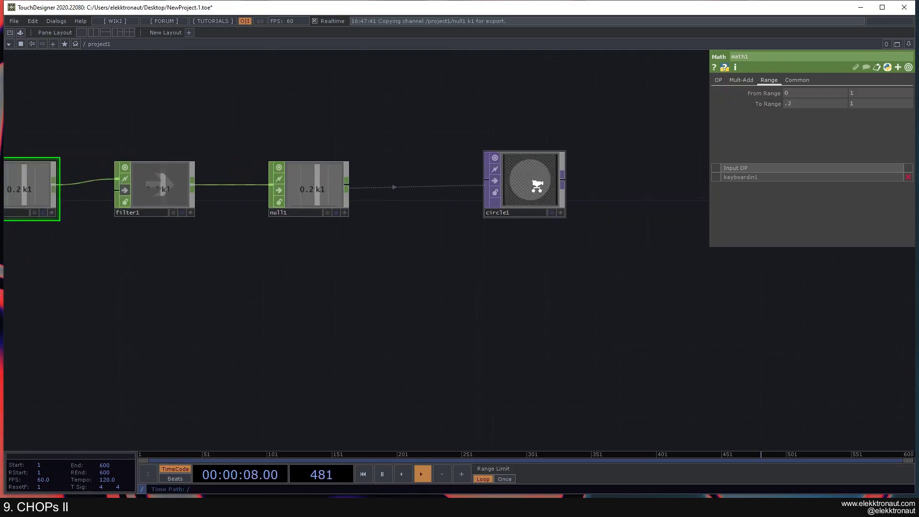
{"action": "scroll", "coordinate": [537, 185], "scroll_direction": "down", "scroll_amount": 2}
{"action": "key", "text": "1"}
{"action": "left_click_drag", "start_coordinate": [474, 246], "coordinate": [598, 246]}
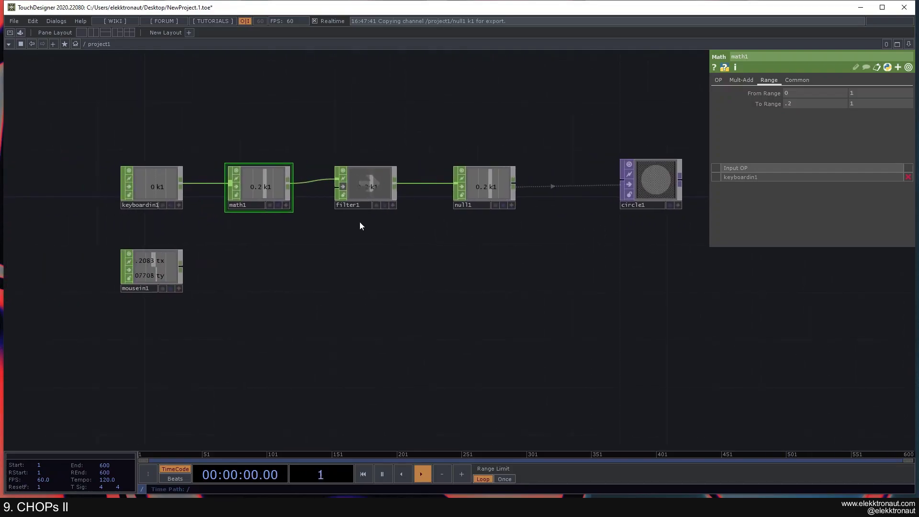
{"action": "key", "text": "a"}
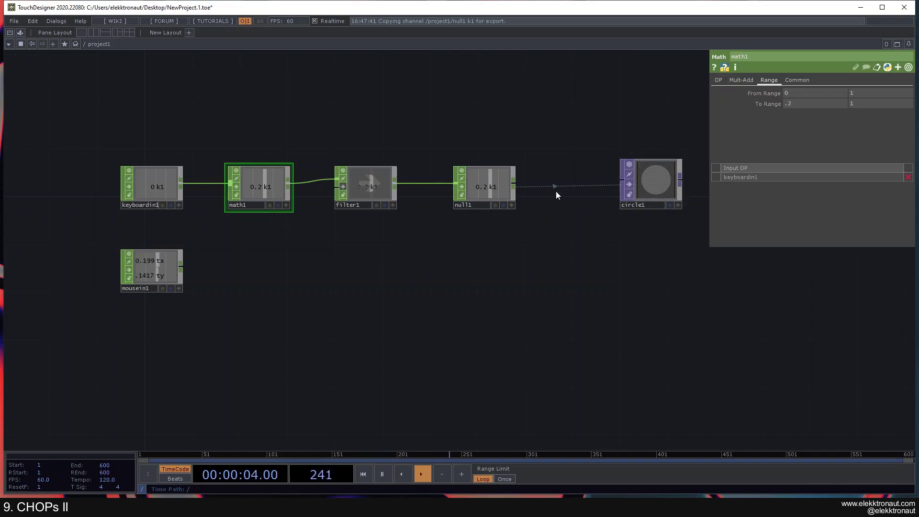
{"action": "key", "text": "a"}
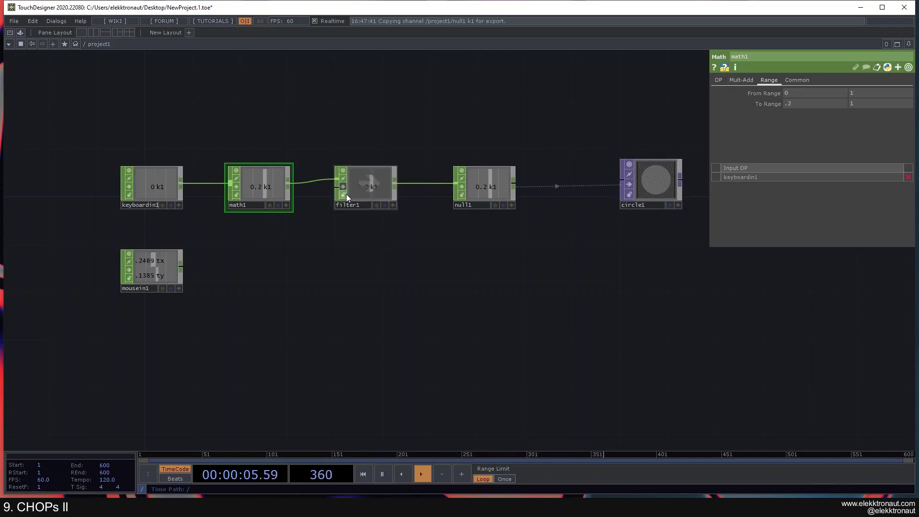
Step: Turn off the Filter CHOP's bypass and test the smoothed key response on the circle
{"action": "left_click_drag", "start_coordinate": [401, 223], "coordinate": [314, 218]}
{"action": "left_click", "coordinate": [297, 192]}
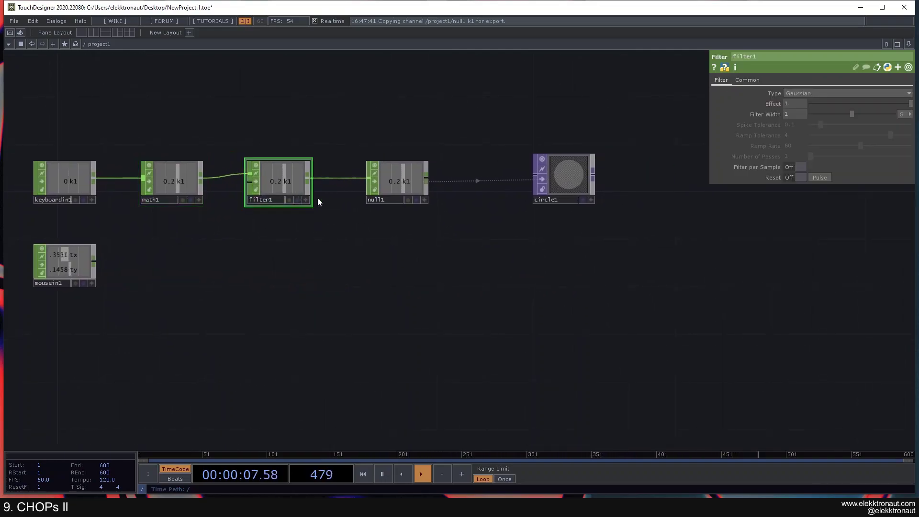
{"action": "key", "text": "a"}
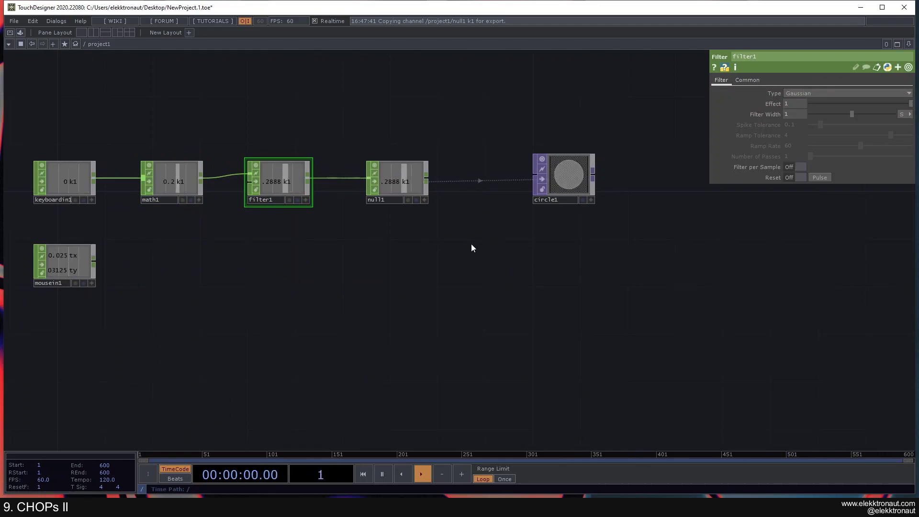
{"action": "key", "text": "a"}
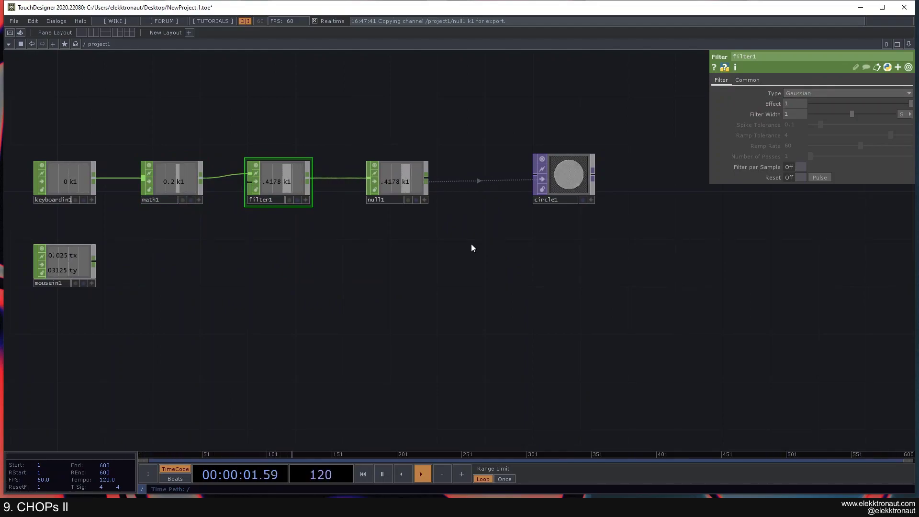
{"action": "type", "text": "a"}
Step: Set the Filter CHOP's Filter Width to 0.3 and test the key response again
{"action": "type", "text": ".3"}
{"action": "key", "text": "Return"}
{"action": "key", "text": "a"}
{"action": "key", "text": "a"}
{"action": "key", "text": "a"}
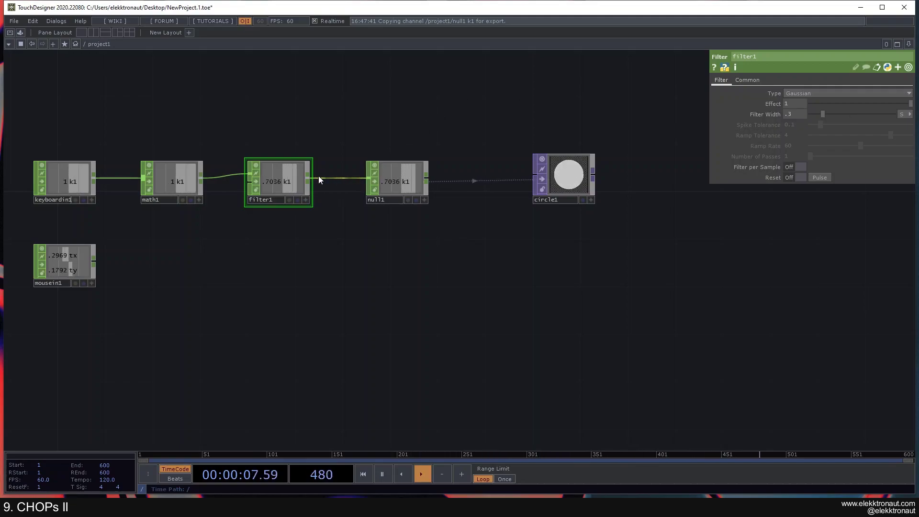
Step: Add a Trail CHOP fed by the Filter CHOP, place it below the Null CHOP, and graph the key response
{"action": "left_click", "coordinate": [309, 177]}
{"action": "type", "text": "tr"}
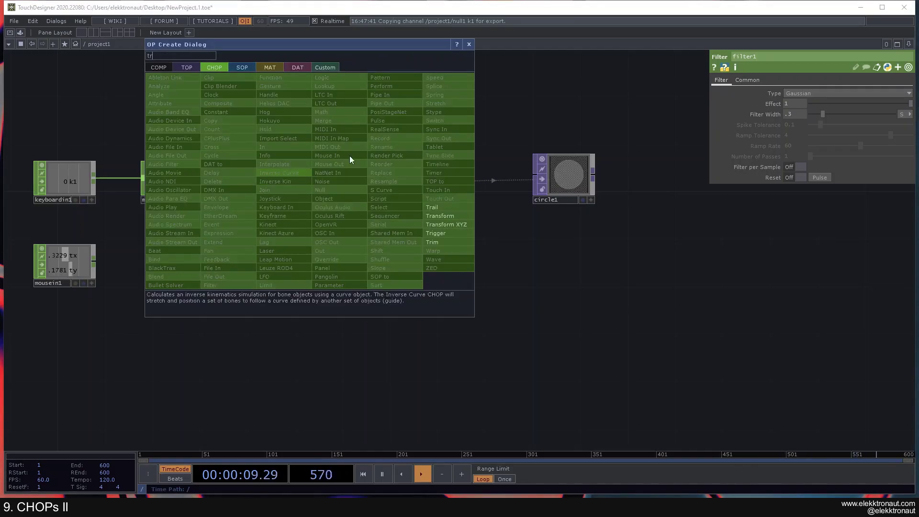
{"action": "left_click", "coordinate": [431, 207]}
{"action": "left_click", "coordinate": [374, 242]}
{"action": "scroll", "coordinate": [382, 256], "scroll_direction": "up", "scroll_amount": 3}
{"action": "left_click_drag", "start_coordinate": [347, 181], "coordinate": [387, 210]}
{"action": "key", "text": "1"}
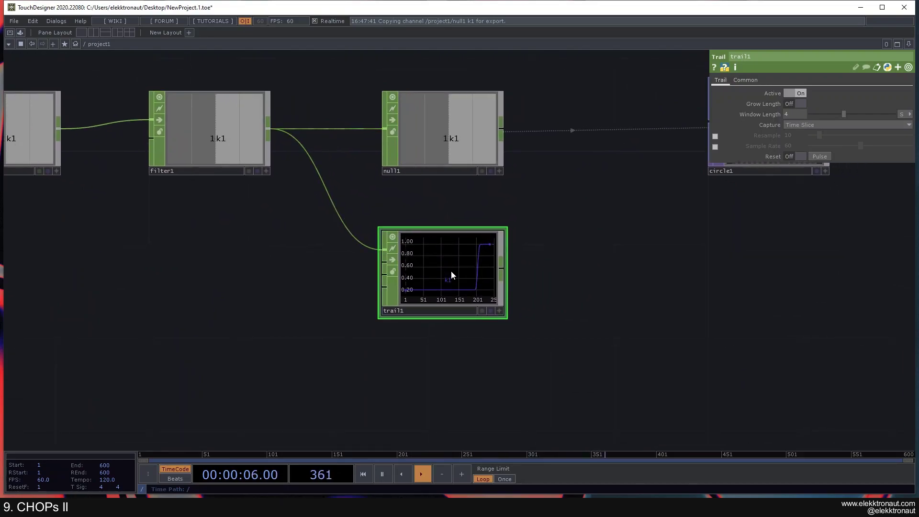
Step: Bypass the Filter CHOP, compare the raw and smoothed key curves in the Trail CHOP, and turn the bypass off again
{"action": "left_click", "coordinate": [157, 122]}
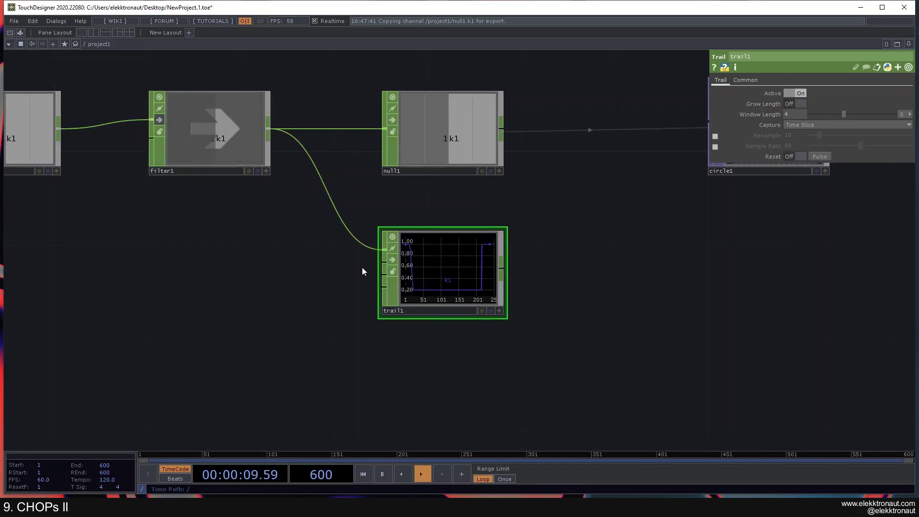
{"action": "scroll", "coordinate": [454, 282], "scroll_direction": "up", "scroll_amount": 3}
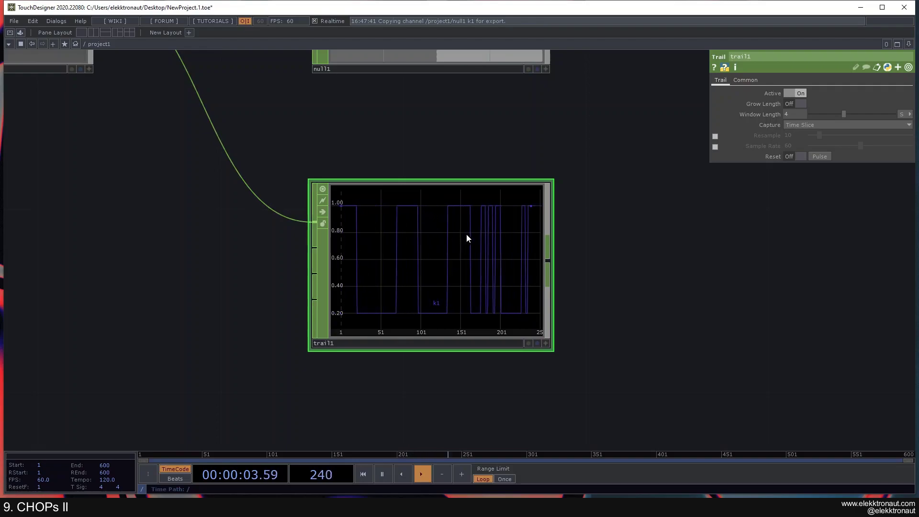
{"action": "scroll", "coordinate": [467, 233], "scroll_direction": "down", "scroll_amount": 3}
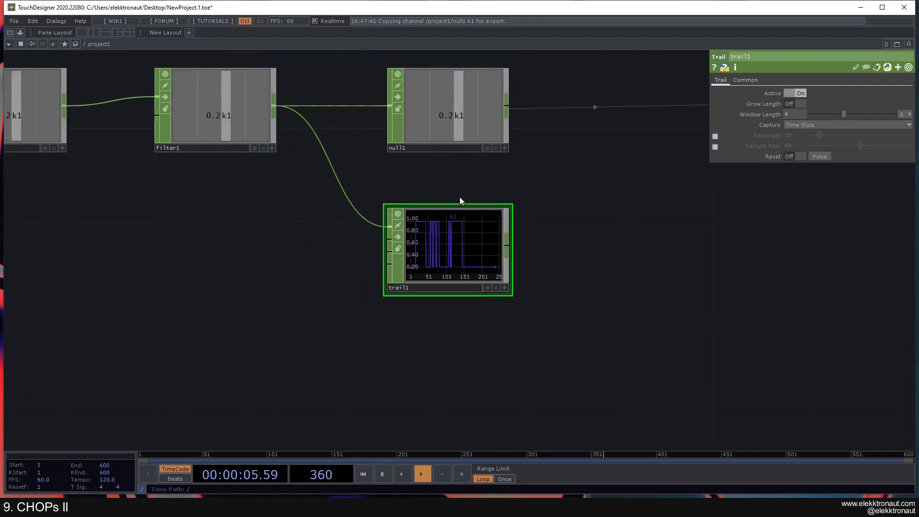
{"action": "scroll", "coordinate": [480, 251], "scroll_direction": "up", "scroll_amount": 3}
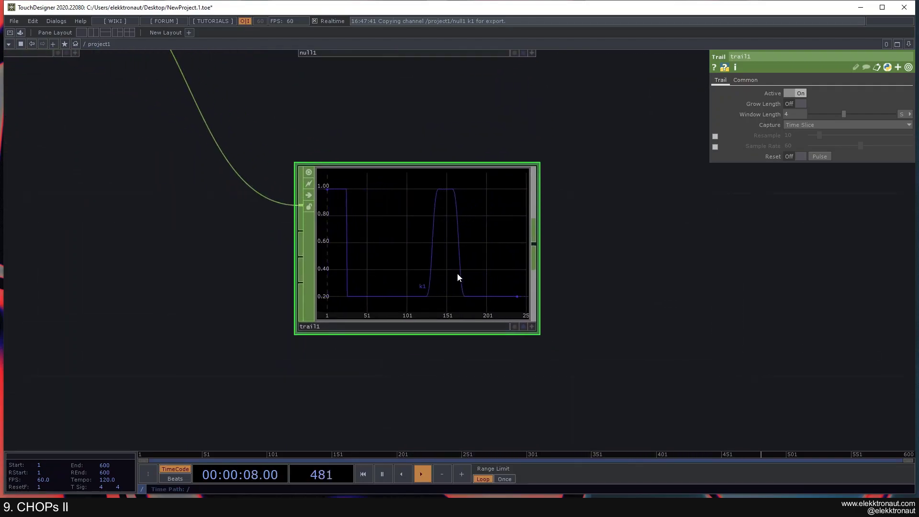
Step: Set the Filter CHOP's Filter Width to 1, graph the key response, and review the available filter types
{"action": "scroll", "coordinate": [457, 274], "scroll_direction": "down", "scroll_amount": 2}
{"action": "left_click", "coordinate": [59, 69]}
{"action": "key", "text": "1"}
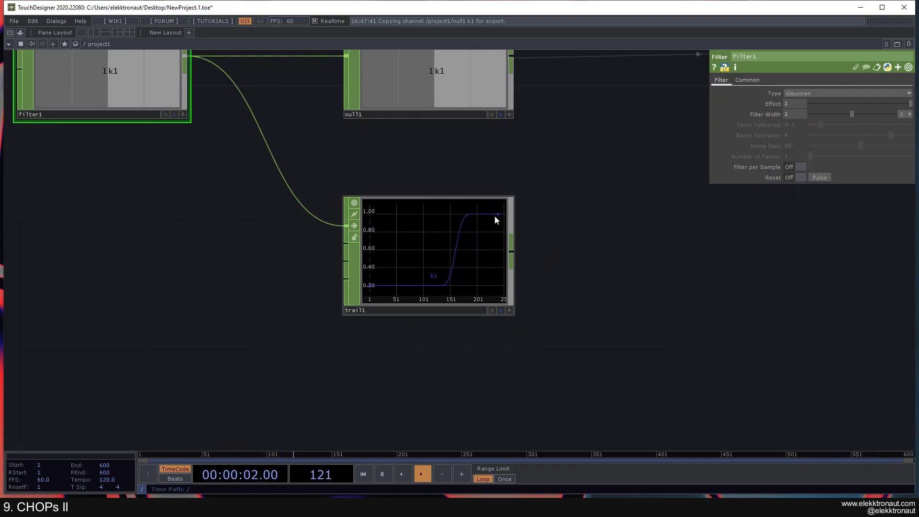
{"action": "left_click", "coordinate": [801, 93]}
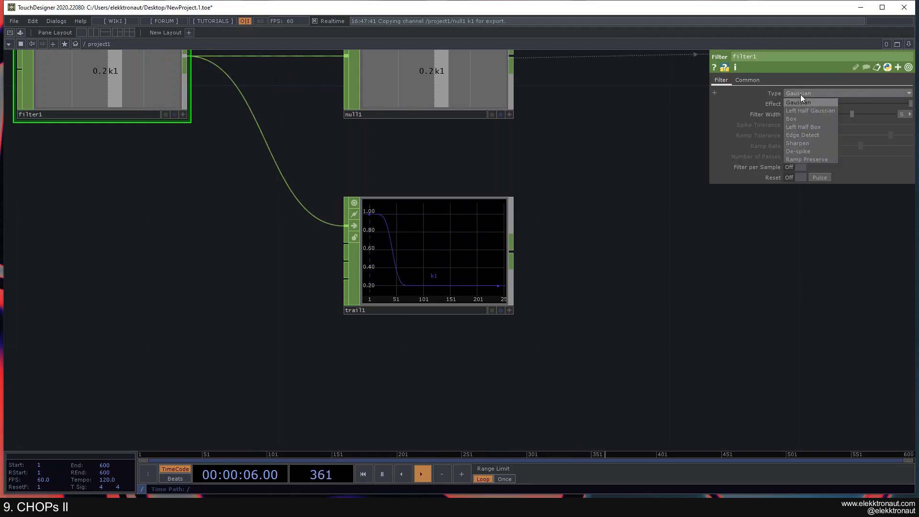
{"action": "left_click", "coordinate": [811, 91]}
Step: Set the Filter CHOP's Filter Width to 0.2 and test the key response through the network
{"action": "left_click_drag", "start_coordinate": [794, 113], "coordinate": [728, 110]}
{"action": "type", "text": ".2"}
{"action": "key", "text": "Return"}
{"action": "scroll", "coordinate": [574, 229], "scroll_direction": "down", "scroll_amount": 3}
{"action": "scroll", "coordinate": [573, 227], "scroll_direction": "down", "scroll_amount": 2}
{"action": "scroll", "coordinate": [568, 226], "scroll_direction": "down", "scroll_amount": 2}
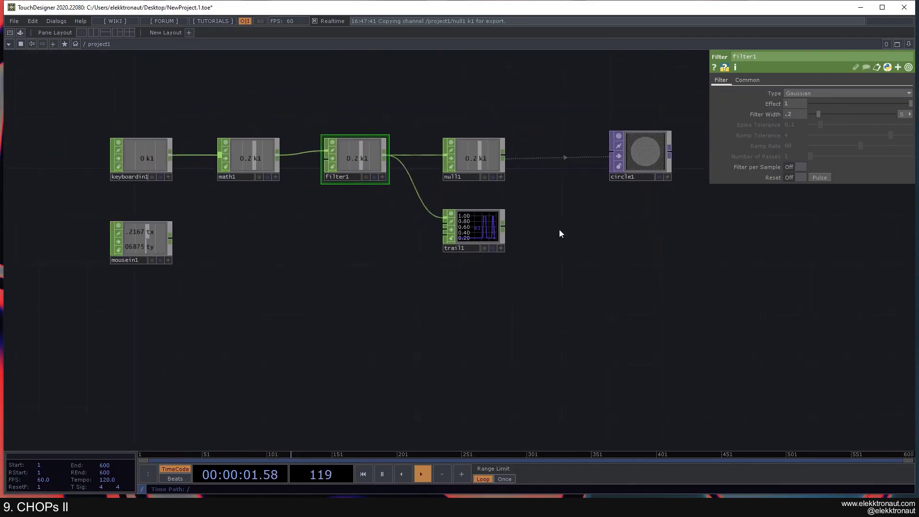
{"action": "left_click_drag", "start_coordinate": [559, 230], "coordinate": [599, 221]}
{"action": "left_click_drag", "start_coordinate": [286, 242], "coordinate": [300, 194]}
{"action": "key", "text": "1"}
Step: Show the Circle TOP as the network background, test its fade with repeated key triggers, and turn the background display off
{"action": "left_click_drag", "start_coordinate": [568, 256], "coordinate": [279, 354]}
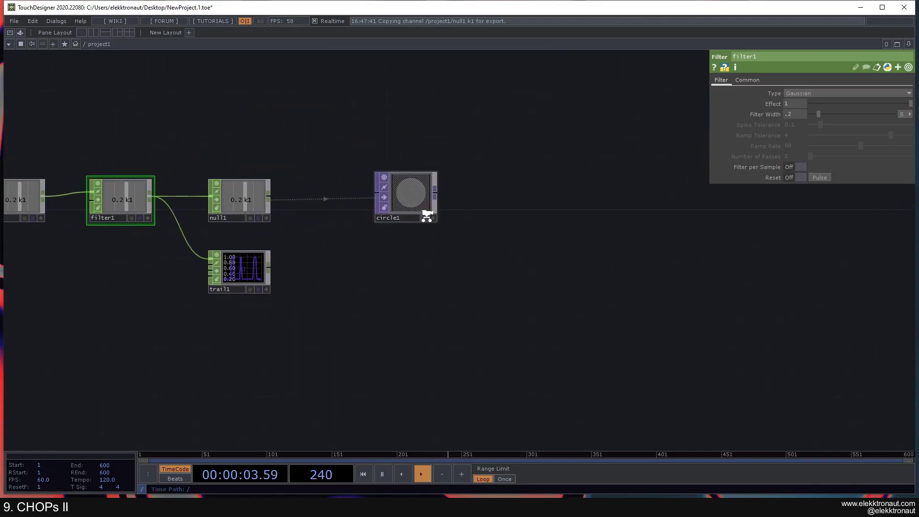
{"action": "scroll", "coordinate": [427, 217], "scroll_direction": "up", "scroll_amount": 2}
{"action": "left_click", "coordinate": [424, 219]}
{"action": "left_click_drag", "start_coordinate": [419, 249], "coordinate": [543, 154]}
{"action": "key", "text": "1"}
{"action": "key", "text": "1"}
{"action": "key", "text": "1"}
{"action": "left_click", "coordinate": [552, 122]}
Step: Move the Mouse In CHOP farther down below the keyboard chain
{"action": "scroll", "coordinate": [541, 189], "scroll_direction": "down", "scroll_amount": 2}
{"action": "left_click_drag", "start_coordinate": [615, 221], "coordinate": [849, 234]}
{"action": "left_click_drag", "start_coordinate": [247, 227], "coordinate": [247, 347]}
{"action": "left_click_drag", "start_coordinate": [388, 294], "coordinate": [288, 210]}
{"action": "left_click_drag", "start_coordinate": [311, 238], "coordinate": [312, 265]}
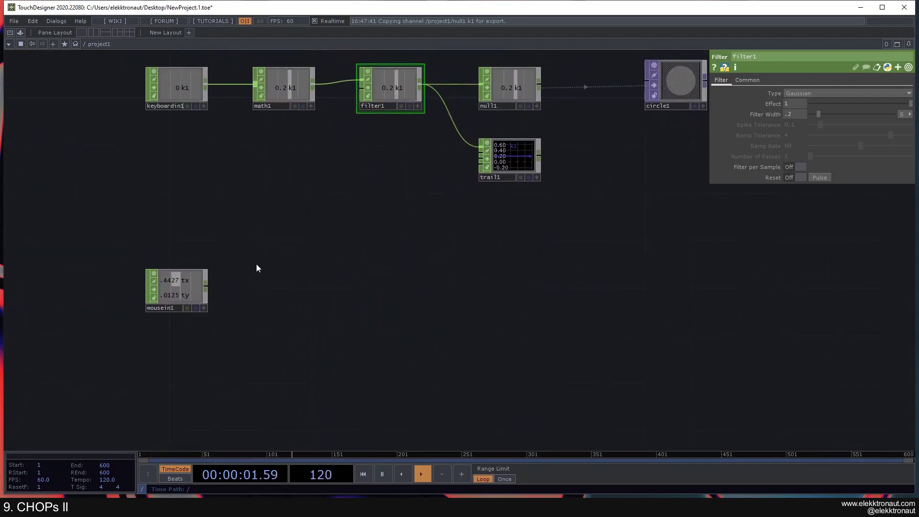
{"action": "left_click_drag", "start_coordinate": [242, 272], "coordinate": [251, 240]}
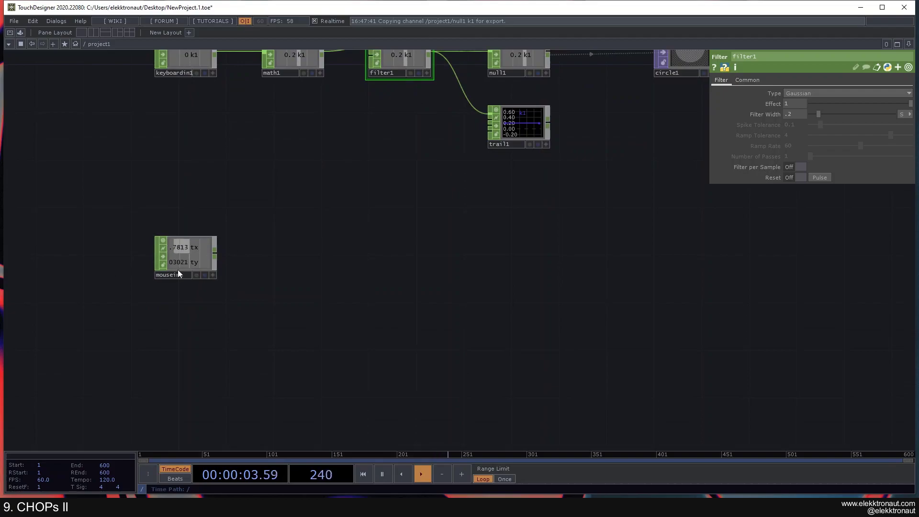
{"action": "left_click_drag", "start_coordinate": [350, 242], "coordinate": [294, 279]}
Step: Set the Circle TOP's resolution to 1920 x 1080 and reduce its radius to 0.06 in both directions
{"action": "left_click", "coordinate": [561, 124]}
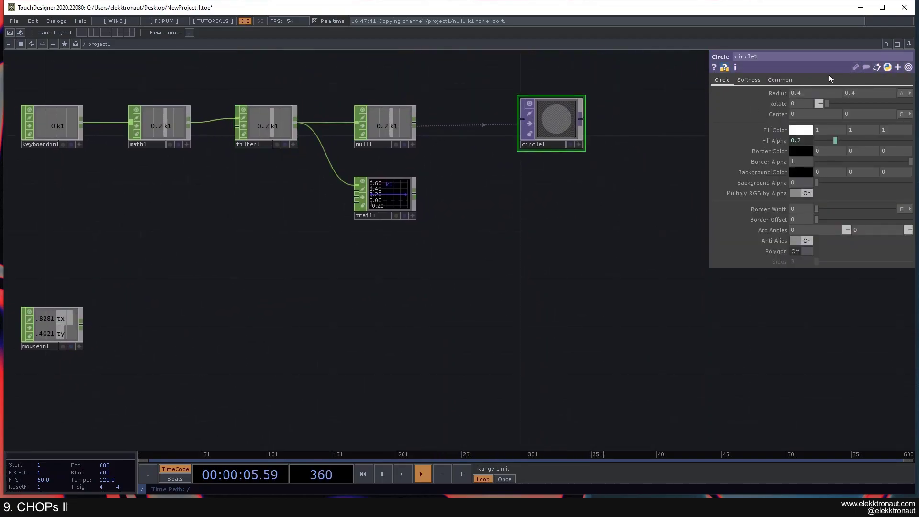
{"action": "left_click", "coordinate": [779, 79]}
{"action": "left_click", "coordinate": [907, 103]}
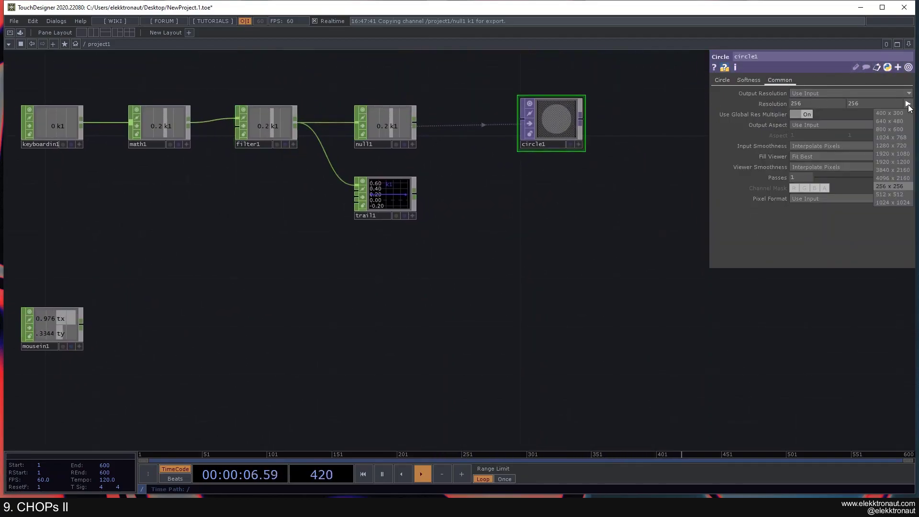
{"action": "left_click", "coordinate": [893, 153]}
{"action": "scroll", "coordinate": [614, 125], "scroll_direction": "up", "scroll_amount": 3}
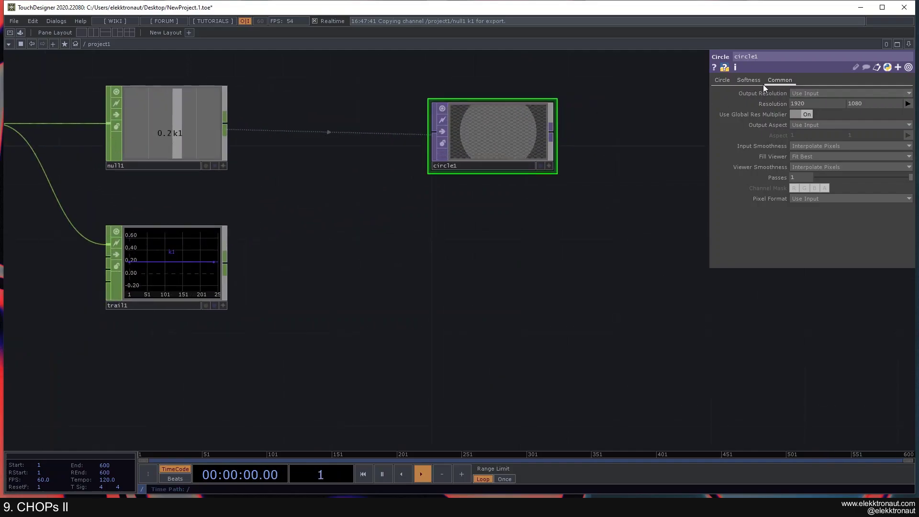
{"action": "left_click", "coordinate": [722, 80]}
{"action": "middle_click_drag", "start_coordinate": [785, 94], "coordinate": [780, 83]}
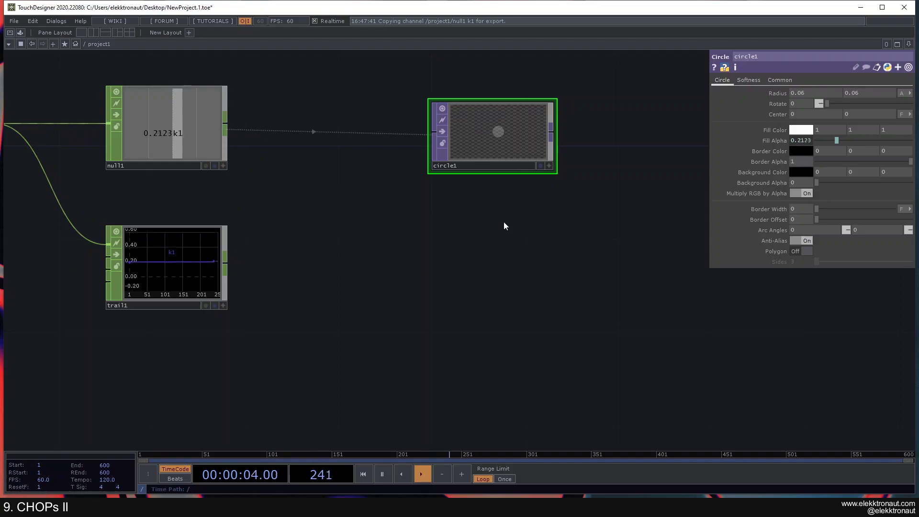
Step: Reposition the Mouse In CHOP in the free area below the Filter and Trail CHOPs
{"action": "scroll", "coordinate": [507, 220], "scroll_direction": "down", "scroll_amount": 4}
{"action": "left_click_drag", "start_coordinate": [530, 213], "coordinate": [597, 173]}
{"action": "left_click_drag", "start_coordinate": [218, 280], "coordinate": [566, 237]}
{"action": "scroll", "coordinate": [567, 200], "scroll_direction": "up", "scroll_amount": 3}
{"action": "left_click_drag", "start_coordinate": [564, 198], "coordinate": [484, 176]}
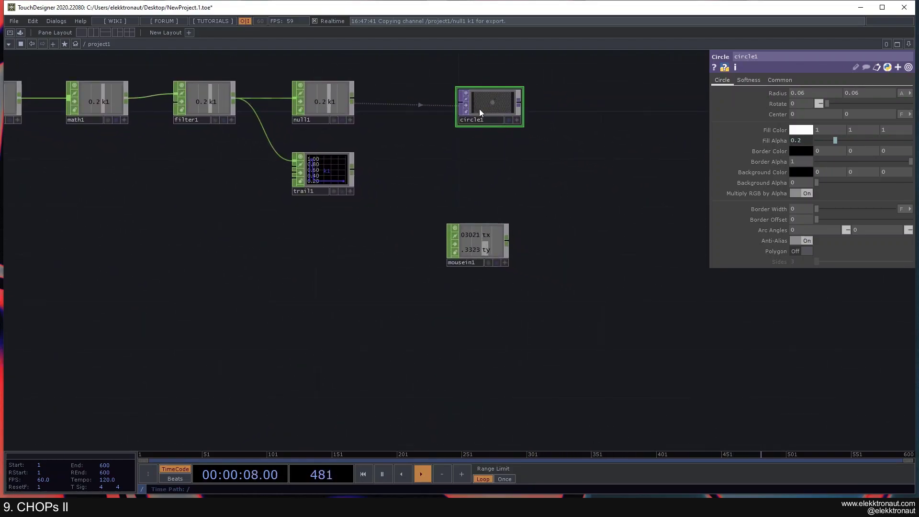
{"action": "left_click_drag", "start_coordinate": [473, 243], "coordinate": [271, 303]}
Step: Display the Circle TOP as the network background and test its fill alpha with the monitored key
{"action": "left_click", "coordinate": [509, 121]}
{"action": "left_click_drag", "start_coordinate": [457, 231], "coordinate": [548, 175]}
{"action": "key", "text": "1"}
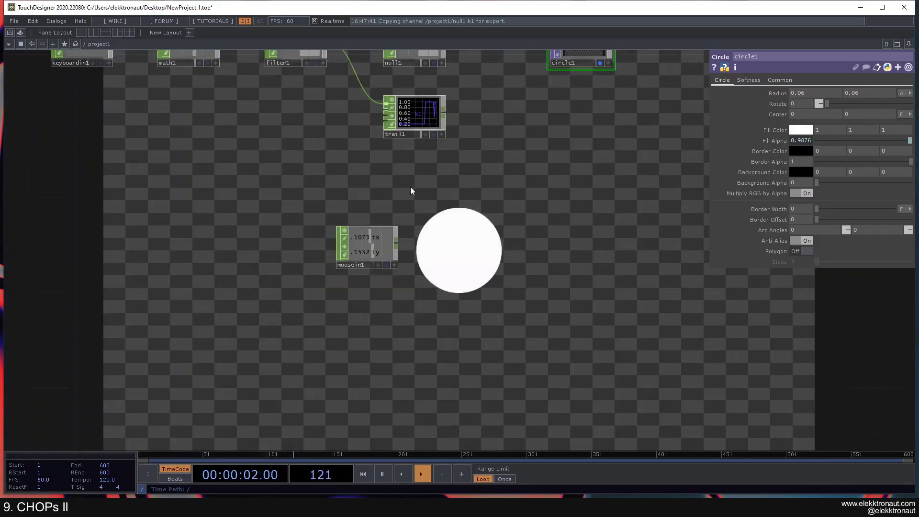
Step: Add a Select CHOP after the Mouse In CHOP and shift both nodes toward the start of the row to make room
{"action": "left_click_drag", "start_coordinate": [365, 238], "coordinate": [330, 250]}
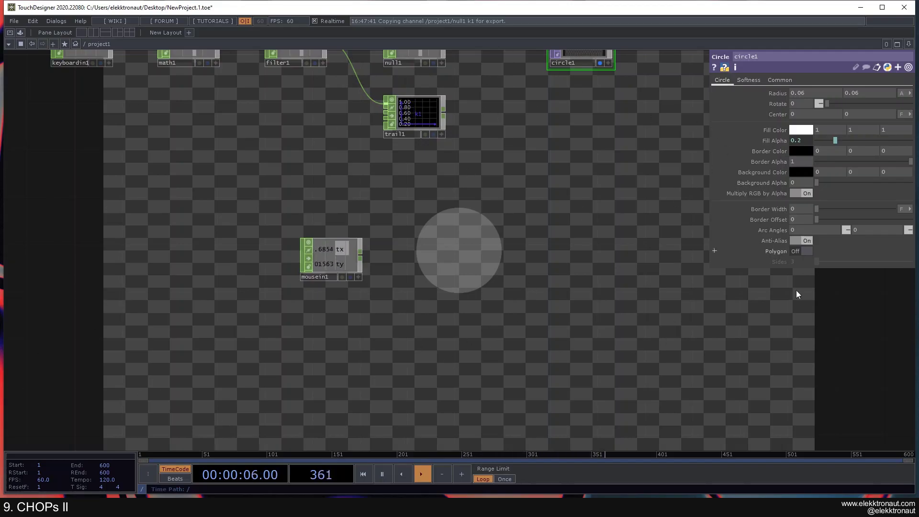
{"action": "scroll", "coordinate": [340, 250], "scroll_direction": "up", "scroll_amount": 2}
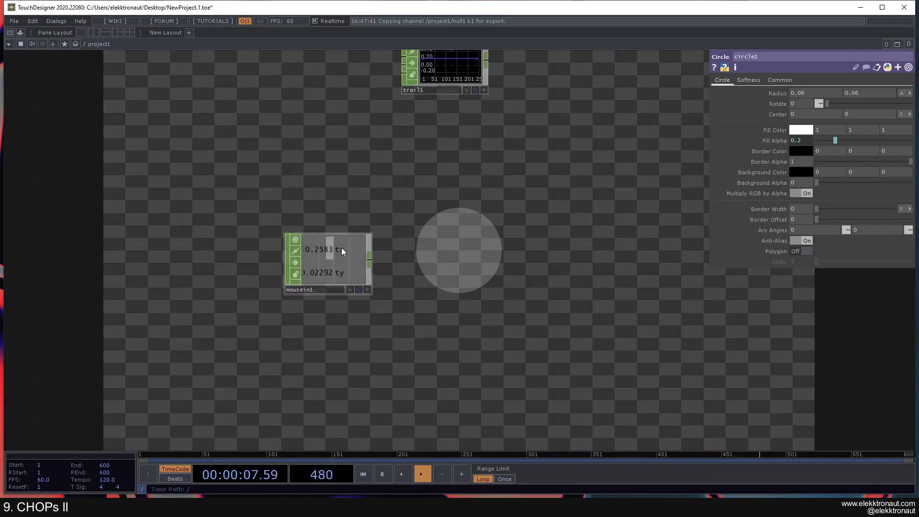
{"action": "scroll", "coordinate": [342, 259], "scroll_direction": "down", "scroll_amount": 2}
{"action": "left_click_drag", "start_coordinate": [405, 250], "coordinate": [398, 251]}
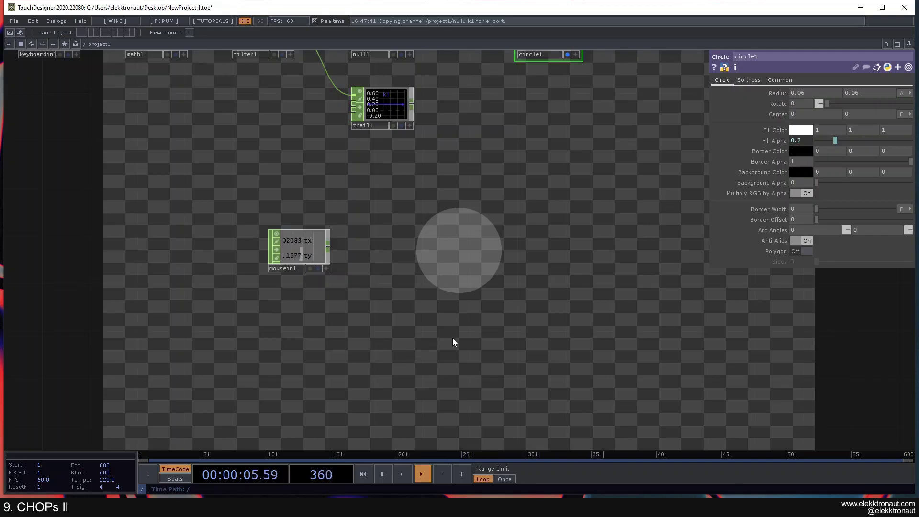
{"action": "left_click_drag", "start_coordinate": [403, 274], "coordinate": [314, 291]}
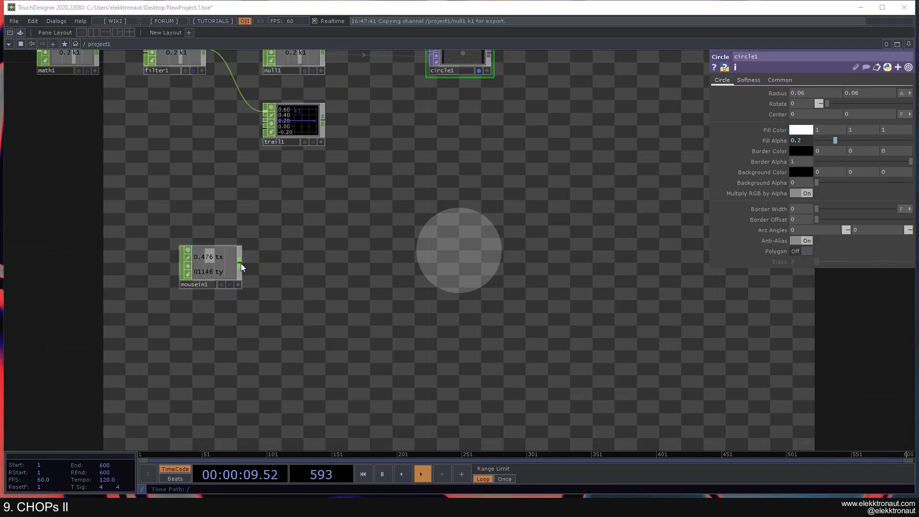
{"action": "right_click", "coordinate": [240, 263]}
{"action": "type", "text": "sele"}
{"action": "left_click", "coordinate": [332, 292]}
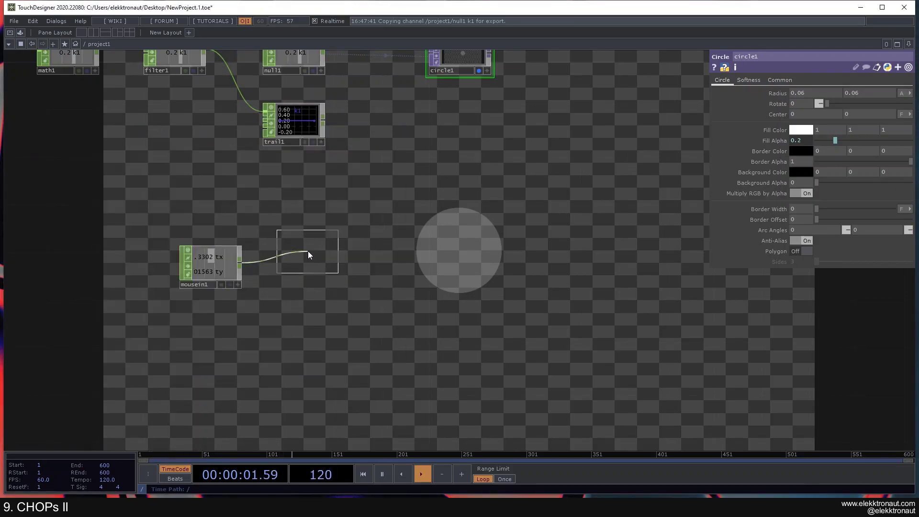
{"action": "left_click", "coordinate": [309, 251]}
{"action": "left_click_drag", "start_coordinate": [173, 264], "coordinate": [103, 263]}
{"action": "left_click_drag", "start_coordinate": [303, 246], "coordinate": [280, 234]}
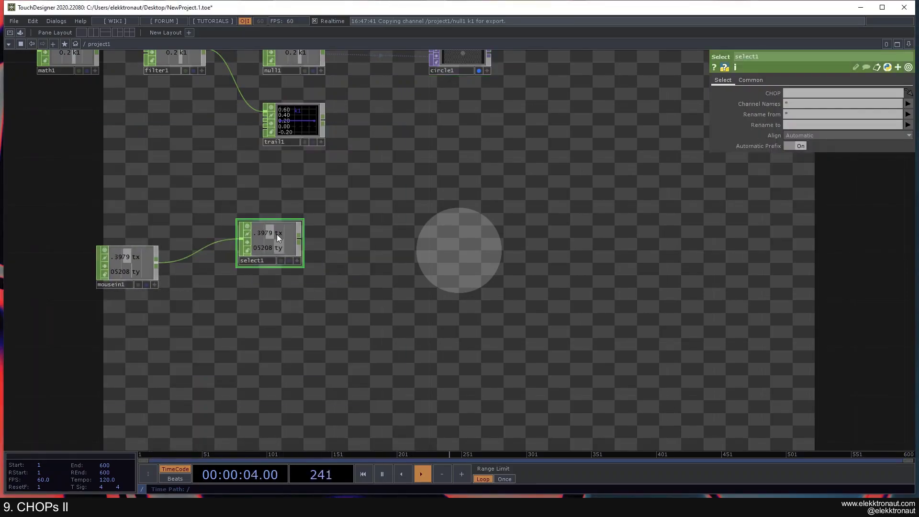
Step: Set the Select CHOP's Channel Names to tx
{"action": "left_click", "coordinate": [792, 106]}
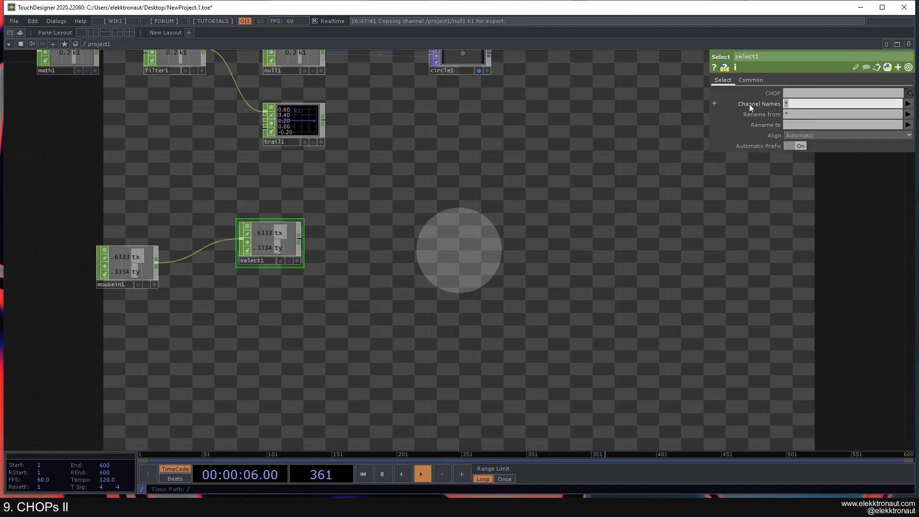
{"action": "type", "text": "tx"}
{"action": "key", "text": "Return"}
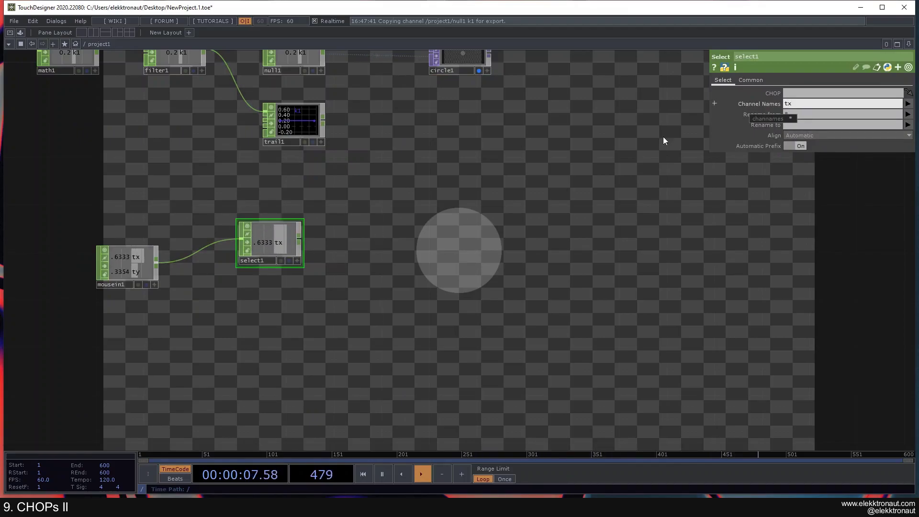
Step: Append a Math CHOP and a Null CHOP to the Select CHOP and space the nodes out evenly
{"action": "right_click", "coordinate": [300, 238]}
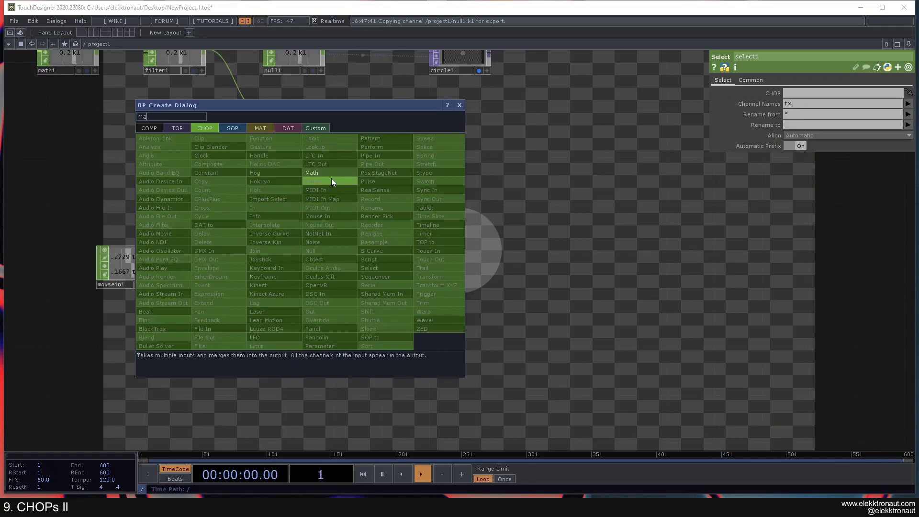
{"action": "left_click", "coordinate": [330, 175]}
{"action": "left_click", "coordinate": [352, 238]}
{"action": "right_click", "coordinate": [384, 240]}
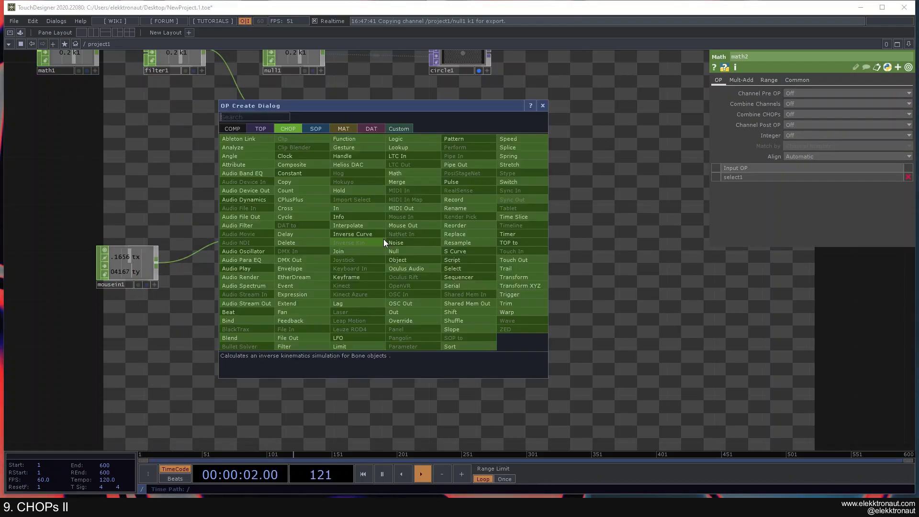
{"action": "left_click", "coordinate": [395, 243]}
{"action": "left_click", "coordinate": [429, 244]}
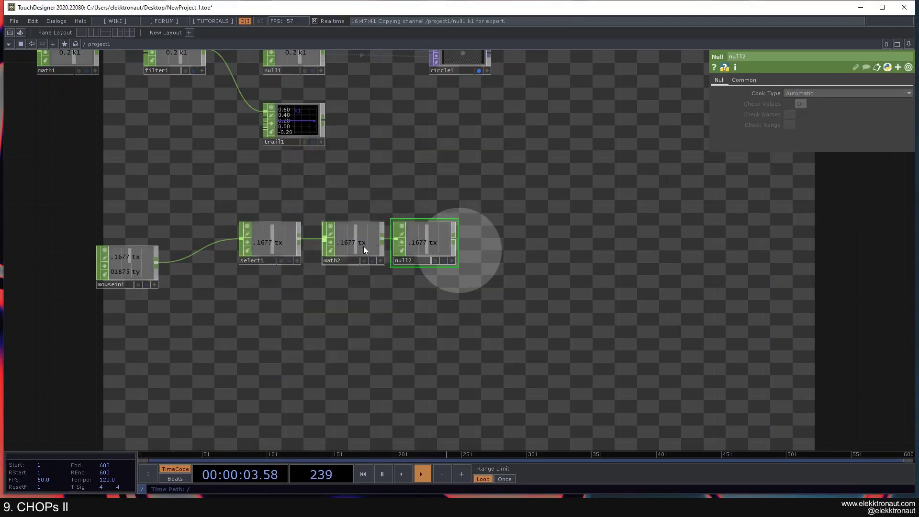
{"action": "mouse_move", "coordinate": [103, 193]}
{"action": "left_mouse_down"}
{"action": "mouse_move", "coordinate": [283, 284]}
{"action": "mouse_move", "coordinate": [225, 257]}
{"action": "left_mouse_up"}
{"action": "left_click_drag", "start_coordinate": [355, 251], "coordinate": [334, 243]}
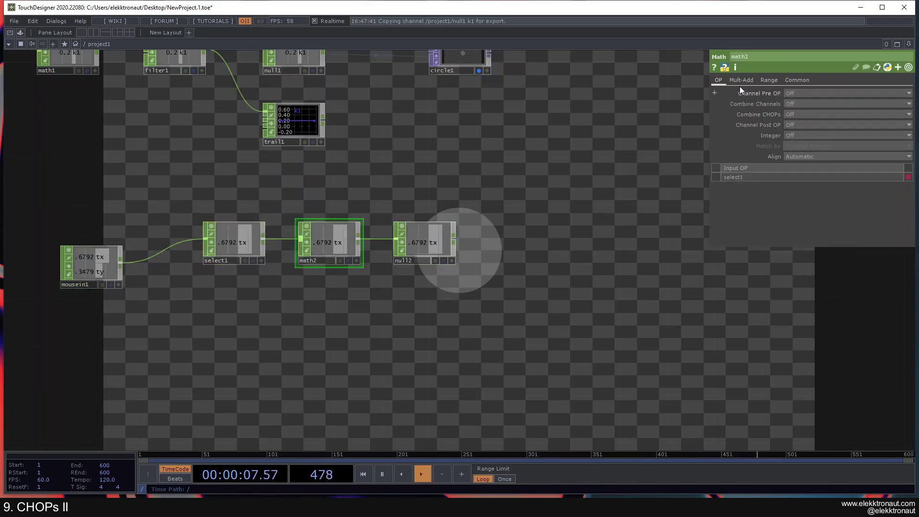
Step: Set the To Range of the new Math CHOP to -0.4 and 0.4
{"action": "left_click", "coordinate": [767, 80]}
{"action": "left_click", "coordinate": [790, 103]}
{"action": "type", "text": "-.4"}
{"action": "key", "text": "Return"}
{"action": "left_click", "coordinate": [866, 105]}
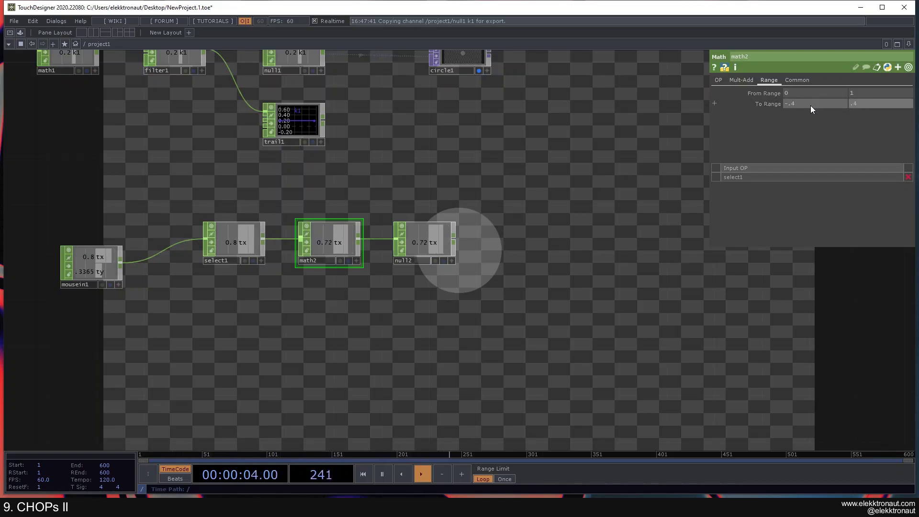
Step: Set the To Range of the Math CHOP in the mouse chain to -0.5 and 0.5
{"action": "left_click", "coordinate": [788, 102]}
{"action": "type", "text": "-.5"}
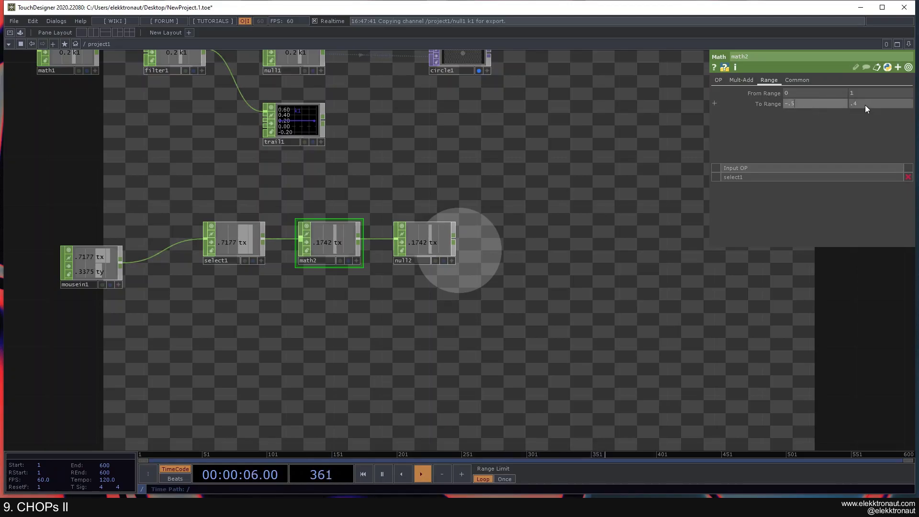
{"action": "left_click", "coordinate": [865, 104]}
{"action": "type", "text": ".5"}
{"action": "key", "text": "Return"}
Step: Try different vertical Center values on the Circle TOP and undo them
{"action": "scroll", "coordinate": [433, 174], "scroll_direction": "up", "scroll_amount": 2}
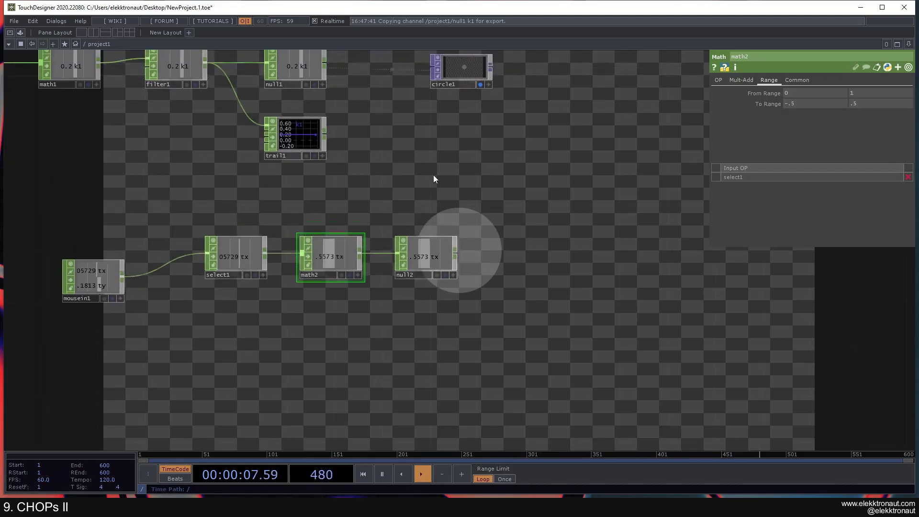
{"action": "left_click", "coordinate": [485, 76]}
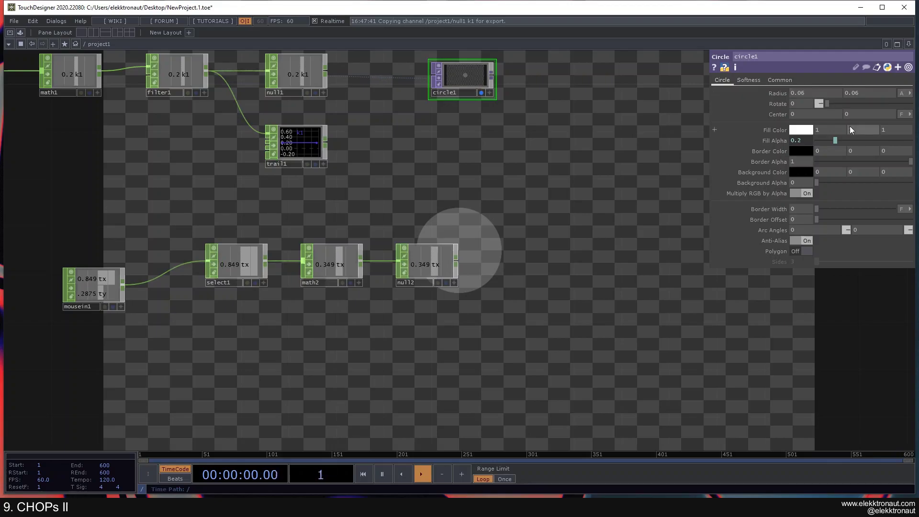
{"action": "middle_click_drag", "start_coordinate": [861, 112], "coordinate": [918, 117]}
{"action": "key", "text": "ctrl+z"}
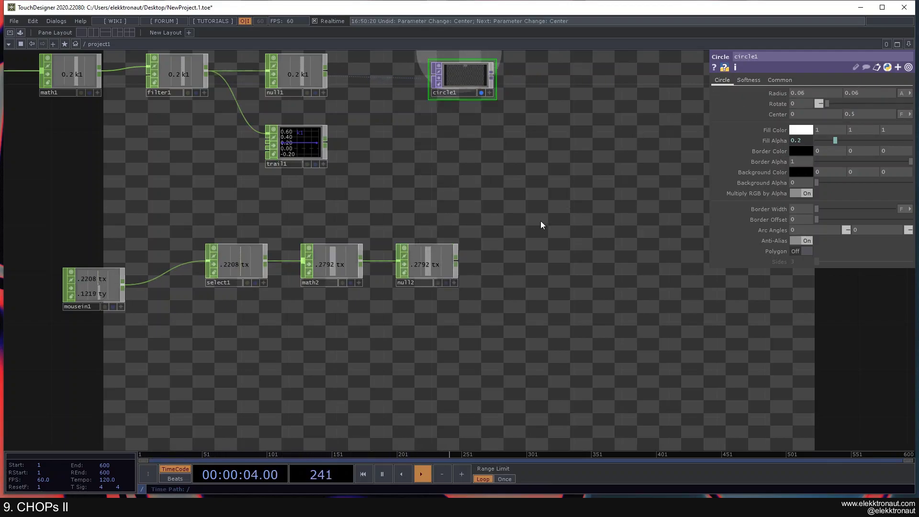
{"action": "key", "text": "ctrl+z"}
Step: Align the Select, Math and Null CHOPs with the Mouse In CHOP and bypass only the Select CHOP
{"action": "left_click", "coordinate": [329, 267]}
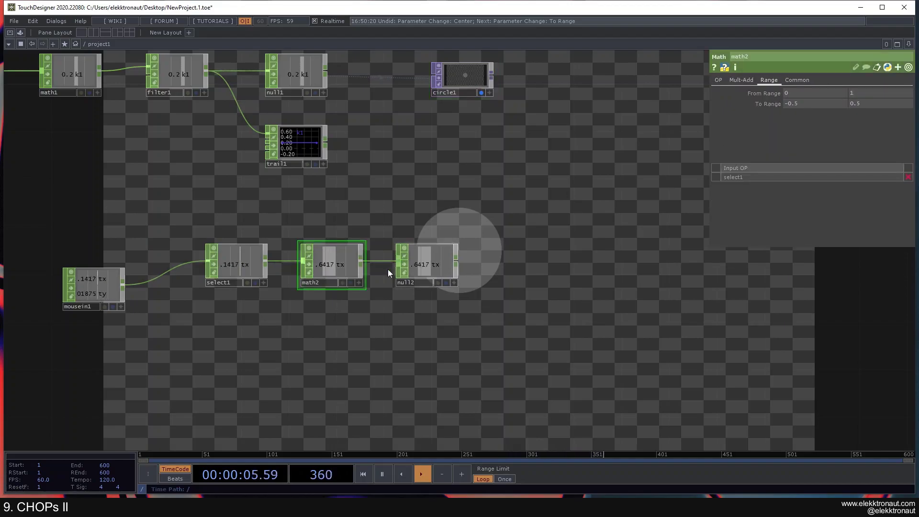
{"action": "left_click_drag", "start_coordinate": [334, 334], "coordinate": [378, 283]}
{"action": "right_click_drag", "start_coordinate": [417, 244], "coordinate": [288, 202]}
{"action": "left_click_drag", "start_coordinate": [290, 205], "coordinate": [279, 228]}
{"action": "left_click", "coordinate": [248, 234]}
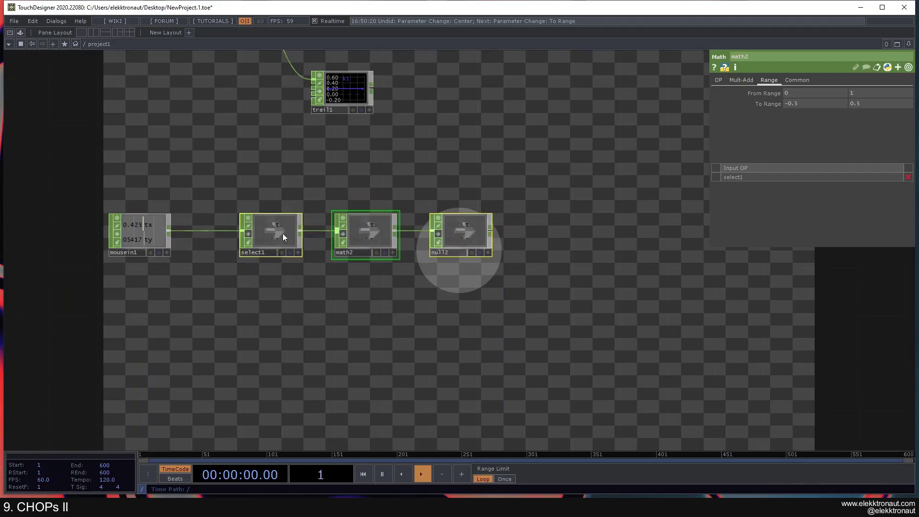
{"action": "left_click", "coordinate": [380, 232]}
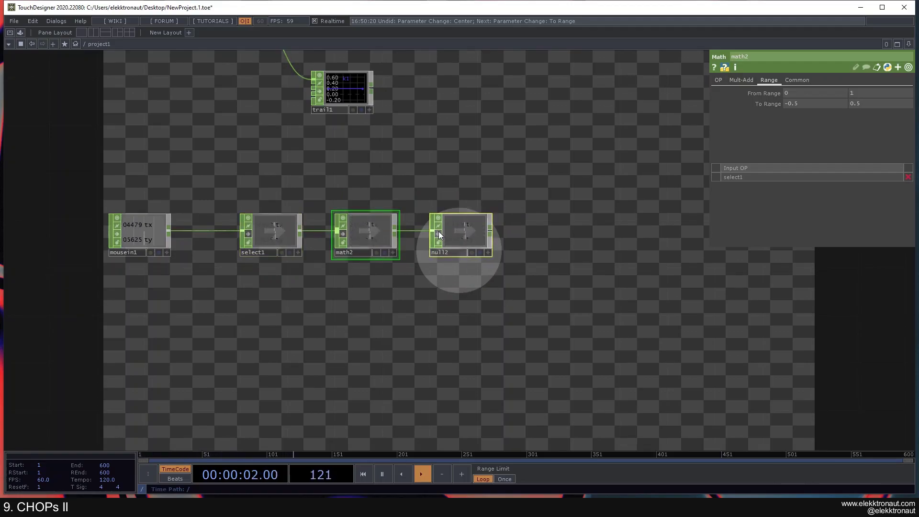
{"action": "left_click_drag", "start_coordinate": [410, 218], "coordinate": [306, 349]}
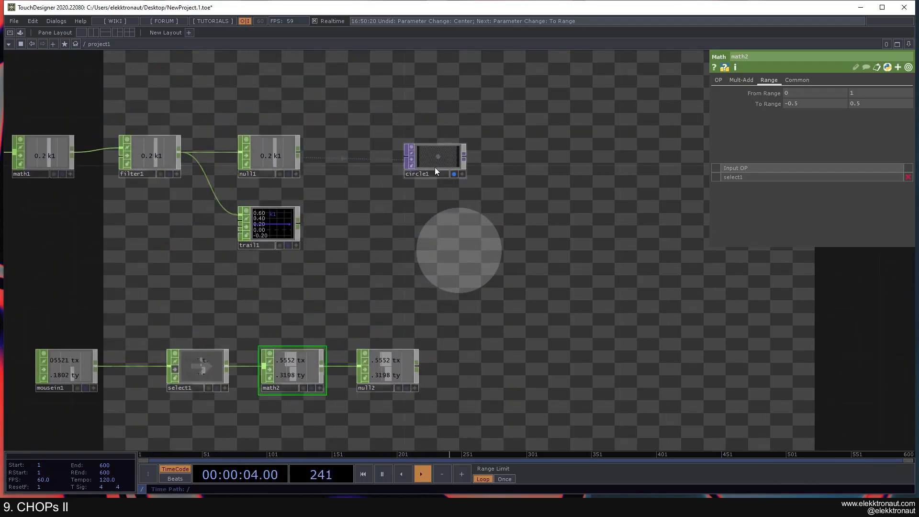
Step: Link the mouse chain's Null CHOP tx and ty channels to the Circle TOP's Center X and Y
{"action": "left_click", "coordinate": [435, 168]}
{"action": "left_click_drag", "start_coordinate": [396, 358], "coordinate": [796, 114]}
{"action": "left_click_drag", "start_coordinate": [383, 376], "coordinate": [869, 114]}
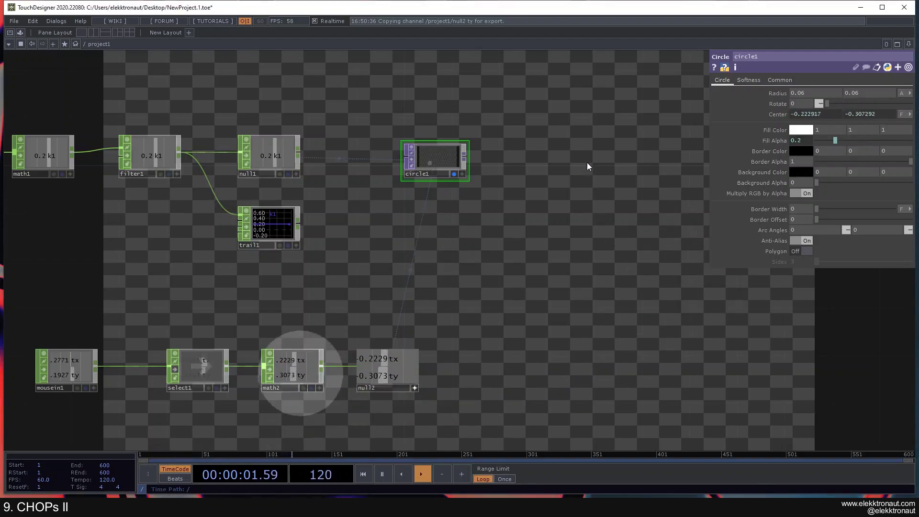
Step: Set the From Range of the mouse chain's Math CHOP to -1 and 1
{"action": "left_click_drag", "start_coordinate": [394, 303], "coordinate": [467, 213]}
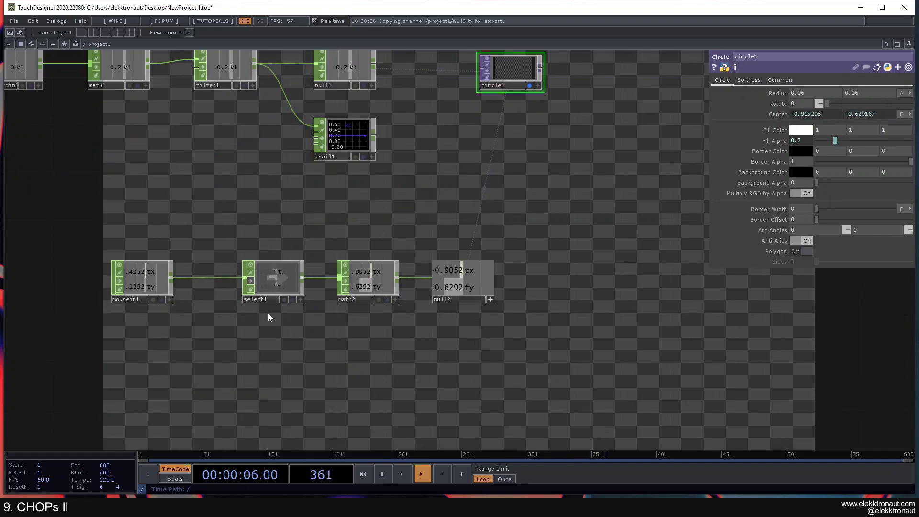
{"action": "left_click", "coordinate": [393, 287]}
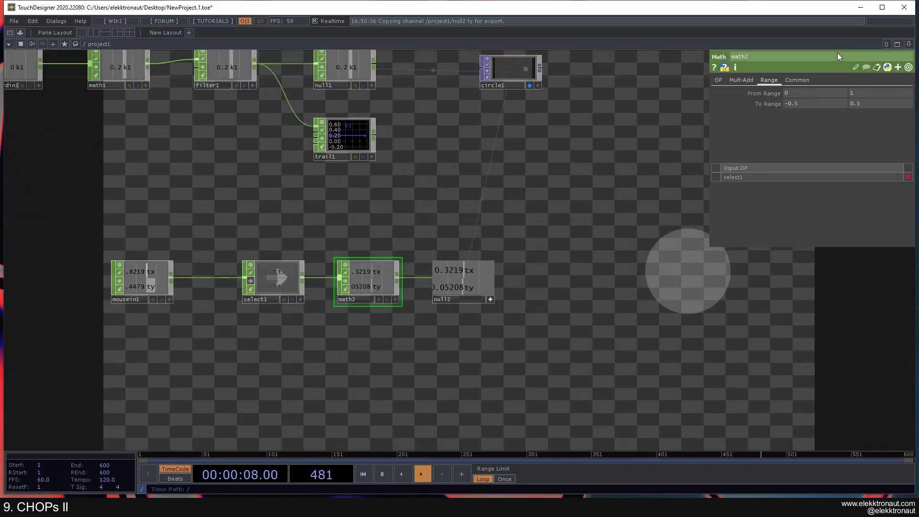
{"action": "left_click_drag", "start_coordinate": [799, 91], "coordinate": [725, 91]}
{"action": "type", "text": "-1"}
{"action": "key", "text": "Return"}
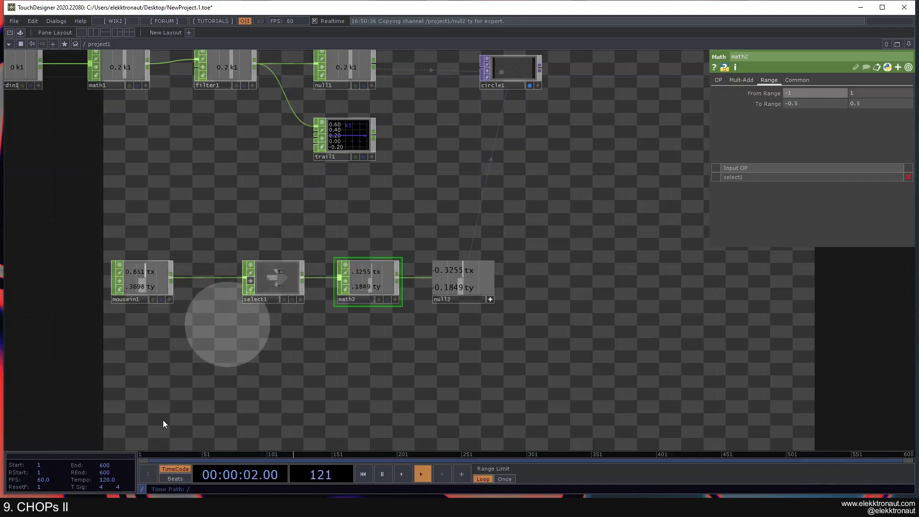
Step: Check how the circle follows the mouse across the network view
{"action": "left_click_drag", "start_coordinate": [369, 254], "coordinate": [266, 296]}
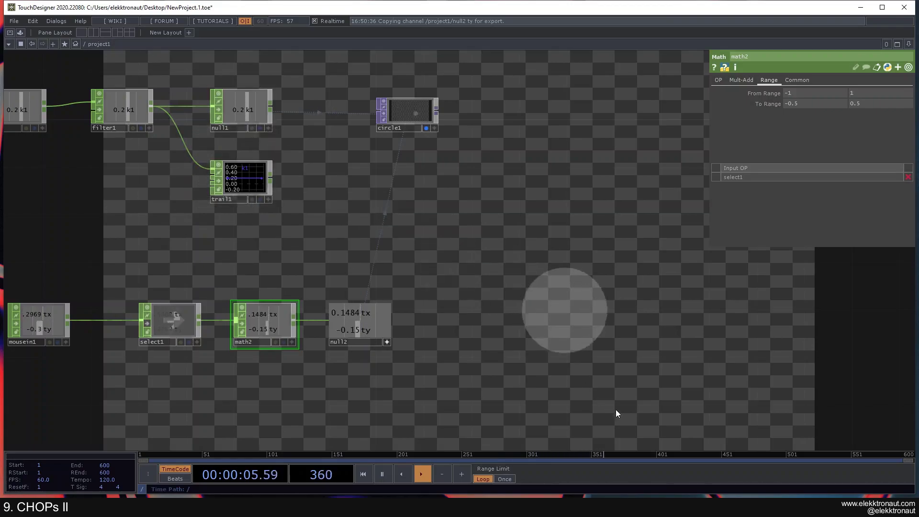
{"action": "left_click_drag", "start_coordinate": [488, 365], "coordinate": [600, 319]}
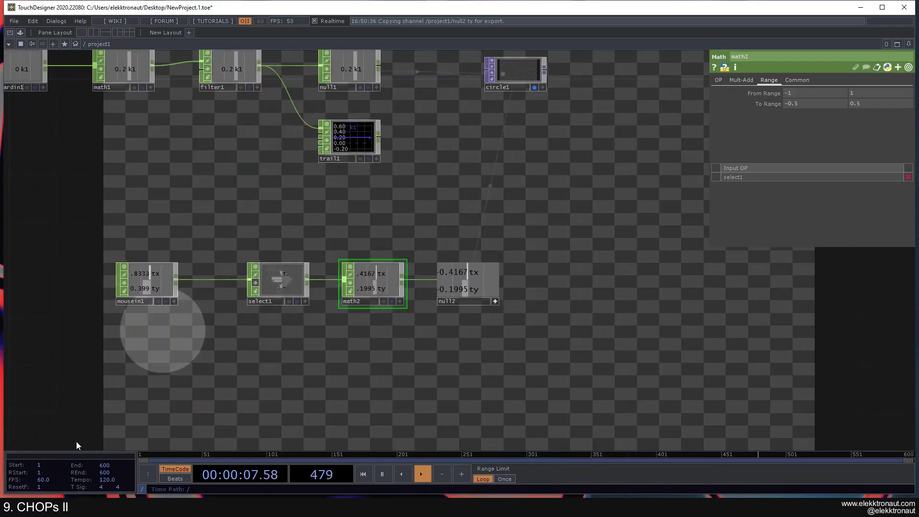
{"action": "left_click_drag", "start_coordinate": [148, 135], "coordinate": [166, 230]}
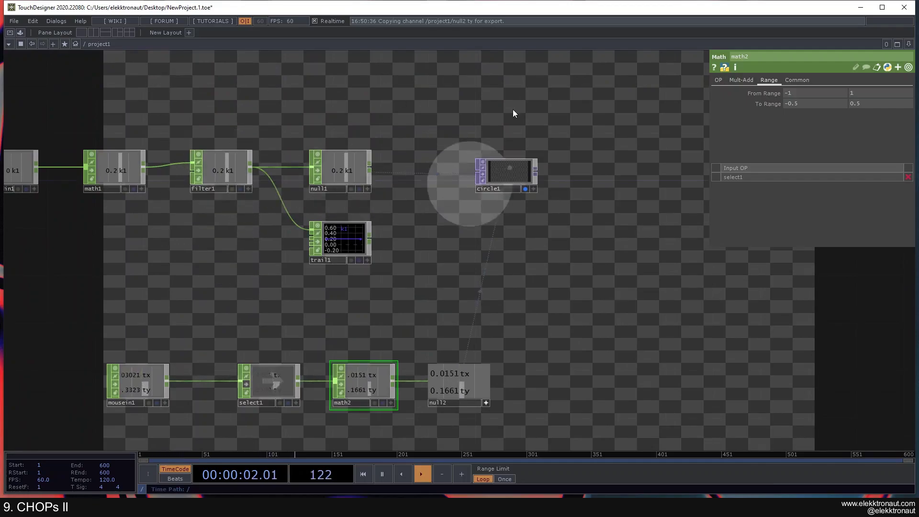
{"action": "left_click_drag", "start_coordinate": [651, 214], "coordinate": [649, 138]}
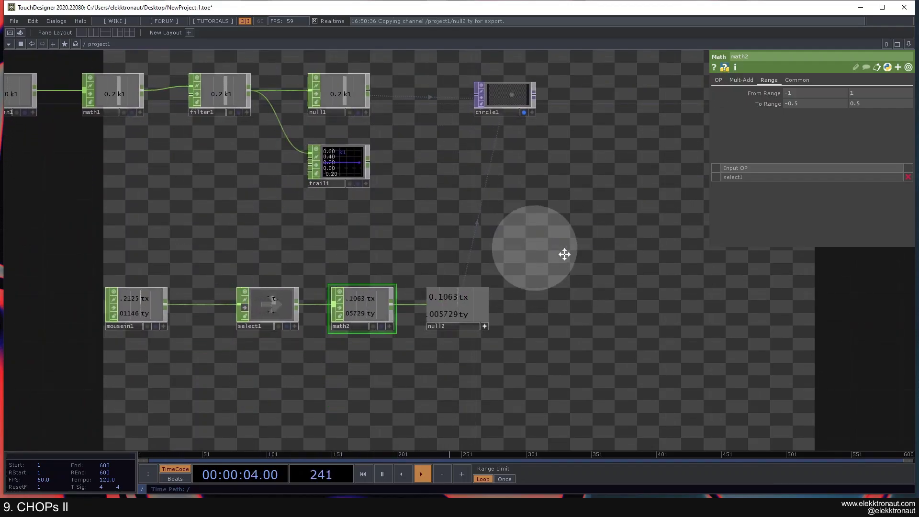
{"action": "left_click_drag", "start_coordinate": [564, 254], "coordinate": [589, 259]}
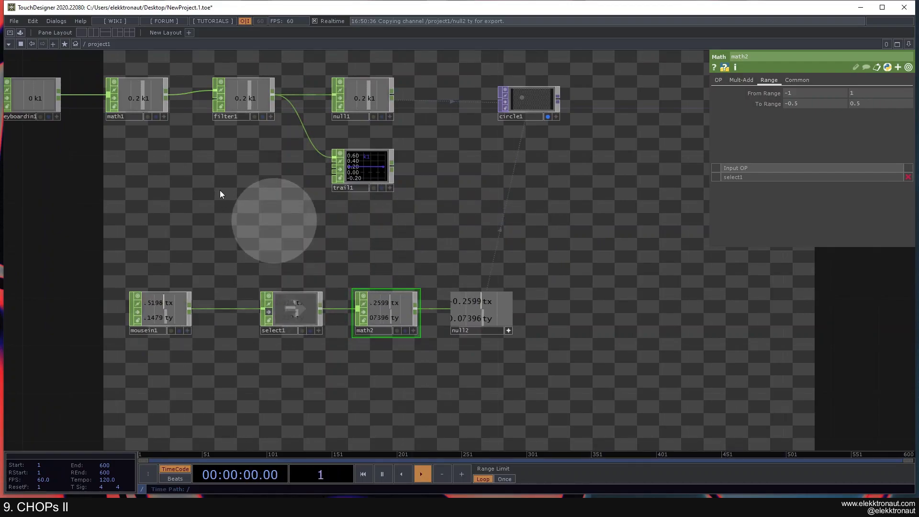
Step: Undo the bypass of the Math CHOP in the mouse chain
{"action": "scroll", "coordinate": [220, 190], "scroll_direction": "down", "scroll_amount": 2}
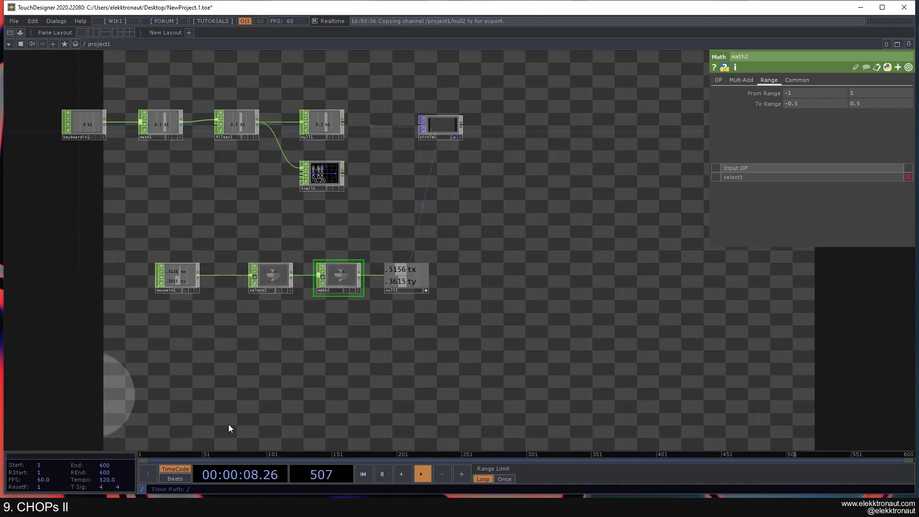
{"action": "key", "text": "ctrl+z"}
{"action": "scroll", "coordinate": [413, 250], "scroll_direction": "up", "scroll_amount": 5}
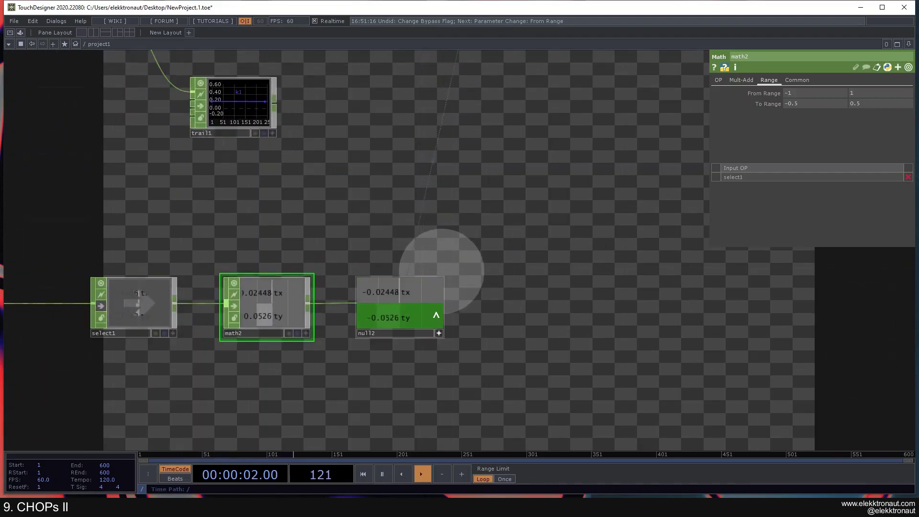
{"action": "scroll", "coordinate": [439, 332], "scroll_direction": "down", "scroll_amount": 4}
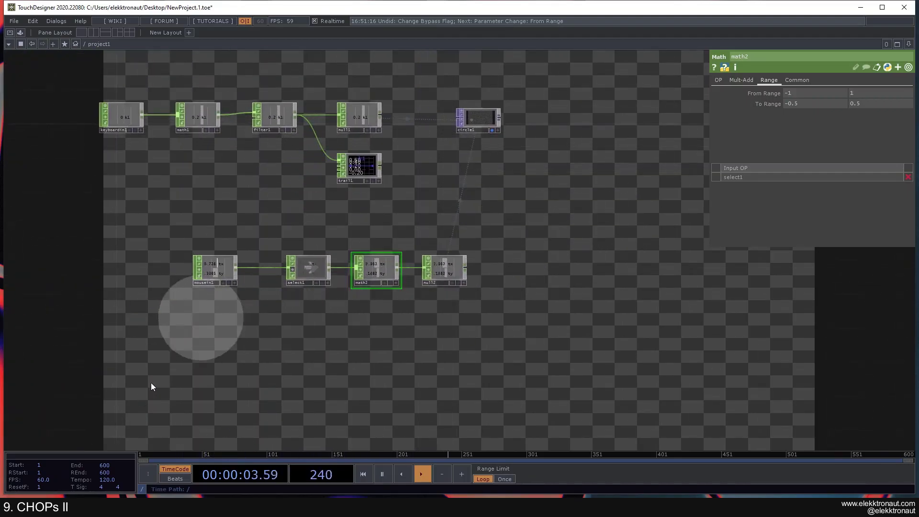
Step: Test the circle's opacity with keyboard input 1 while moving it around with the mouse
{"action": "key", "text": "1"}
{"action": "key", "text": "1"}
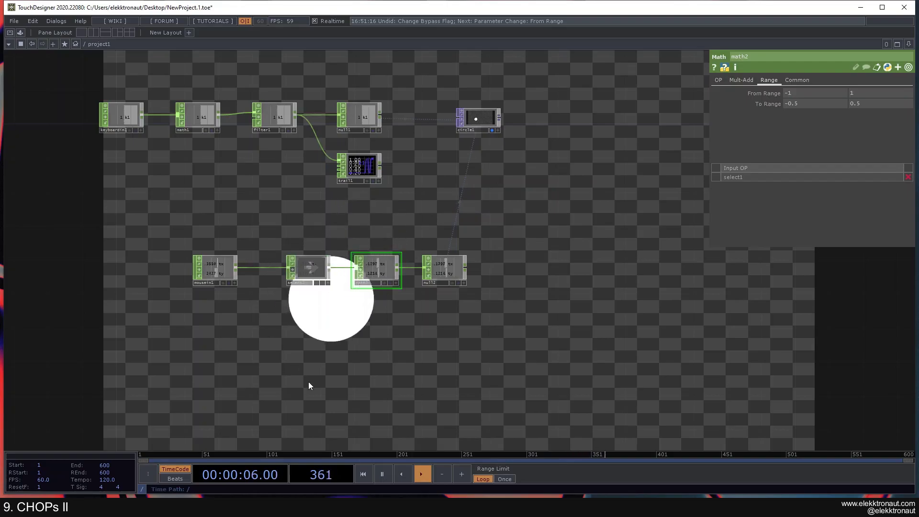
{"action": "key", "text": "1"}
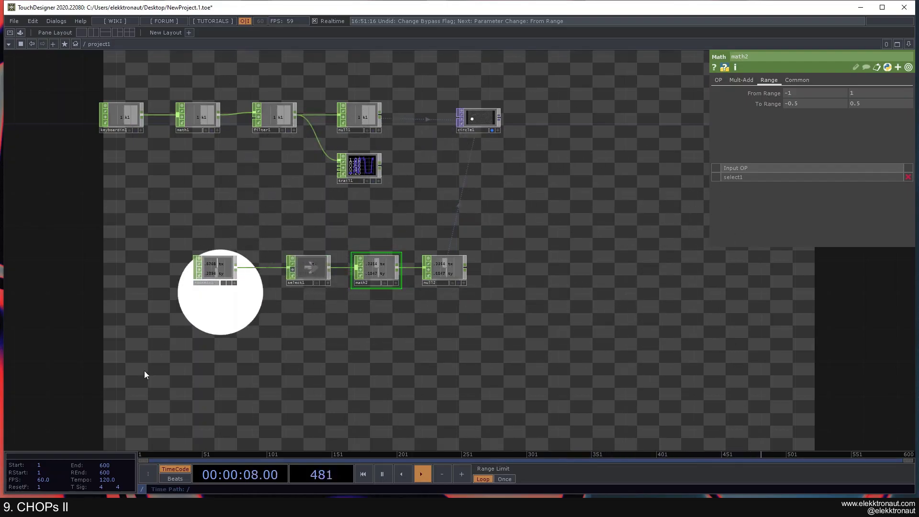
{"action": "key", "text": "1"}
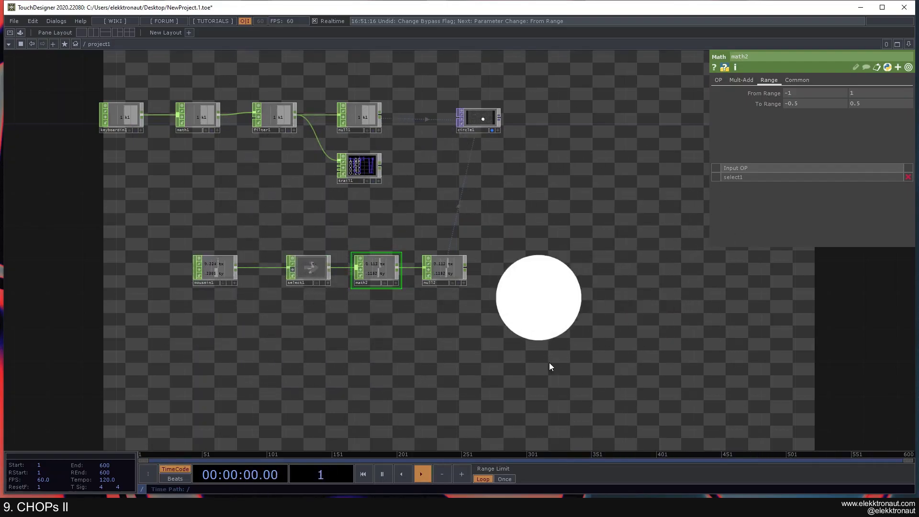
{"action": "left_click_drag", "start_coordinate": [240, 296], "coordinate": [413, 239]}
{"action": "key", "text": "1"}
{"action": "left_click_drag", "start_coordinate": [384, 322], "coordinate": [393, 372]}
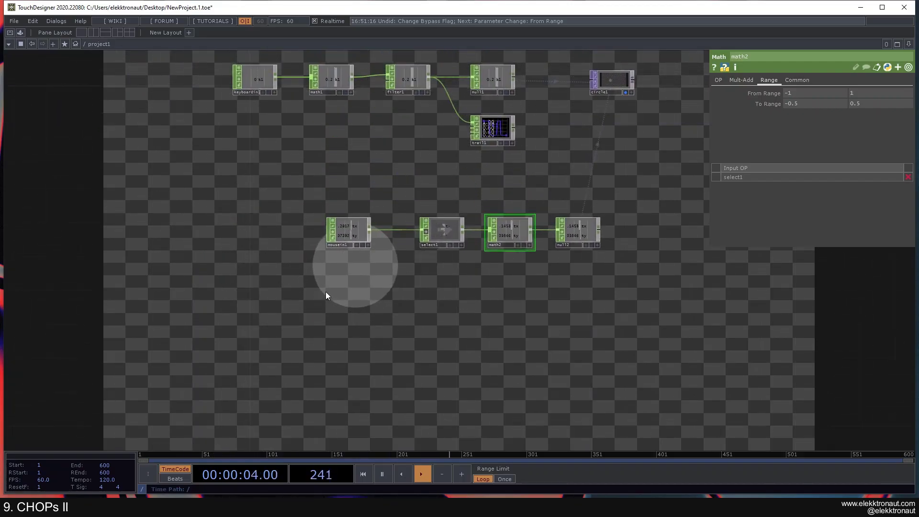
{"action": "left_click_drag", "start_coordinate": [338, 307], "coordinate": [281, 265]}
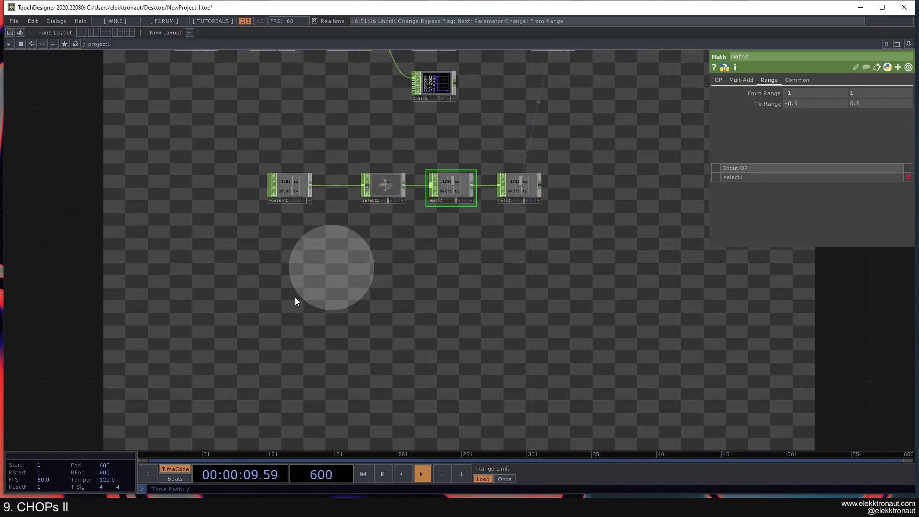
Step: Delete the Mouse In, Select, Math and Null CHOPs of the mouse chain
{"action": "left_click_drag", "start_coordinate": [310, 307], "coordinate": [200, 385]}
{"action": "left_click_drag", "start_coordinate": [162, 240], "coordinate": [455, 335]}
{"action": "key", "text": "Delete"}
Step: Clear the broken channel link from the Circle TOP's Center parameter
{"action": "left_click", "coordinate": [443, 116]}
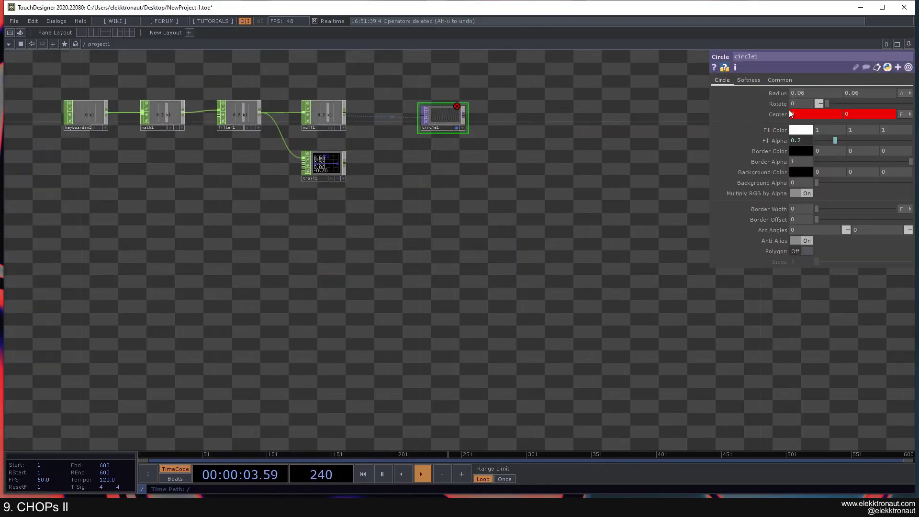
{"action": "left_click", "coordinate": [779, 114]}
{"action": "left_click", "coordinate": [759, 134]}
{"action": "left_click", "coordinate": [759, 125]}
{"action": "left_click", "coordinate": [781, 115]}
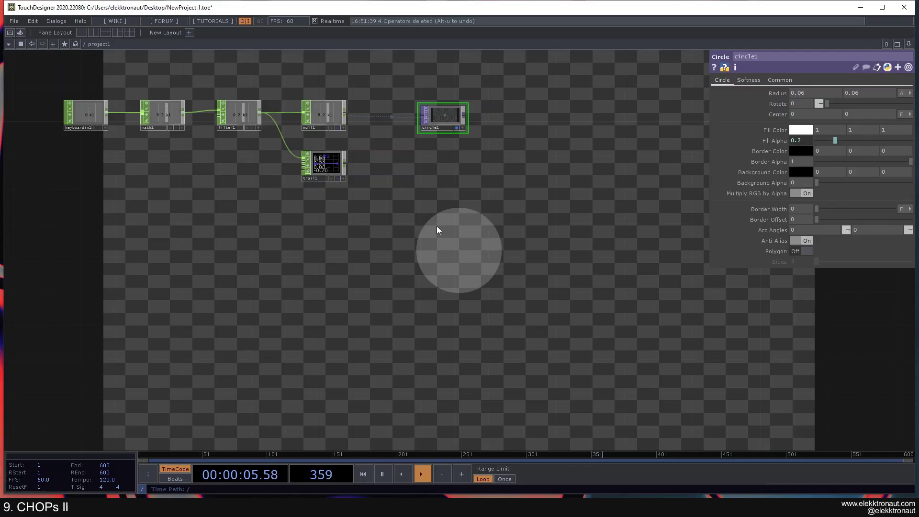
Step: Test the circle's fade again with keyboard input 1
{"action": "left_click_drag", "start_coordinate": [436, 226], "coordinate": [508, 292]}
{"action": "left_click_drag", "start_coordinate": [572, 226], "coordinate": [559, 186]}
{"action": "key", "text": "1"}
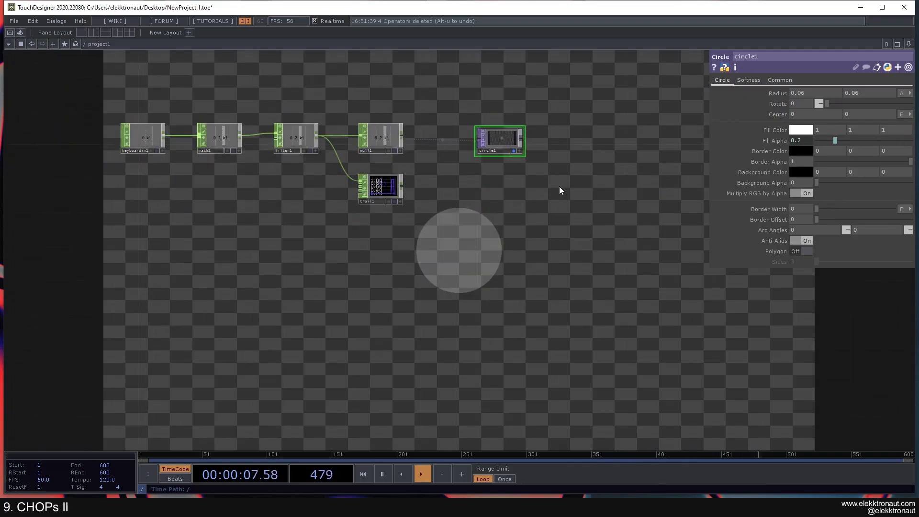
{"action": "key", "text": "1"}
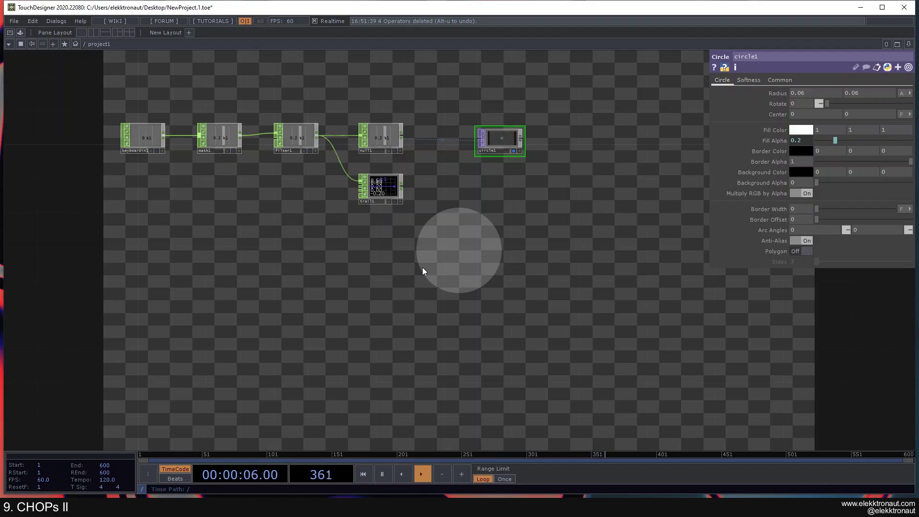
{"action": "left_click_drag", "start_coordinate": [400, 256], "coordinate": [340, 253]}
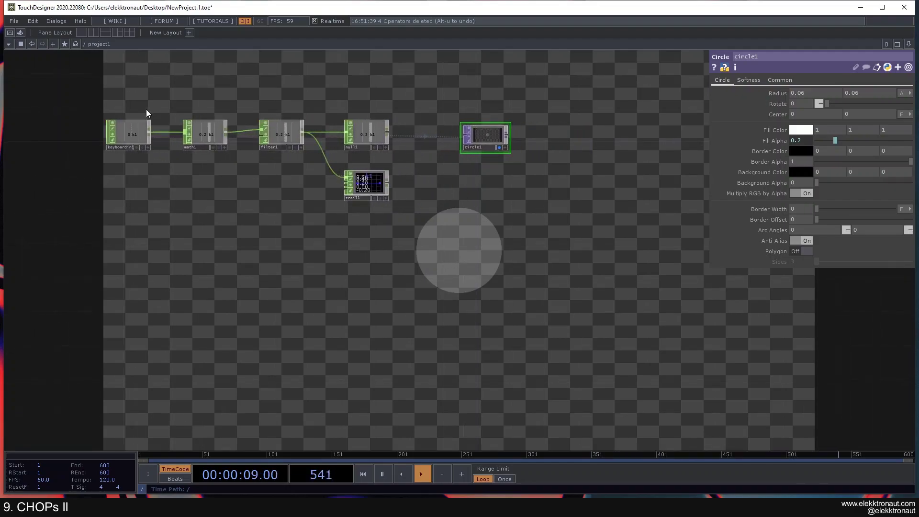
Step: Add a MIDI In CHOP below the keyboard chain
{"action": "left_click", "coordinate": [57, 22]}
{"action": "key", "text": "Tab"}
{"action": "left_click", "coordinate": [294, 181]}
{"action": "left_click", "coordinate": [271, 280]}
{"action": "left_click_drag", "start_coordinate": [399, 263], "coordinate": [490, 261]}
{"action": "scroll", "coordinate": [383, 268], "scroll_direction": "up", "scroll_amount": 5}
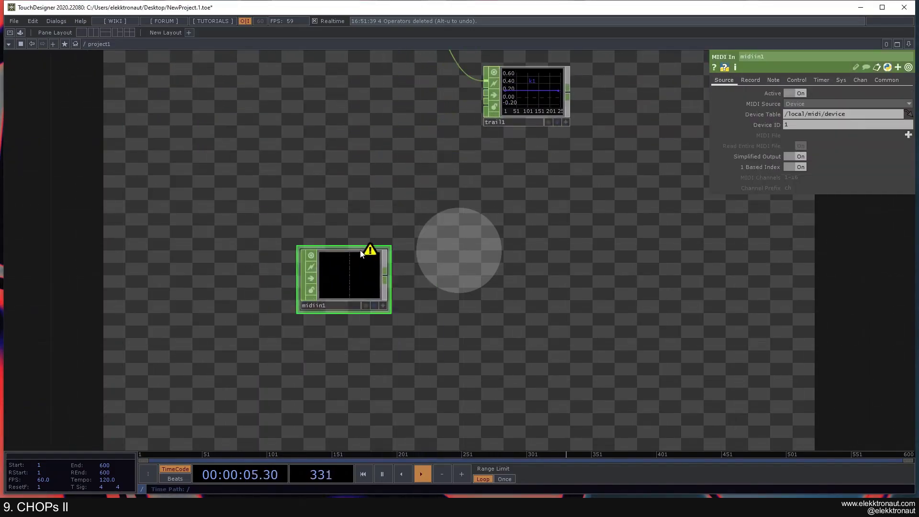
Step: Read the MIDI In CHOP's operator information and delete the node
{"action": "middle_click", "coordinate": [347, 279]}
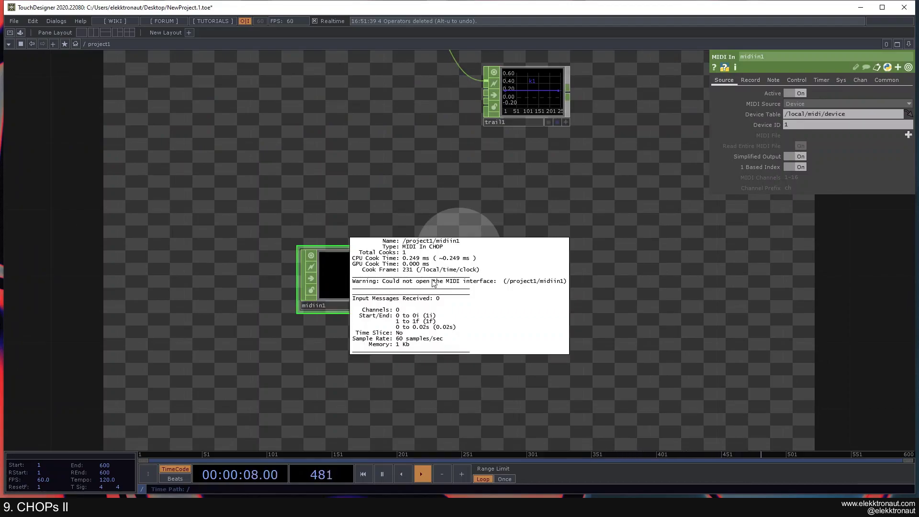
{"action": "scroll", "coordinate": [441, 214], "scroll_direction": "down", "scroll_amount": 3}
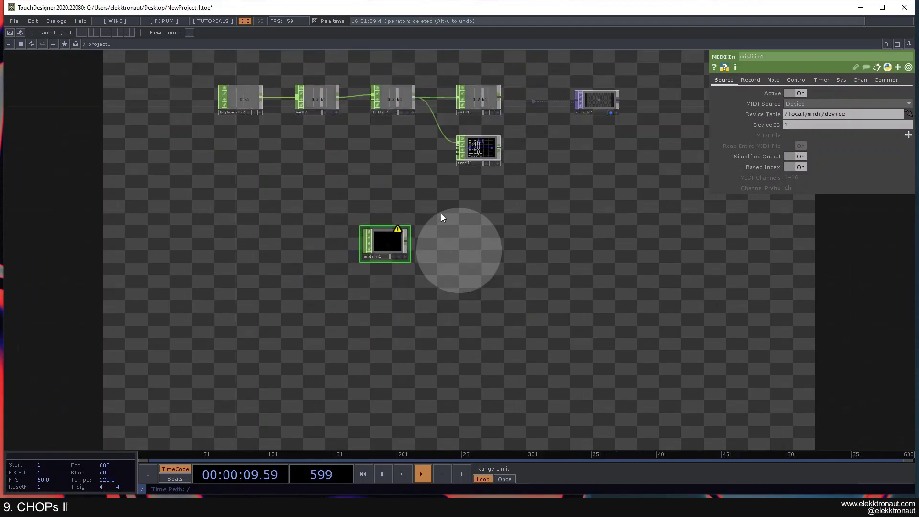
{"action": "middle_click", "coordinate": [403, 236]}
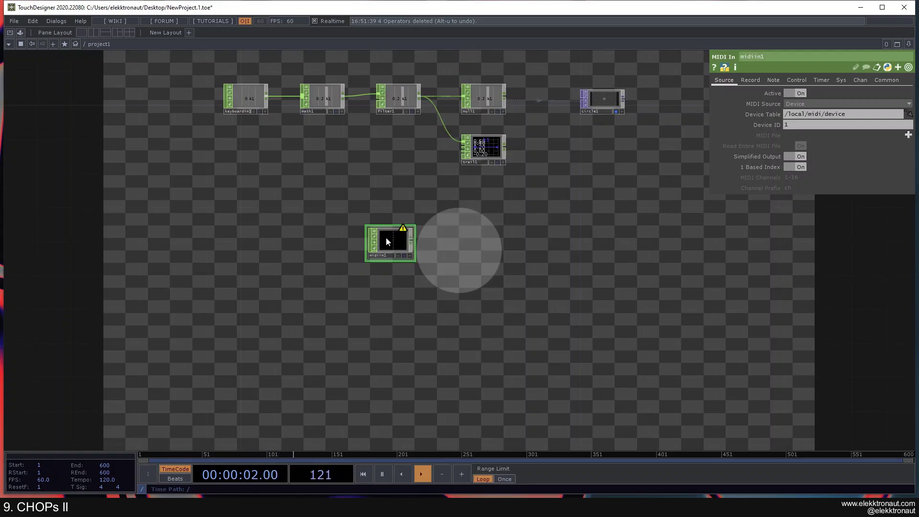
{"action": "key", "text": "Delete"}
Step: Open the MIDI Device Mapper dialog
{"action": "left_click", "coordinate": [59, 21]}
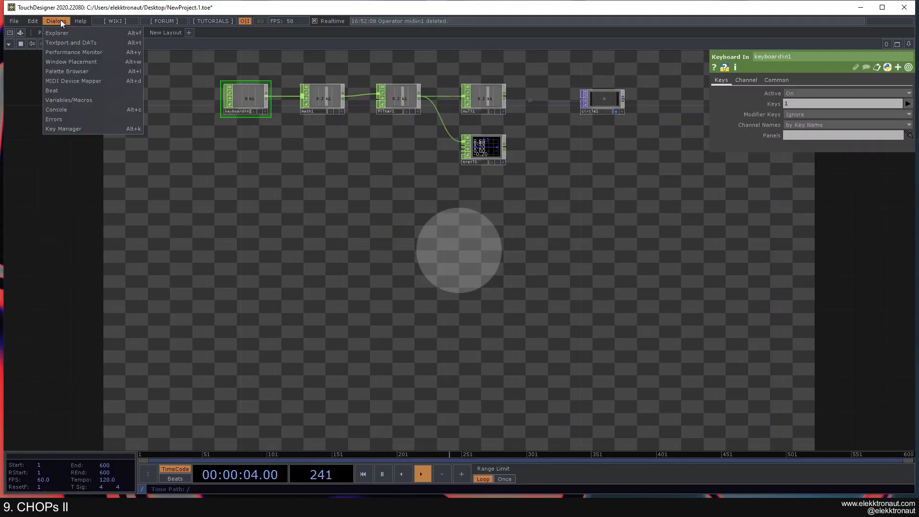
{"action": "left_click", "coordinate": [62, 81]}
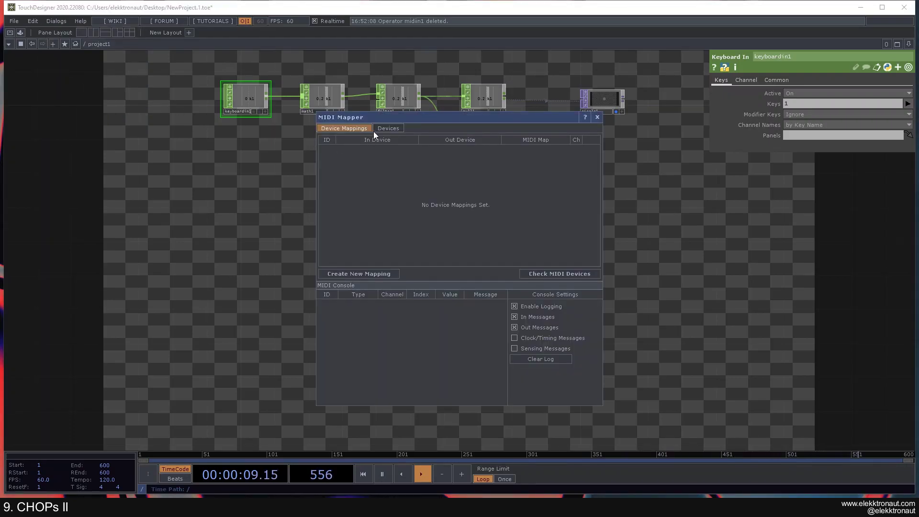
Step: Create a new device mapping in the MIDI Mapper with nanoKONTROL2 as the input device
{"action": "left_click", "coordinate": [343, 274]}
{"action": "left_click", "coordinate": [411, 151]}
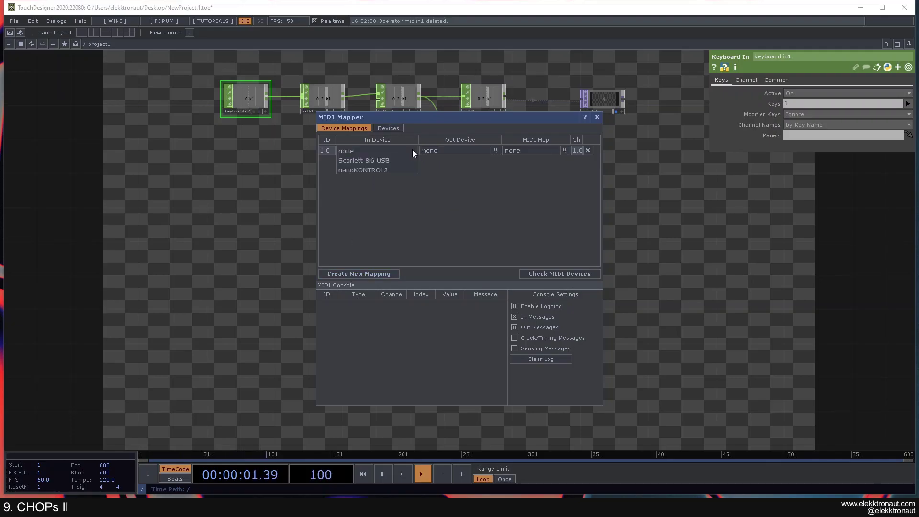
{"action": "left_click", "coordinate": [375, 171]}
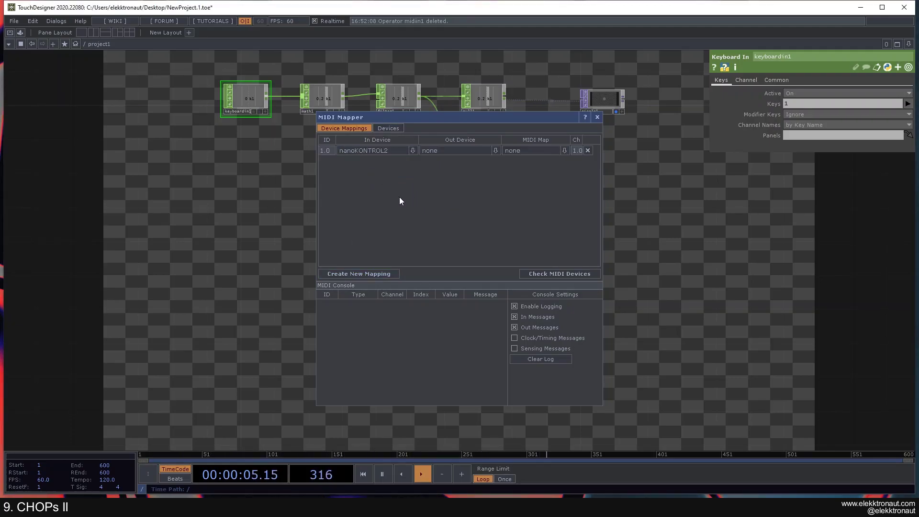
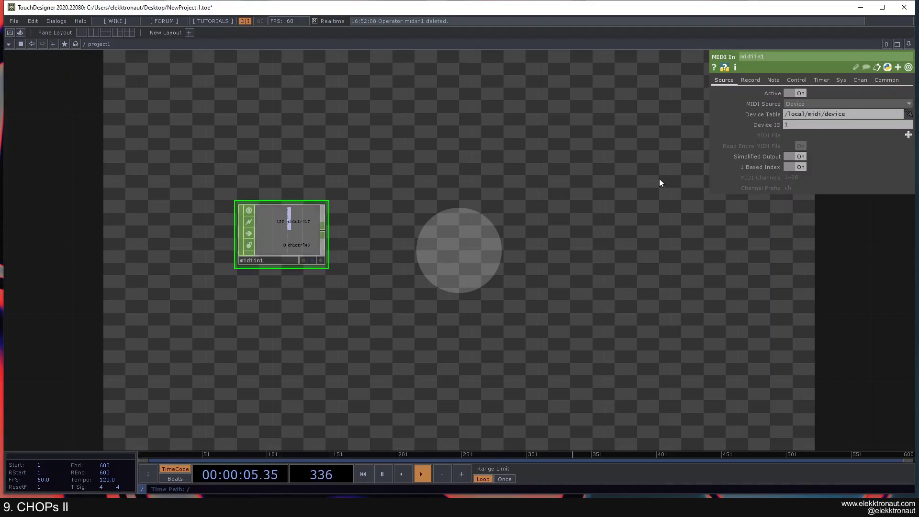
Step: Examine the controller channels and values arriving in the MIDI In CHOP
{"action": "scroll", "coordinate": [294, 226], "scroll_direction": "up", "scroll_amount": 5}
{"action": "left_click_drag", "start_coordinate": [482, 217], "coordinate": [525, 196]}
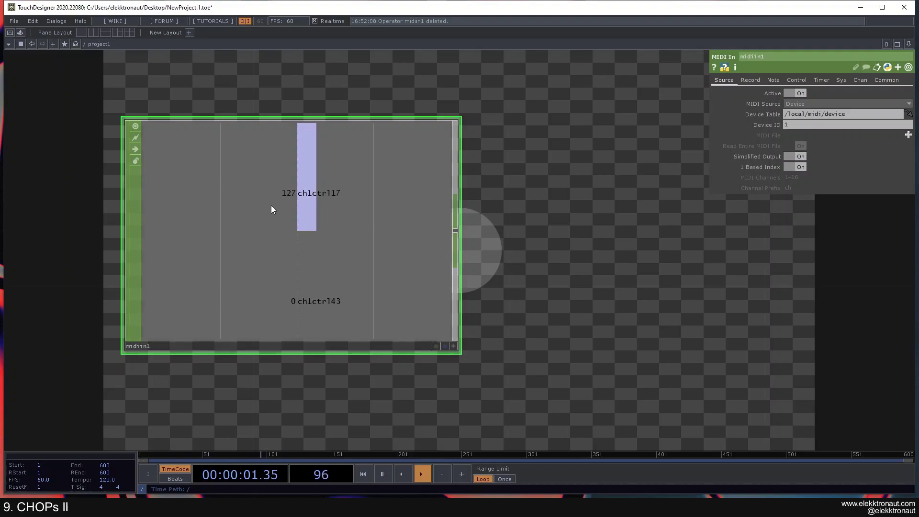
{"action": "scroll", "coordinate": [272, 205], "scroll_direction": "down", "scroll_amount": 5}
{"action": "left_click_drag", "start_coordinate": [375, 205], "coordinate": [318, 213]}
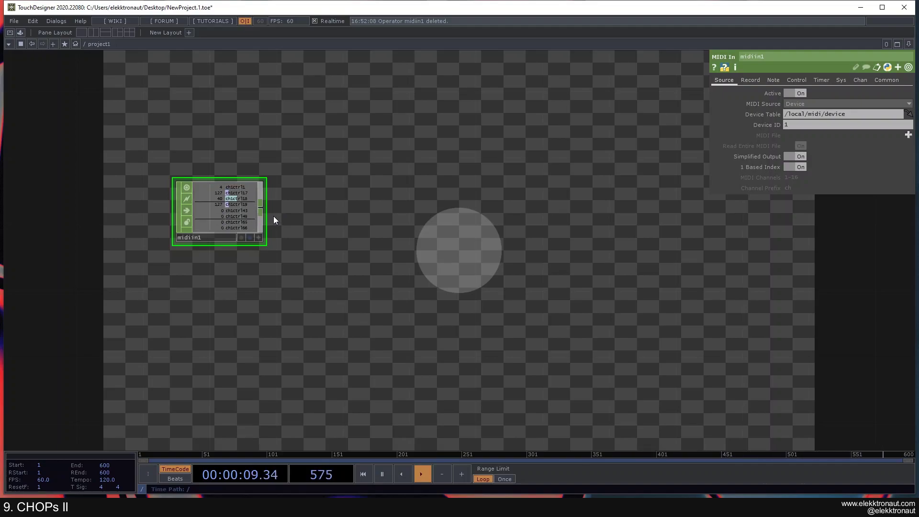
{"action": "scroll", "coordinate": [191, 220], "scroll_direction": "up", "scroll_amount": 2}
{"action": "scroll", "coordinate": [302, 213], "scroll_direction": "down", "scroll_amount": 2}
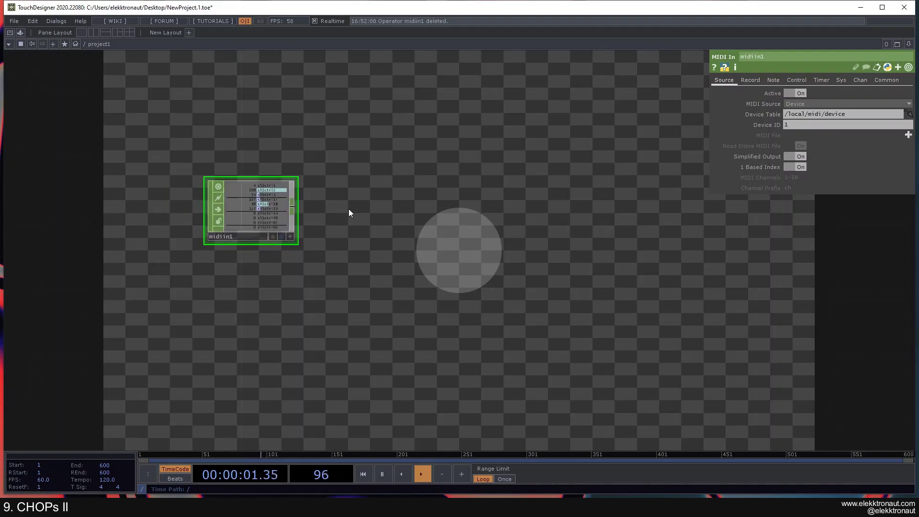
Step: Add a Select CHOP fed by the MIDI In CHOP's output
{"action": "left_click_drag", "start_coordinate": [341, 209], "coordinate": [277, 207]}
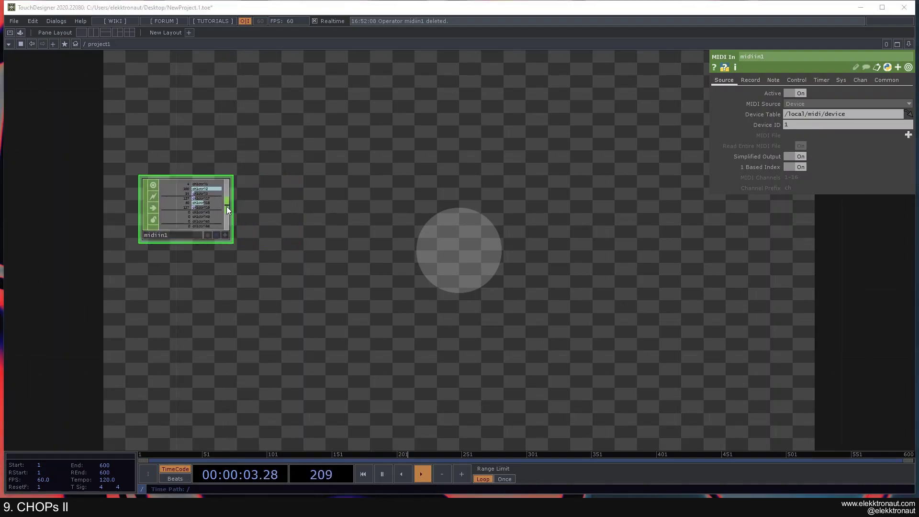
{"action": "key", "text": "Tab"}
{"action": "type", "text": "se"}
{"action": "left_click", "coordinate": [294, 235]}
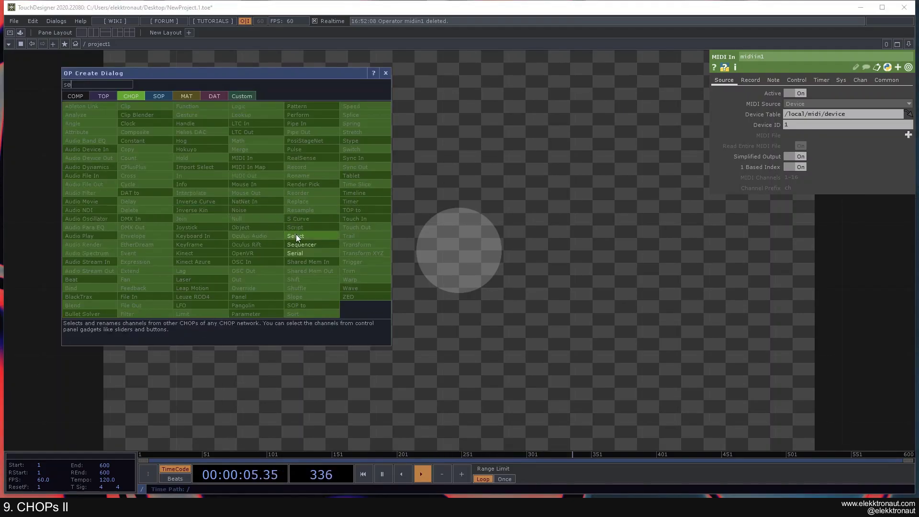
{"action": "left_click", "coordinate": [302, 206]}
Step: Set the Select CHOP's channel names to ch1ctrl17
{"action": "scroll", "coordinate": [202, 203], "scroll_direction": "up", "scroll_amount": 2}
{"action": "left_click", "coordinate": [203, 203]}
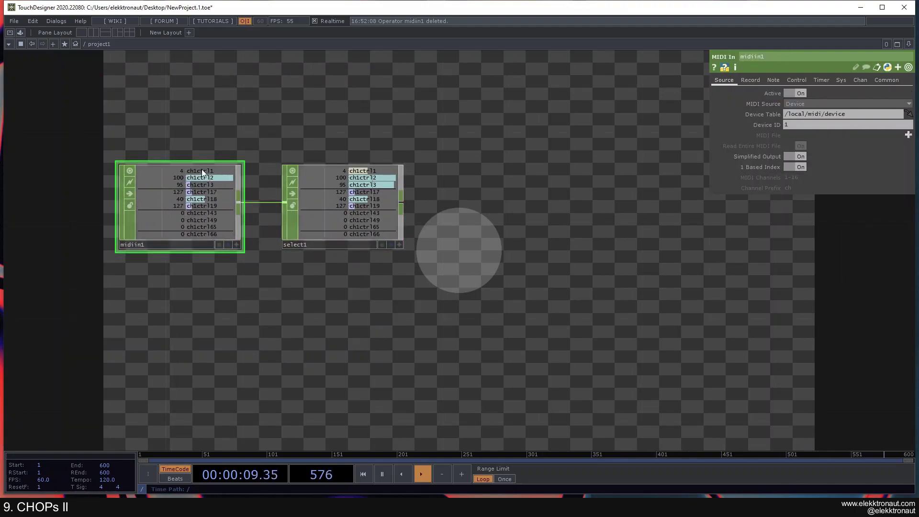
{"action": "scroll", "coordinate": [202, 169], "scroll_direction": "up", "scroll_amount": 2}
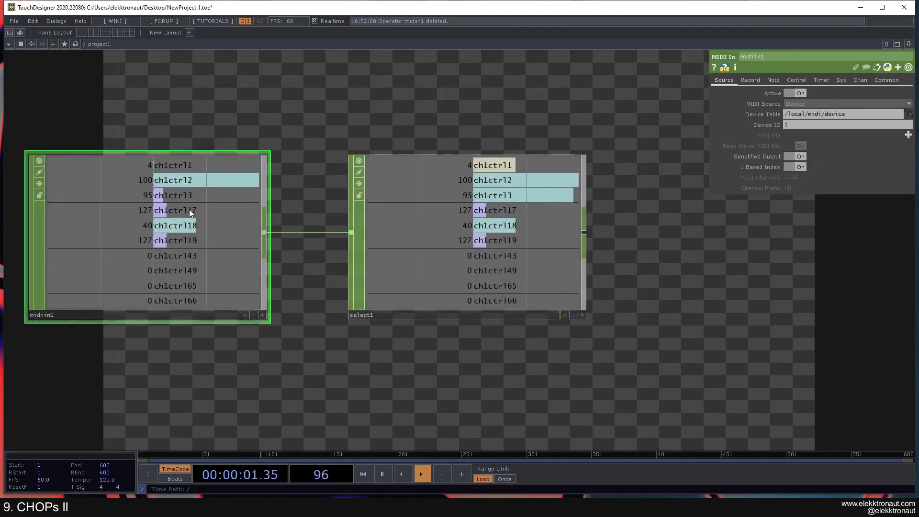
{"action": "left_click", "coordinate": [521, 220]}
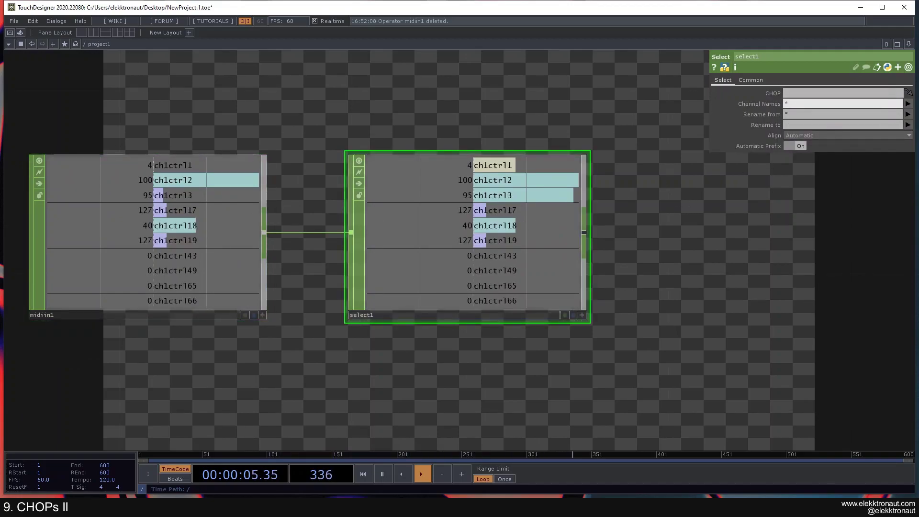
{"action": "left_click", "coordinate": [908, 103]}
{"action": "left_click", "coordinate": [900, 146]}
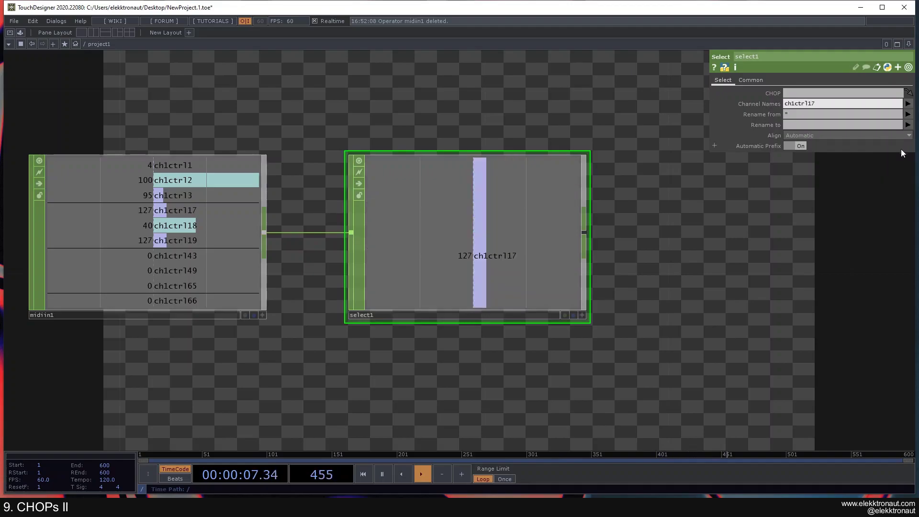
Step: Add a Math CHOP connected to the Select CHOP's output
{"action": "left_click", "coordinate": [204, 220]}
{"action": "scroll", "coordinate": [203, 217], "scroll_direction": "down", "scroll_amount": 2}
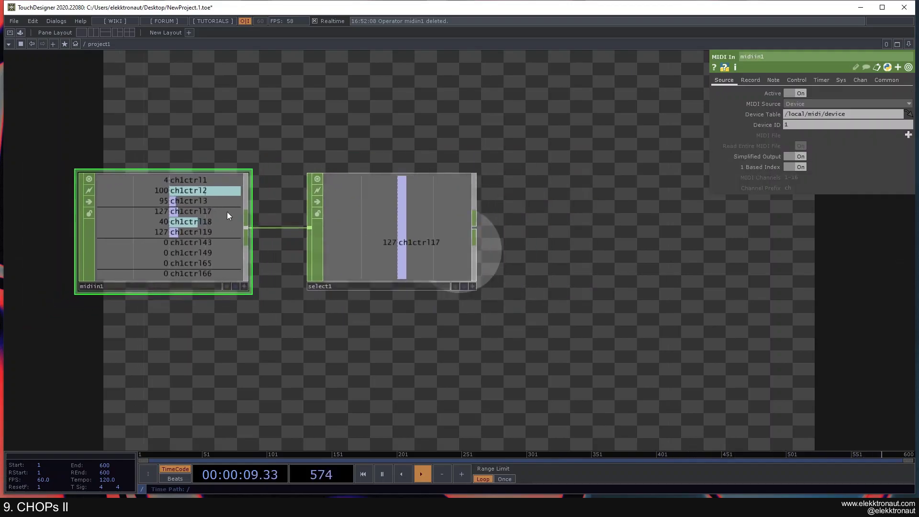
{"action": "scroll", "coordinate": [378, 183], "scroll_direction": "down", "scroll_amount": 2}
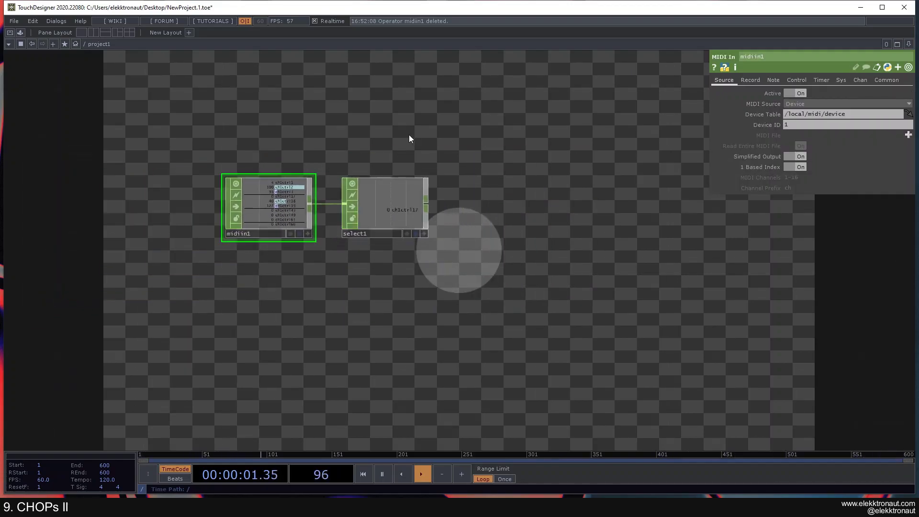
{"action": "left_click_drag", "start_coordinate": [410, 139], "coordinate": [248, 205]}
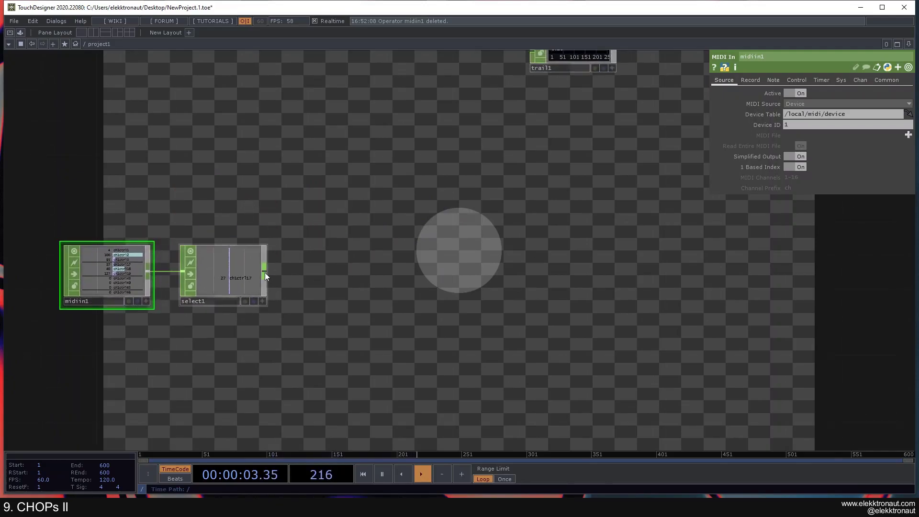
{"action": "right_click", "coordinate": [265, 272]}
{"action": "left_click", "coordinate": [308, 222]}
{"action": "left_click", "coordinate": [337, 273]}
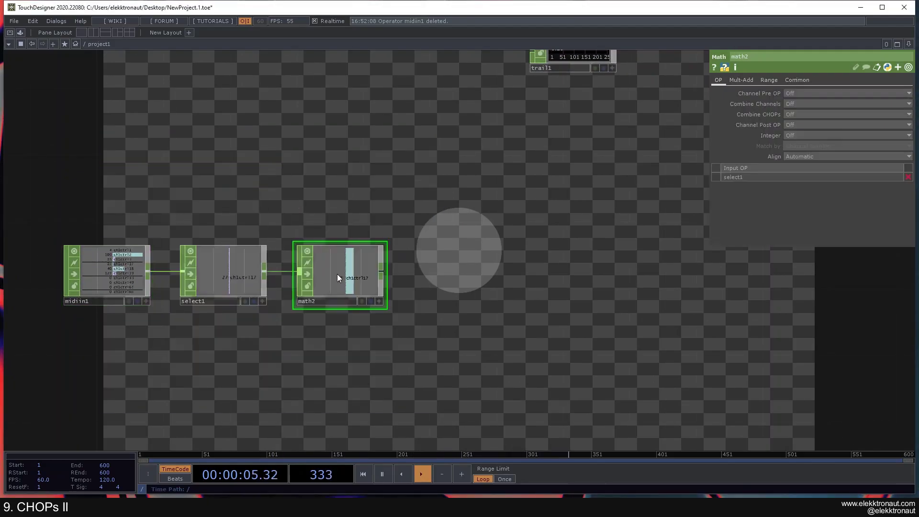
Step: Set the upper From Range value of the new Math CHOP to 127
{"action": "left_click", "coordinate": [768, 79]}
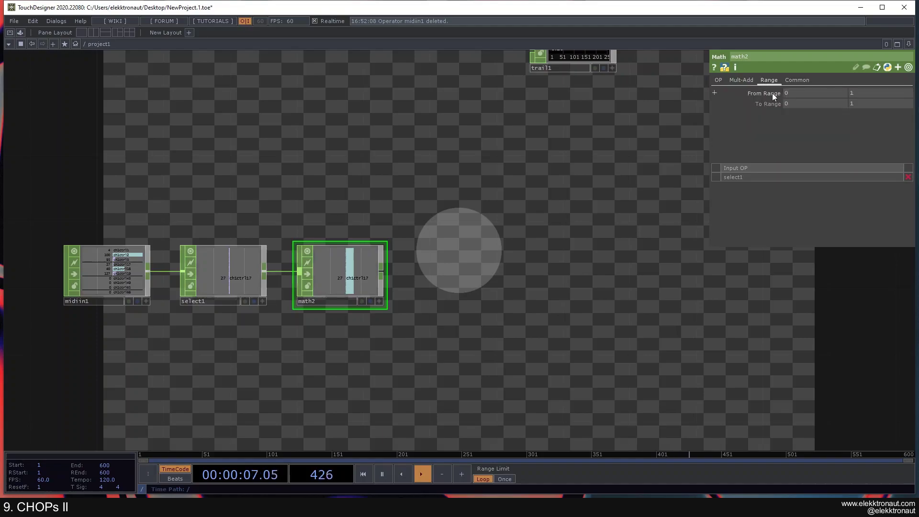
{"action": "left_click", "coordinate": [855, 93]}
{"action": "type", "text": "127"}
{"action": "key", "text": "Return"}
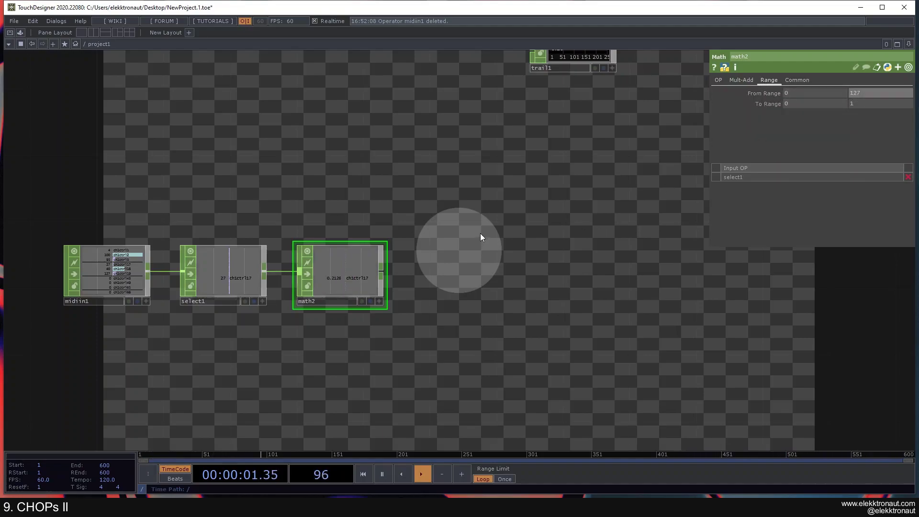
Step: Reset the min/max scale of the new Math CHOP's viewer
{"action": "scroll", "coordinate": [343, 282], "scroll_direction": "up", "scroll_amount": 5}
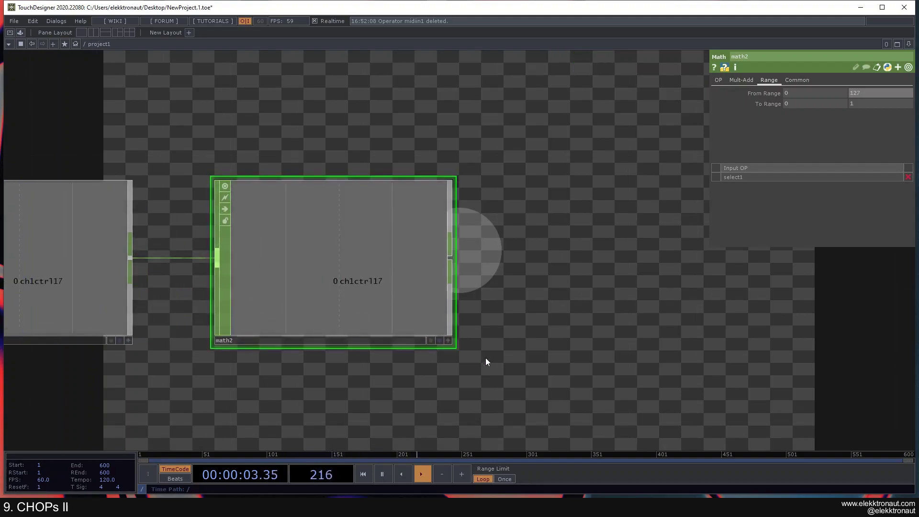
{"action": "left_click", "coordinate": [448, 340]}
{"action": "right_click", "coordinate": [341, 224]}
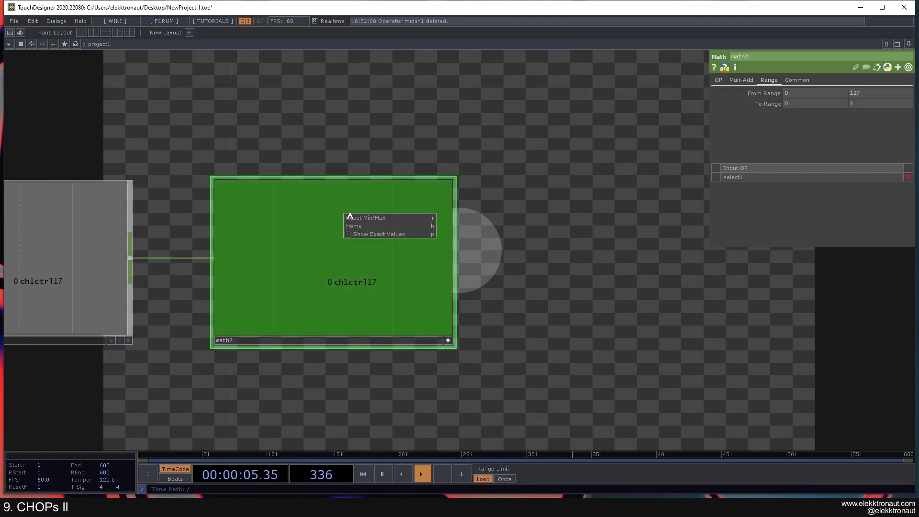
{"action": "left_click", "coordinate": [350, 219]}
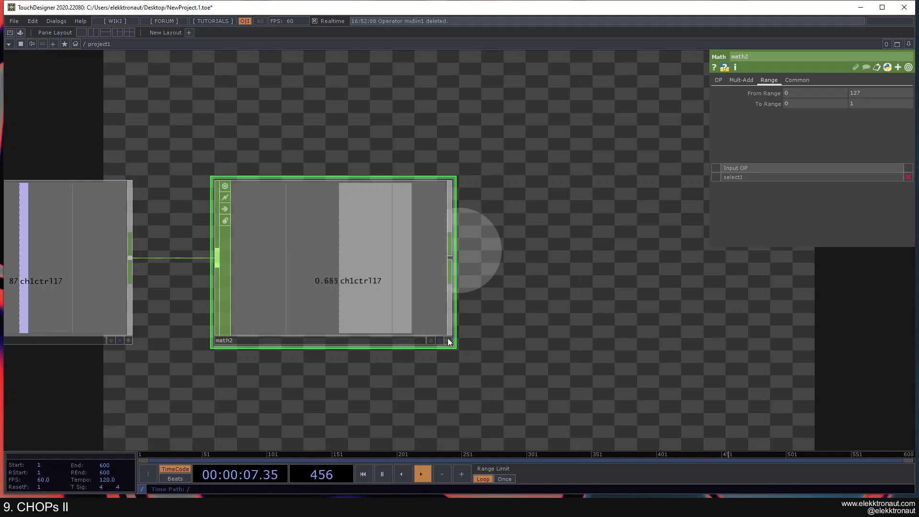
Step: Check the range of the keyboard chain's Math CHOP and set the MIDI Math CHOP's lower To Range value to 0.2
{"action": "scroll", "coordinate": [447, 337], "scroll_direction": "down", "scroll_amount": 5}
{"action": "left_click_drag", "start_coordinate": [513, 209], "coordinate": [353, 225]}
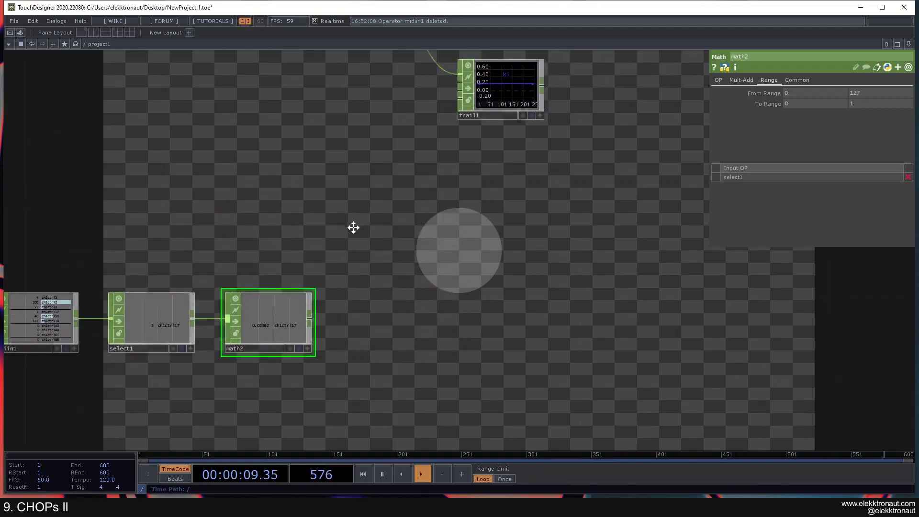
{"action": "scroll", "coordinate": [355, 220], "scroll_direction": "down", "scroll_amount": 3}
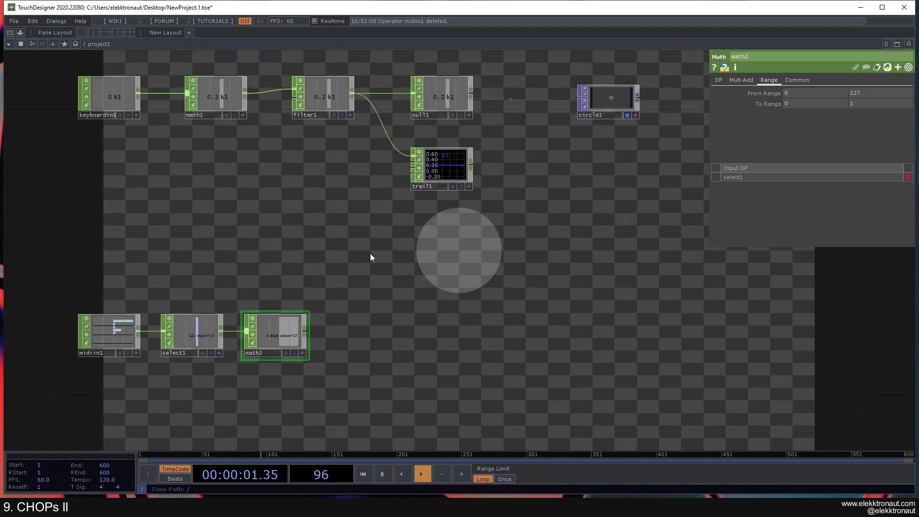
{"action": "left_click", "coordinate": [237, 100]}
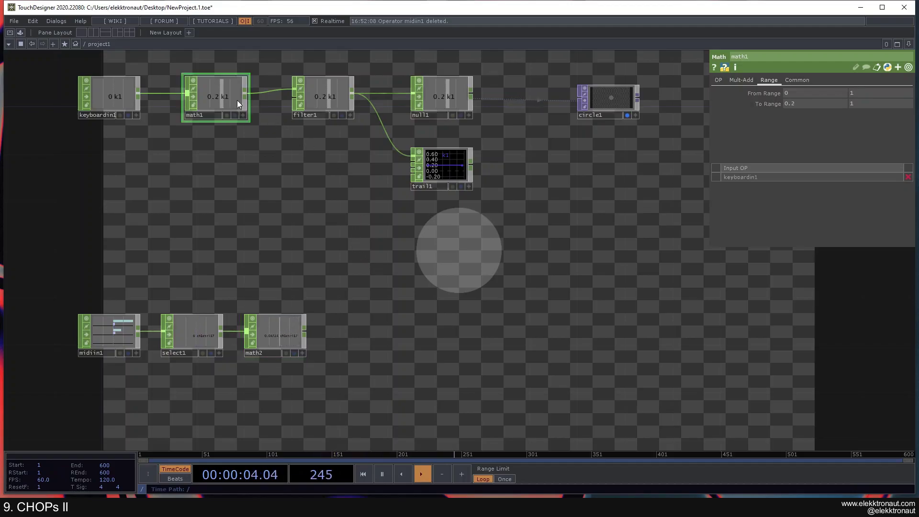
{"action": "left_click", "coordinate": [292, 335]}
{"action": "type", "text": ".2"}
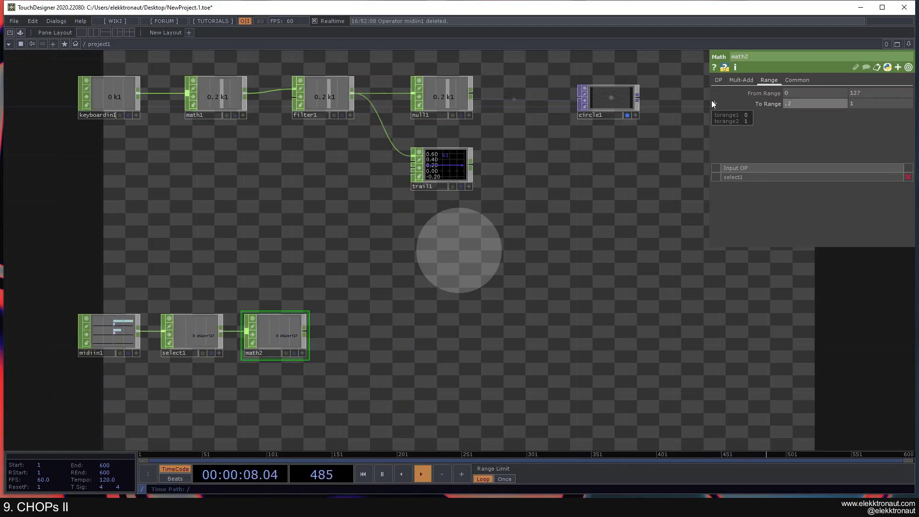
{"action": "key", "text": "Return"}
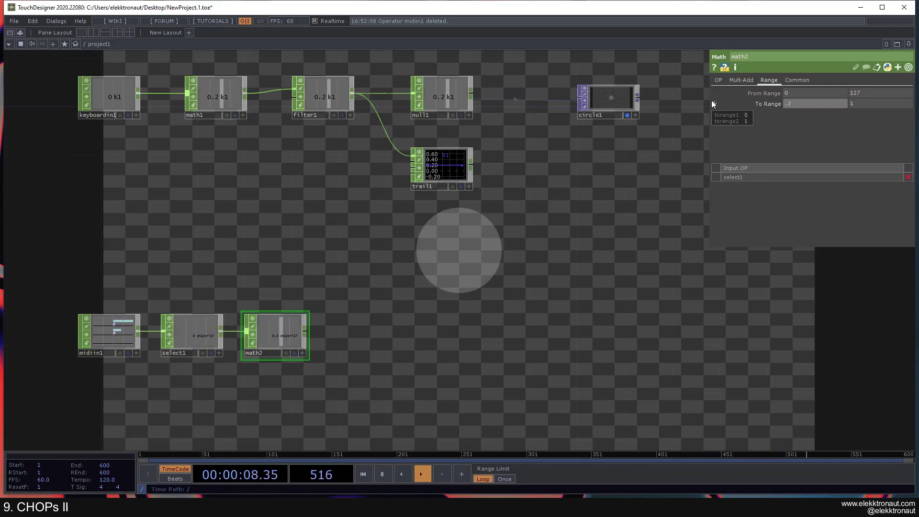
Step: Add a Null CHOP after the MIDI chain's Math CHOP, leaving a gap between them
{"action": "right_click", "coordinate": [304, 332]}
{"action": "type", "text": "nu"}
{"action": "key", "text": "Return"}
{"action": "left_click", "coordinate": [463, 328]}
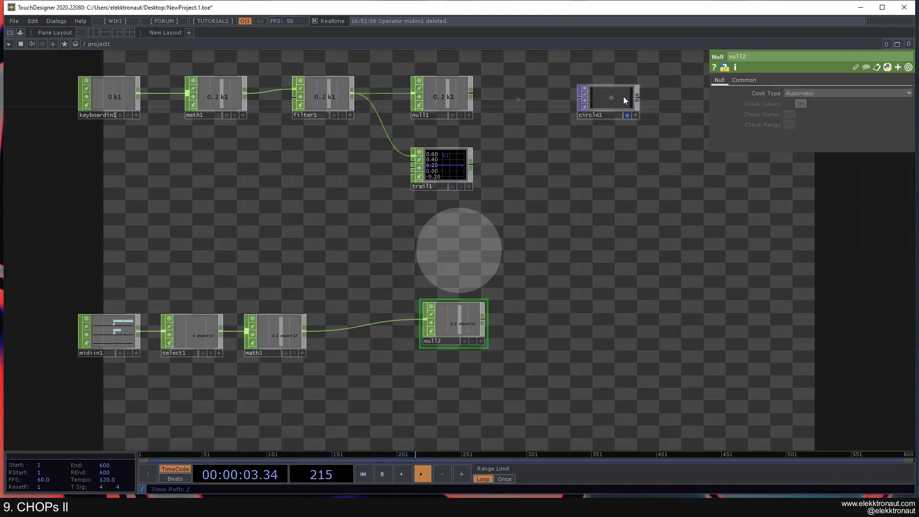
Step: Export the MIDI Null CHOP's ch1ctrl17 channel to the Circle TOP's Fill Alpha
{"action": "left_click", "coordinate": [624, 97]}
{"action": "left_click", "coordinate": [480, 341]}
{"action": "left_click_drag", "start_coordinate": [465, 325], "coordinate": [780, 107]}
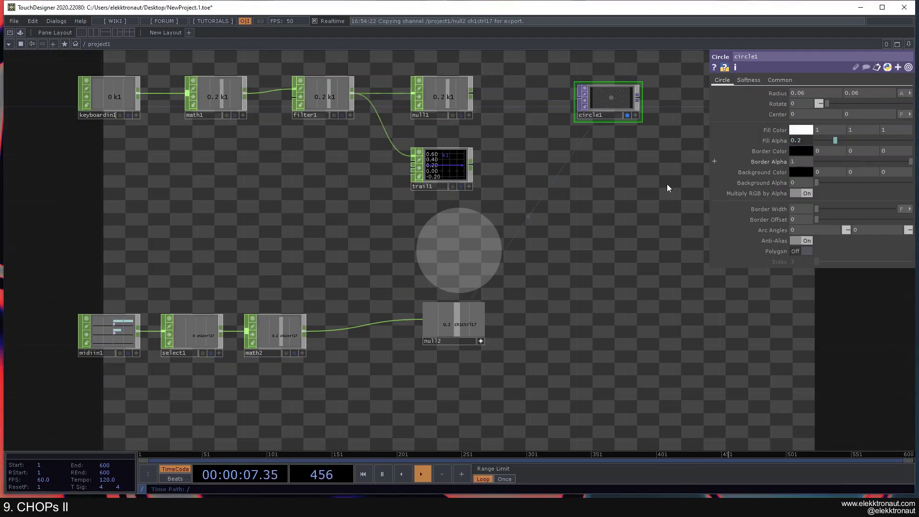
{"action": "left_click", "coordinate": [480, 341]}
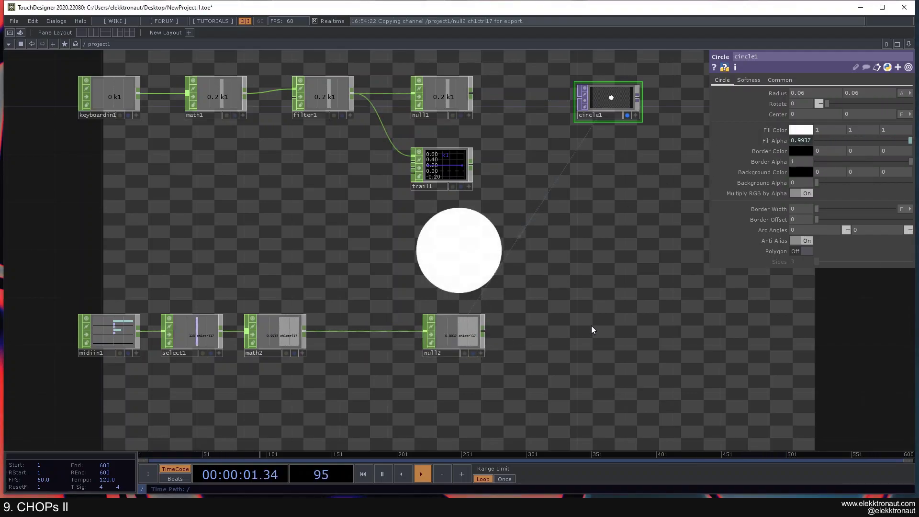
Step: Set the lower To Range value of the MIDI chain's Math CHOP to 0
{"action": "left_click_drag", "start_coordinate": [541, 304], "coordinate": [531, 268]}
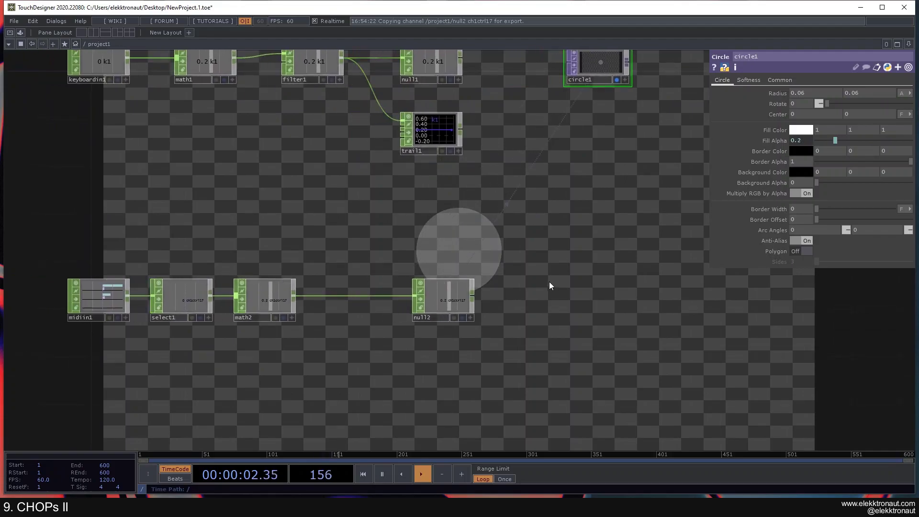
{"action": "left_click", "coordinate": [239, 305]}
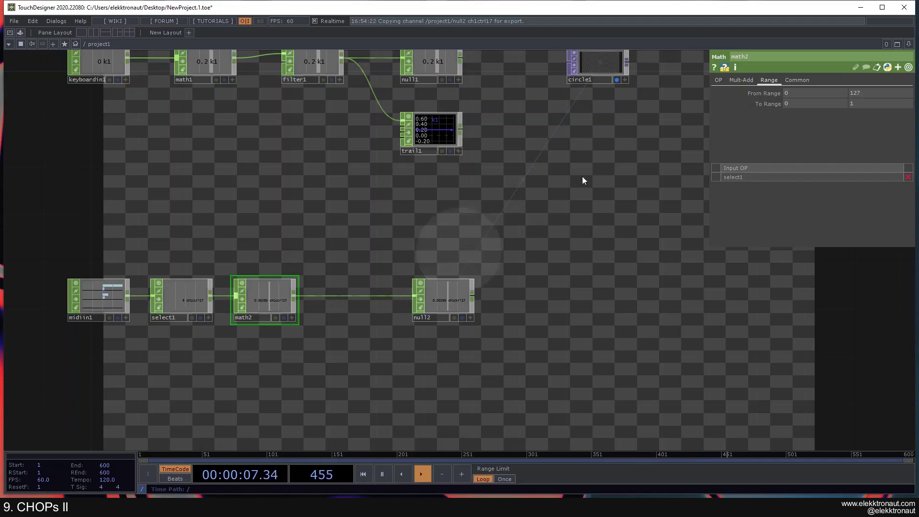
{"action": "left_click_drag", "start_coordinate": [510, 238], "coordinate": [593, 204]}
{"action": "scroll", "coordinate": [560, 240], "scroll_direction": "down", "scroll_amount": 3}
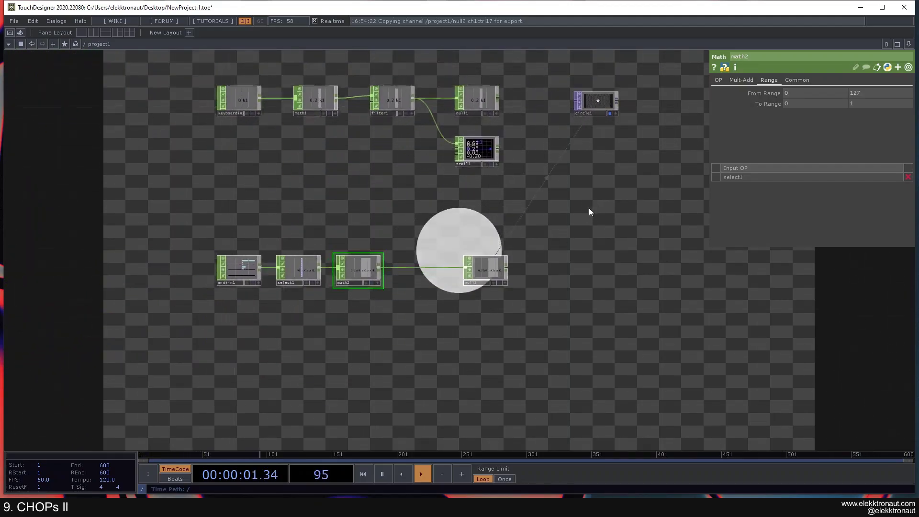
Step: Duplicate the MIDI chain's Select, Math and Null CHOPs and place the copies directly below the originals
{"action": "scroll", "coordinate": [417, 232], "scroll_direction": "up", "scroll_amount": 3}
{"action": "left_click_drag", "start_coordinate": [451, 181], "coordinate": [498, 109]}
{"action": "right_click_drag", "start_coordinate": [571, 283], "coordinate": [338, 173]}
{"action": "key", "text": "ctrl+c"}
{"action": "key", "text": "ctrl+v"}
{"action": "left_click", "coordinate": [325, 261]}
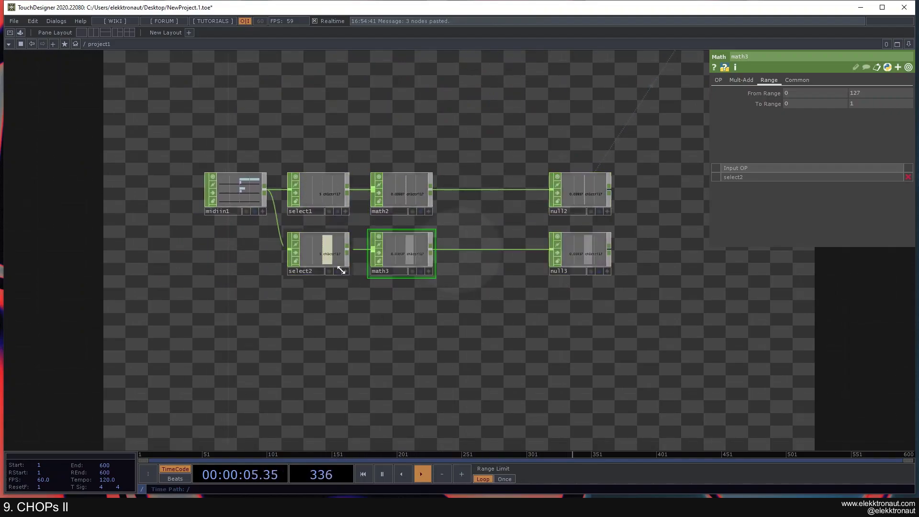
Step: Set the duplicated Select CHOP's channel names to ch1ctrl18
{"action": "left_click_drag", "start_coordinate": [835, 108], "coordinate": [811, 105]}
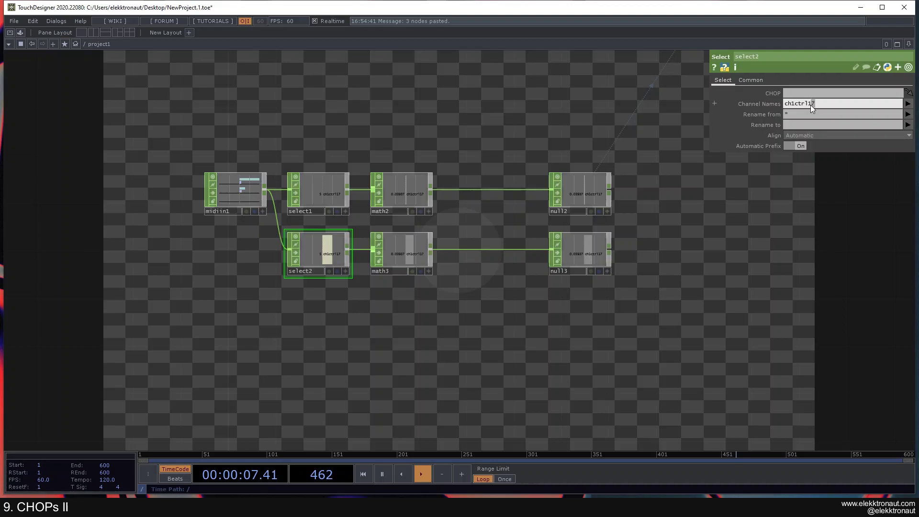
{"action": "type", "text": "8"}
{"action": "key", "text": "Return"}
{"action": "left_click_drag", "start_coordinate": [672, 188], "coordinate": [451, 298]}
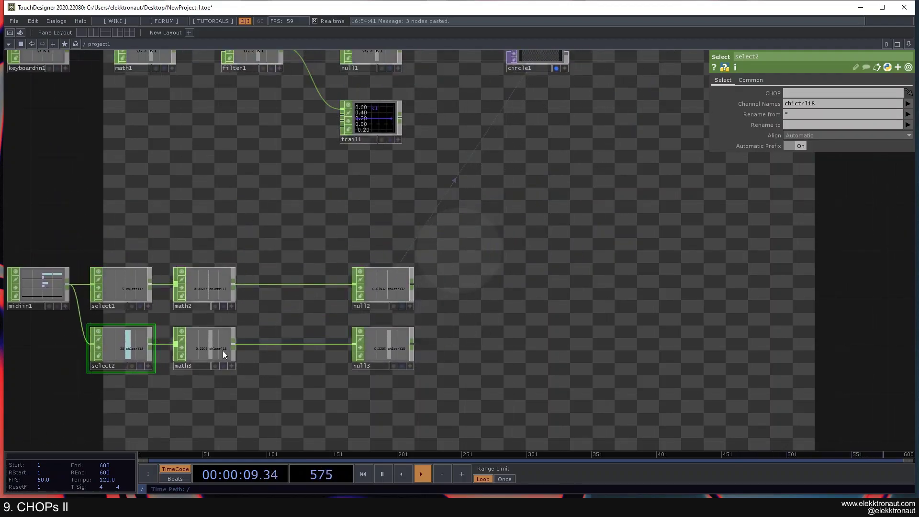
Step: Set the To Range of the duplicated Math CHOP in the lower MIDI chain to -0.3 and 0.3
{"action": "left_click", "coordinate": [223, 351]}
{"action": "left_click", "coordinate": [797, 101]}
{"action": "type", "text": "-."}
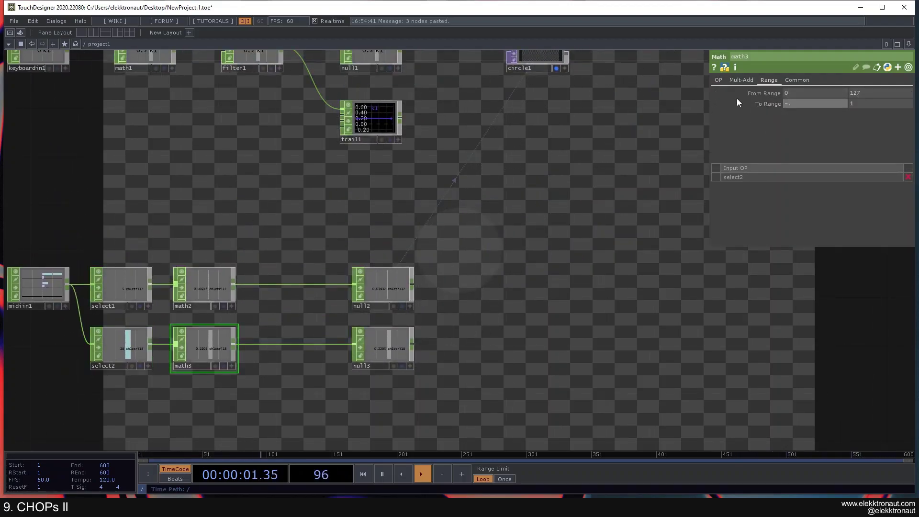
{"action": "type", "text": "3"}
{"action": "left_click", "coordinate": [898, 105]}
{"action": "type", "text": ".3"}
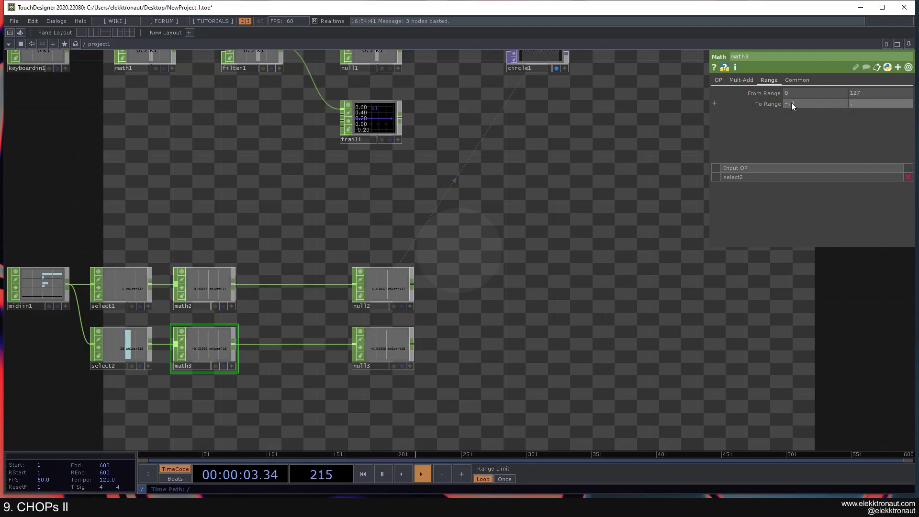
{"action": "key", "text": "Return"}
Step: Export the lower Null CHOP's ch1ctrl18 channel to the first Center value of the Circle TOP
{"action": "left_click_drag", "start_coordinate": [541, 144], "coordinate": [508, 180]}
{"action": "left_click", "coordinate": [502, 94]}
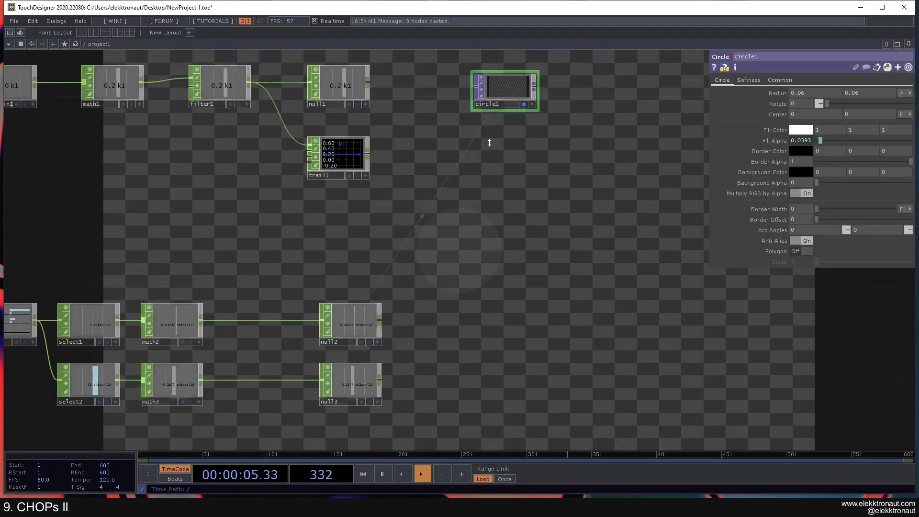
{"action": "left_click", "coordinate": [374, 399]}
{"action": "left_click_drag", "start_coordinate": [350, 380], "coordinate": [806, 114]}
{"action": "left_click", "coordinate": [809, 109]}
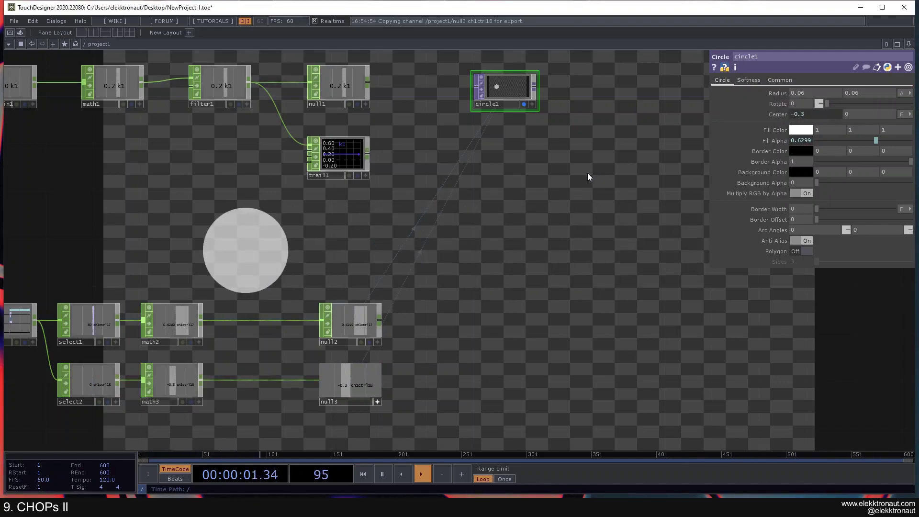
Step: Check how the exported MIDI channels drive the circle's horizontal position and opacity
{"action": "left_click_drag", "start_coordinate": [457, 241], "coordinate": [461, 180]}
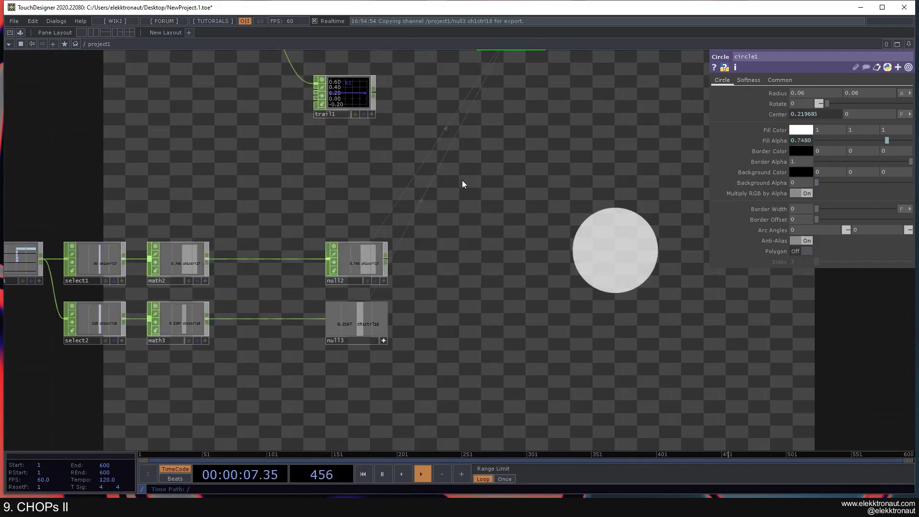
{"action": "left_click_drag", "start_coordinate": [461, 180], "coordinate": [467, 149]}
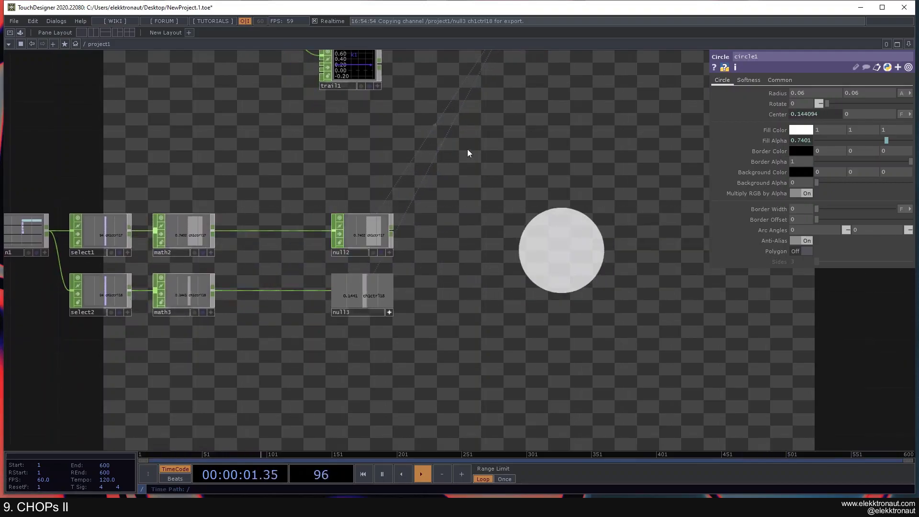
{"action": "scroll", "coordinate": [478, 167], "scroll_direction": "down", "scroll_amount": 4}
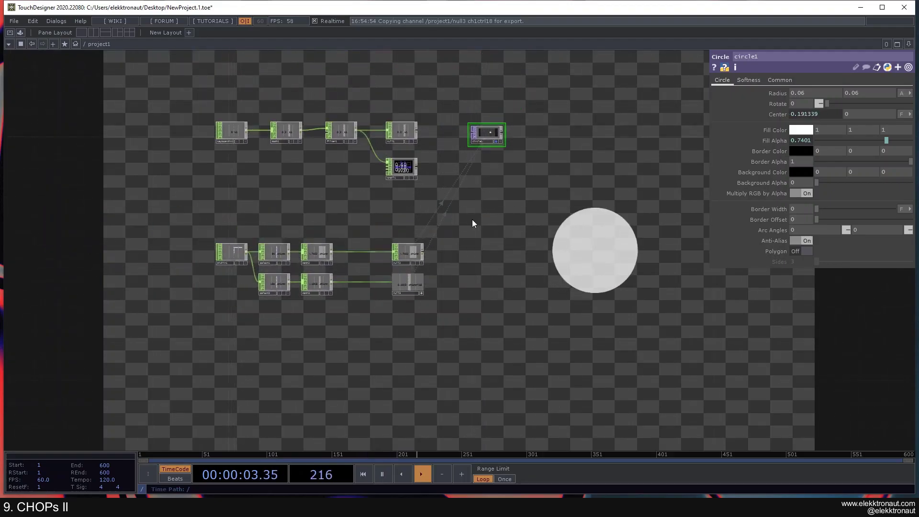
{"action": "scroll", "coordinate": [440, 258], "scroll_direction": "up", "scroll_amount": 4}
{"action": "scroll", "coordinate": [403, 300], "scroll_direction": "down", "scroll_amount": 4}
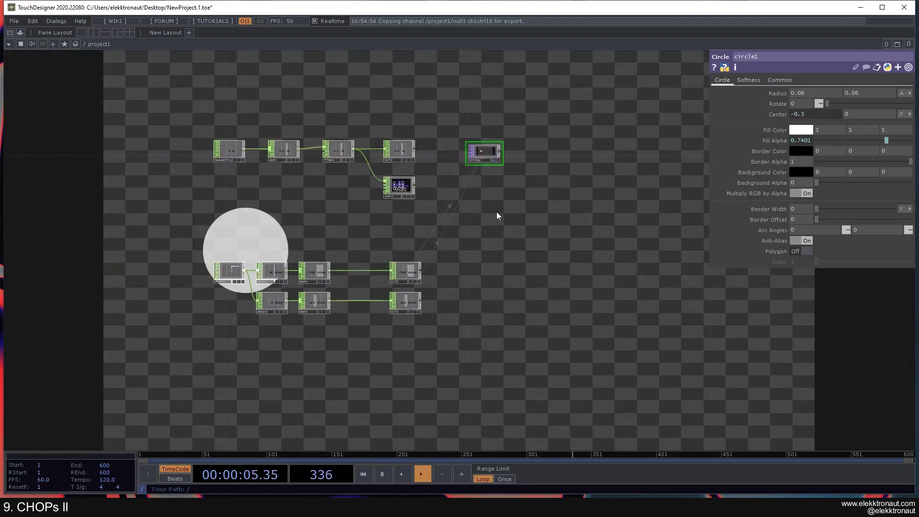
Step: Add a MIDI In Map CHOP below the MIDI In CHOP
{"action": "scroll", "coordinate": [273, 246], "scroll_direction": "up", "scroll_amount": 2}
{"action": "scroll", "coordinate": [272, 246], "scroll_direction": "up", "scroll_amount": 3}
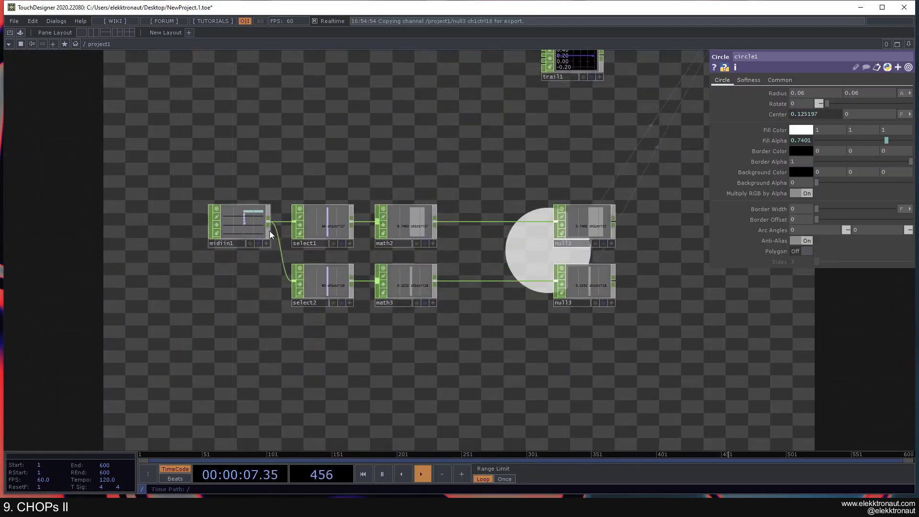
{"action": "key", "text": "Tab"}
{"action": "type", "text": "mi"}
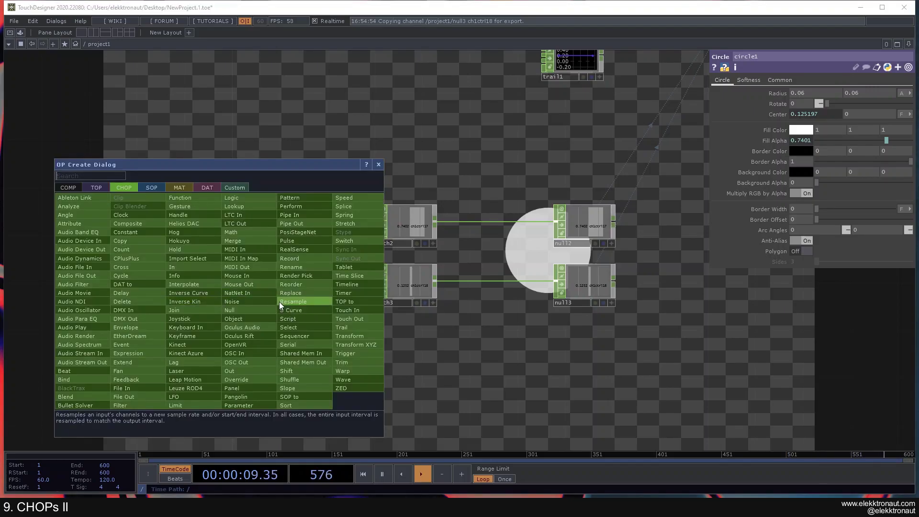
{"action": "left_click", "coordinate": [254, 261]}
{"action": "left_click", "coordinate": [210, 358]}
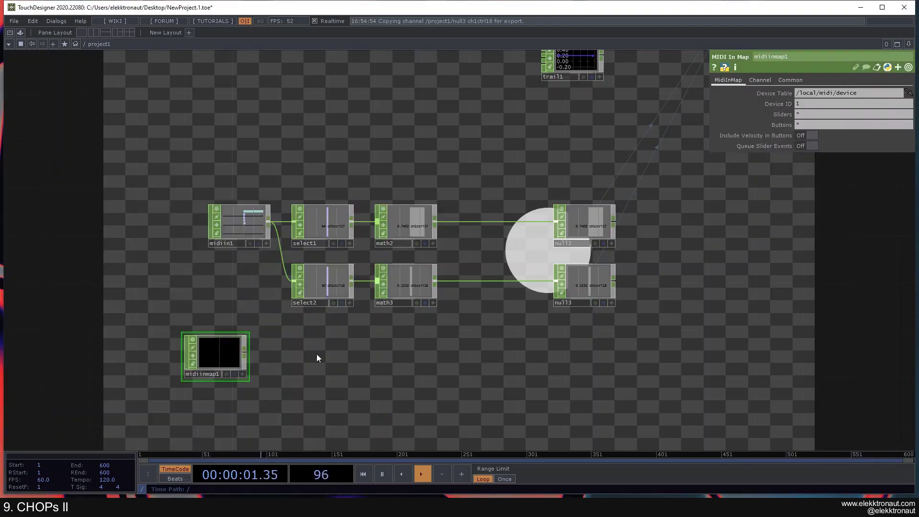
{"action": "key", "text": "h"}
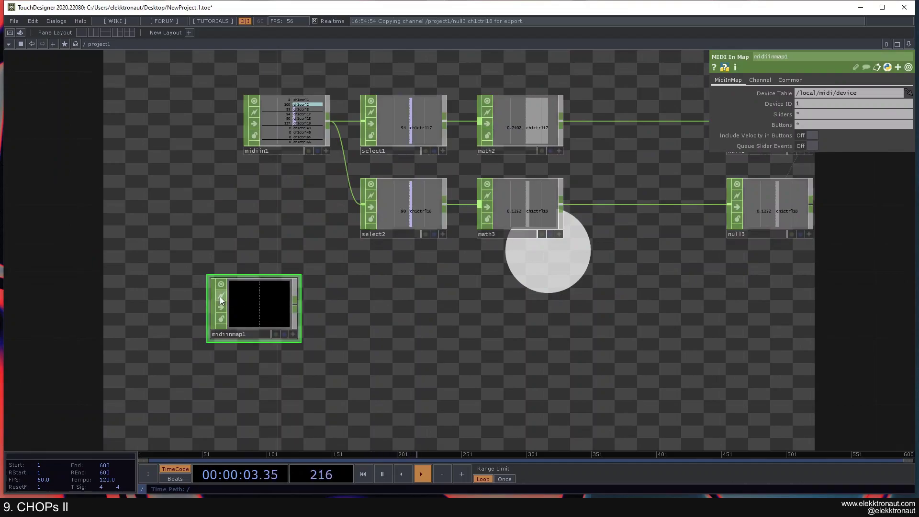
Step: Assign the nanoKONTROL MIDI map to the nanoKONTROL2 input device in the MIDI Mapper and close it
{"action": "scroll", "coordinate": [237, 314], "scroll_direction": "up", "scroll_amount": 3}
{"action": "scroll", "coordinate": [266, 296], "scroll_direction": "down", "scroll_amount": 3}
{"action": "left_click_drag", "start_coordinate": [423, 315], "coordinate": [439, 281]}
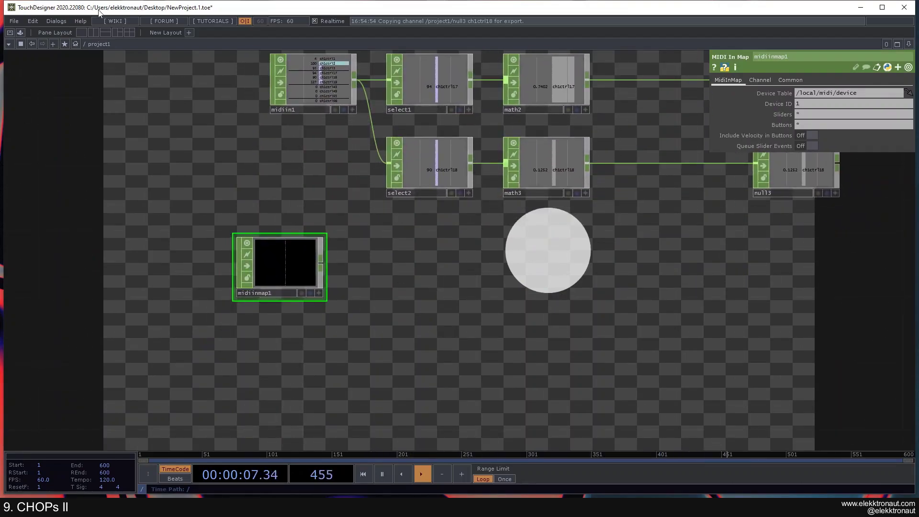
{"action": "left_click", "coordinate": [59, 20]}
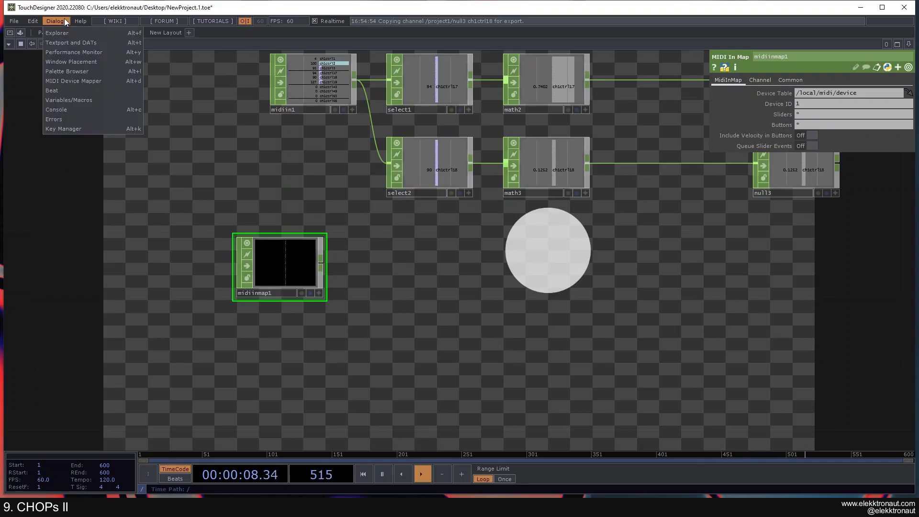
{"action": "left_click", "coordinate": [76, 81]}
{"action": "left_click", "coordinate": [564, 151]}
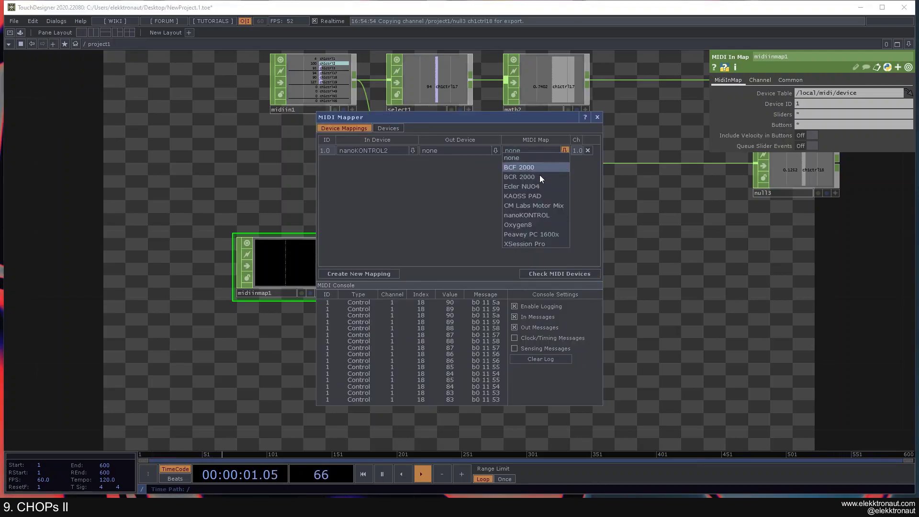
{"action": "left_click", "coordinate": [539, 213]}
{"action": "left_click", "coordinate": [597, 117]}
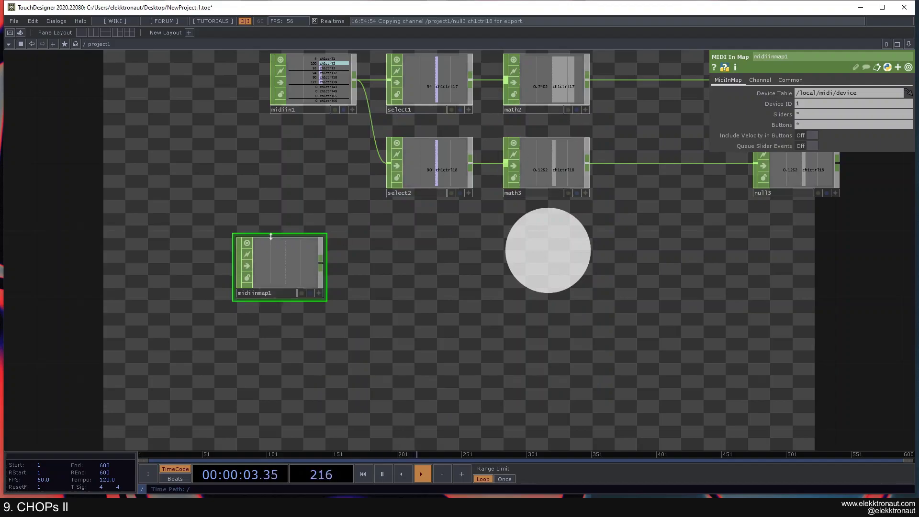
Step: Compare the MIDI In Map CHOP's slider and button channels with the control channels of the MIDI In CHOP
{"action": "scroll", "coordinate": [266, 240], "scroll_direction": "up", "scroll_amount": 6}
{"action": "left_click_drag", "start_coordinate": [671, 322], "coordinate": [636, 184]}
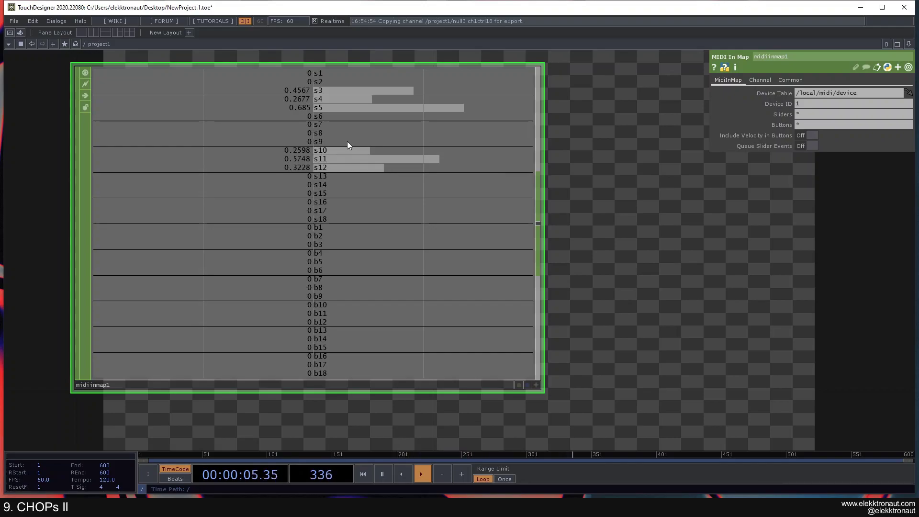
{"action": "scroll", "coordinate": [388, 171], "scroll_direction": "down", "scroll_amount": 3}
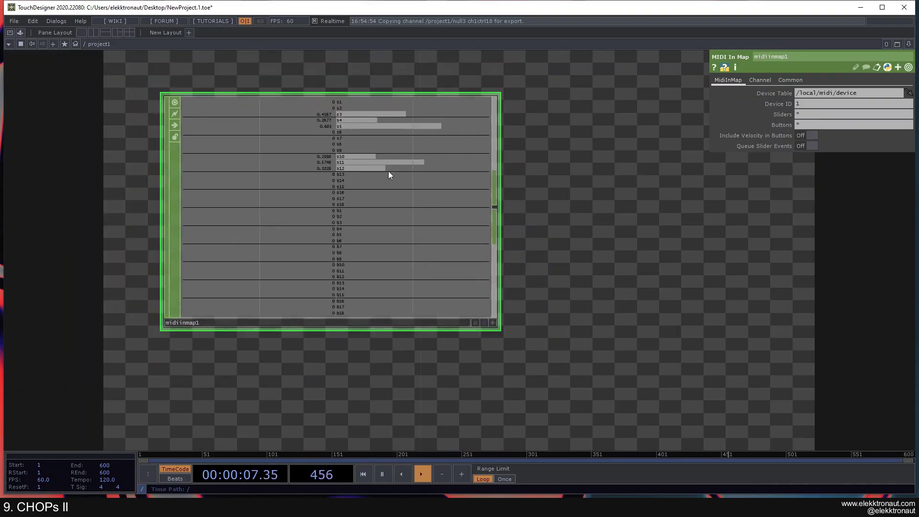
{"action": "scroll", "coordinate": [384, 208], "scroll_direction": "down", "scroll_amount": 5}
{"action": "left_click_drag", "start_coordinate": [506, 193], "coordinate": [425, 387]}
{"action": "scroll", "coordinate": [284, 187], "scroll_direction": "up", "scroll_amount": 4}
{"action": "scroll", "coordinate": [283, 186], "scroll_direction": "up", "scroll_amount": 3}
{"action": "scroll", "coordinate": [328, 129], "scroll_direction": "up", "scroll_amount": 3}
{"action": "scroll", "coordinate": [269, 104], "scroll_direction": "down", "scroll_amount": 2}
{"action": "scroll", "coordinate": [433, 196], "scroll_direction": "down", "scroll_amount": 6}
{"action": "scroll", "coordinate": [371, 137], "scroll_direction": "up", "scroll_amount": 4}
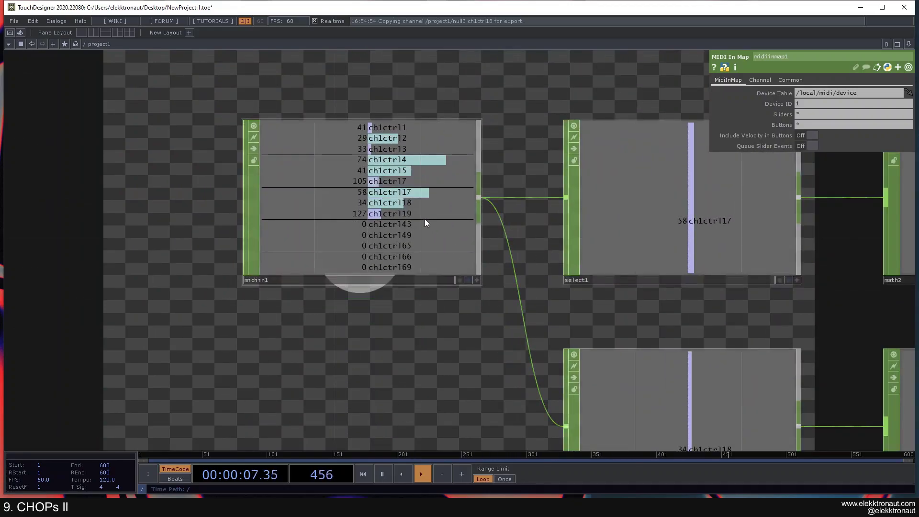
{"action": "left_click_drag", "start_coordinate": [415, 335], "coordinate": [415, 187]}
{"action": "left_click_drag", "start_coordinate": [460, 394], "coordinate": [438, 65]}
{"action": "scroll", "coordinate": [411, 228], "scroll_direction": "up", "scroll_amount": 1}
{"action": "scroll", "coordinate": [410, 228], "scroll_direction": "up", "scroll_amount": 2}
{"action": "left_click_drag", "start_coordinate": [210, 213], "coordinate": [331, 222]}
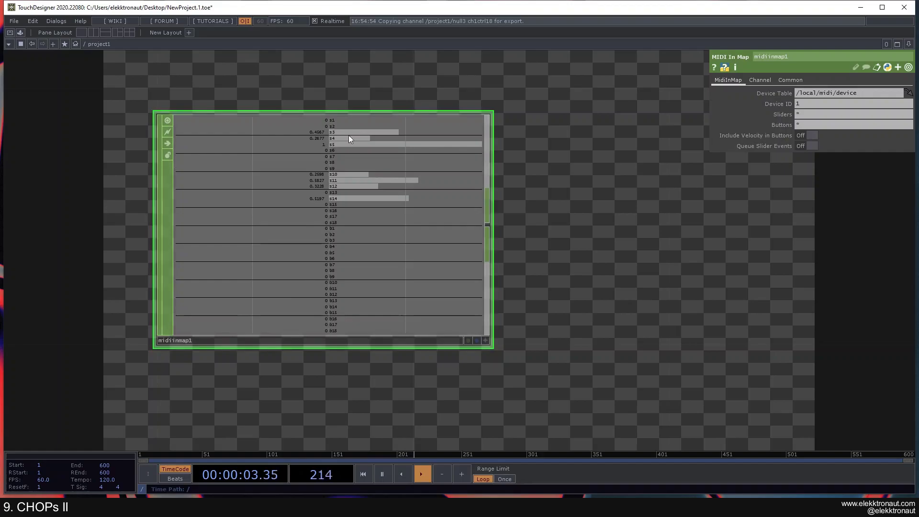
Step: Delete the MIDI In Map CHOP
{"action": "scroll", "coordinate": [397, 250], "scroll_direction": "down", "scroll_amount": 4}
{"action": "left_click_drag", "start_coordinate": [547, 220], "coordinate": [344, 257]}
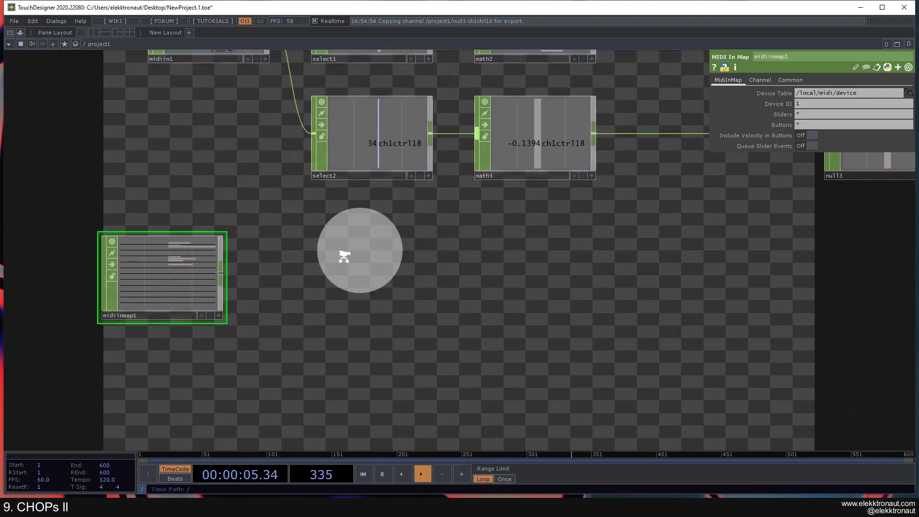
{"action": "scroll", "coordinate": [346, 258], "scroll_direction": "down", "scroll_amount": 2}
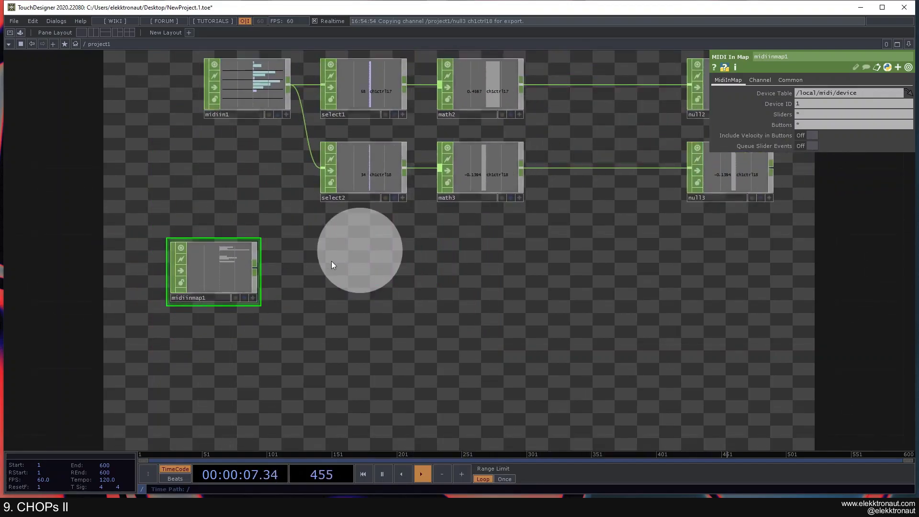
{"action": "scroll", "coordinate": [332, 262], "scroll_direction": "down", "scroll_amount": 5}
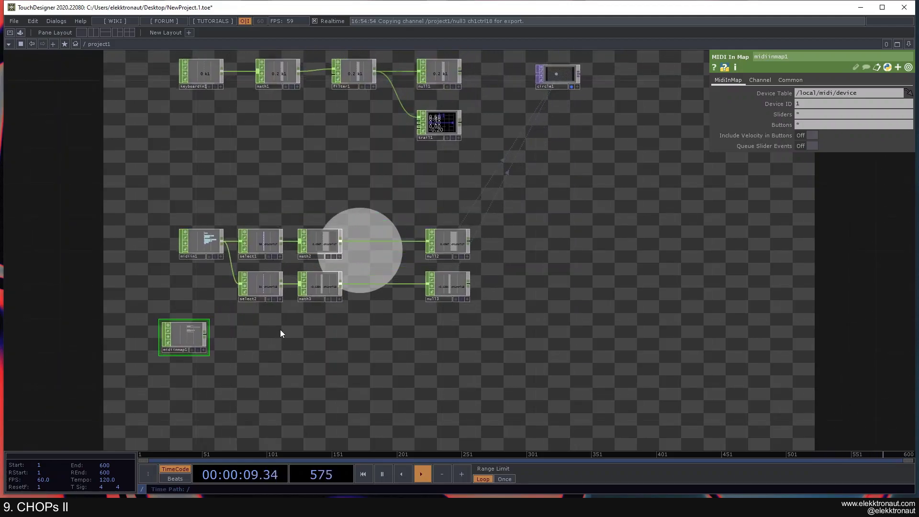
{"action": "key", "text": "Delete"}
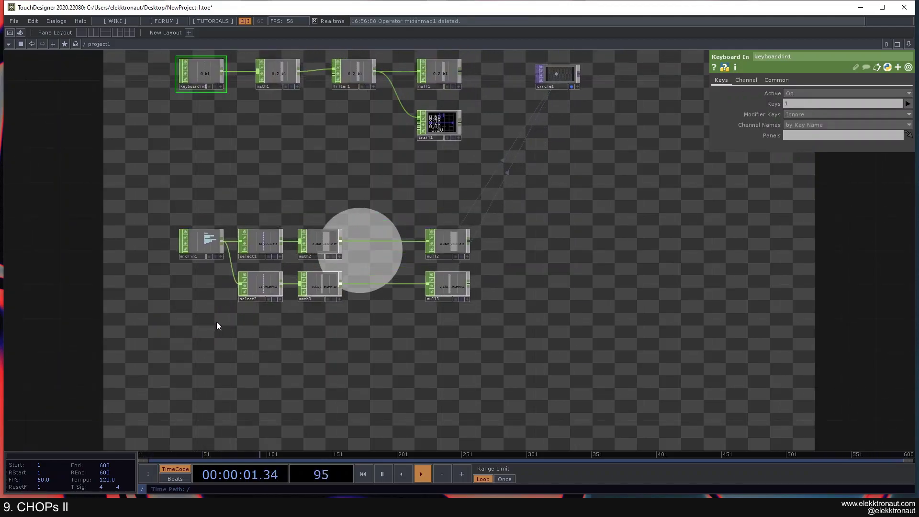
Step: Browse the list of available CHOP operators, then close it without adding one
{"action": "scroll", "coordinate": [237, 320], "scroll_direction": "down", "scroll_amount": 3}
{"action": "left_click_drag", "start_coordinate": [284, 195], "coordinate": [242, 214]}
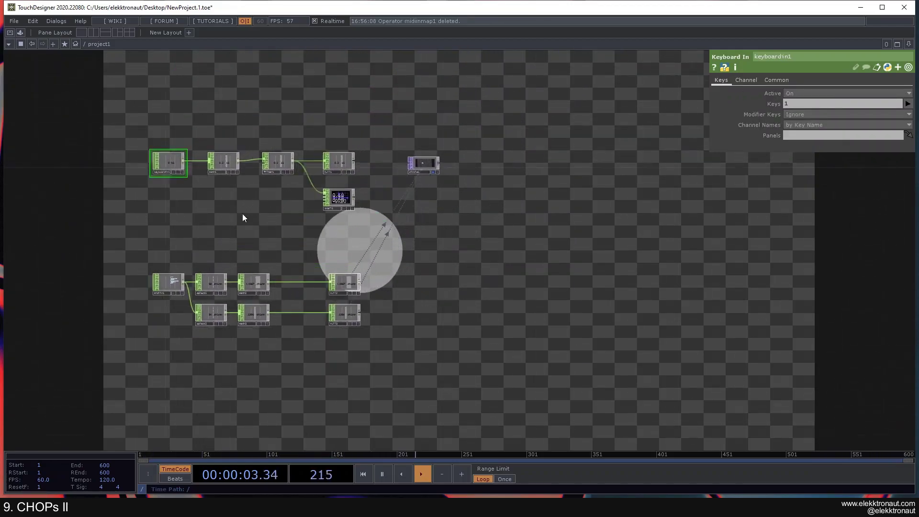
{"action": "scroll", "coordinate": [241, 215], "scroll_direction": "up", "scroll_amount": 3}
{"action": "key", "text": "Tab"}
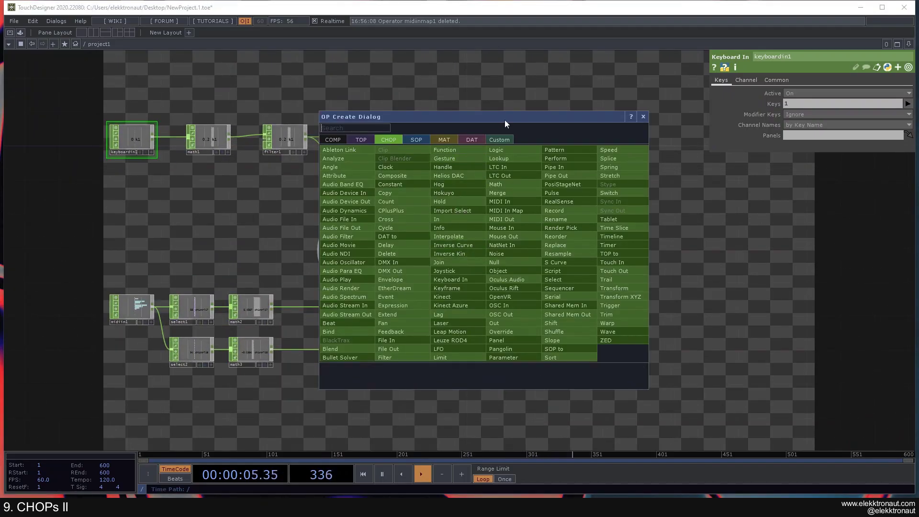
{"action": "left_click_drag", "start_coordinate": [509, 118], "coordinate": [530, 100]}
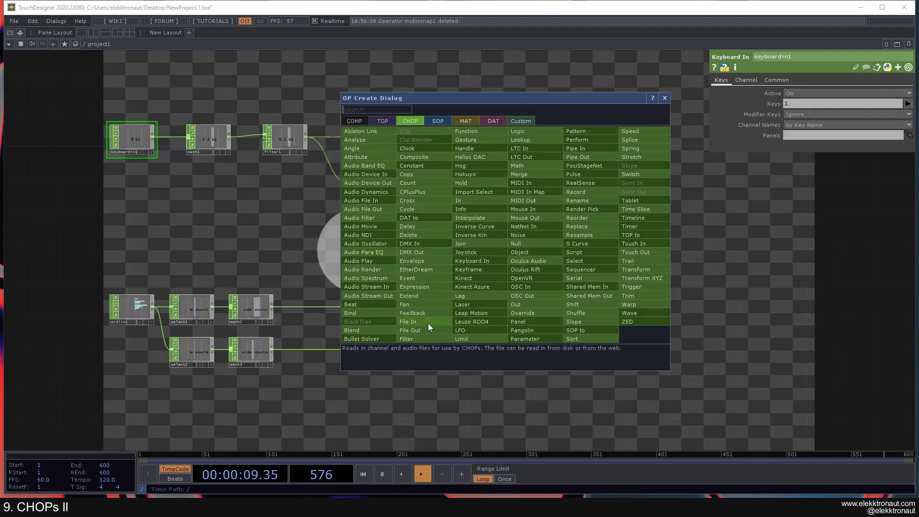
{"action": "left_click", "coordinate": [664, 98]}
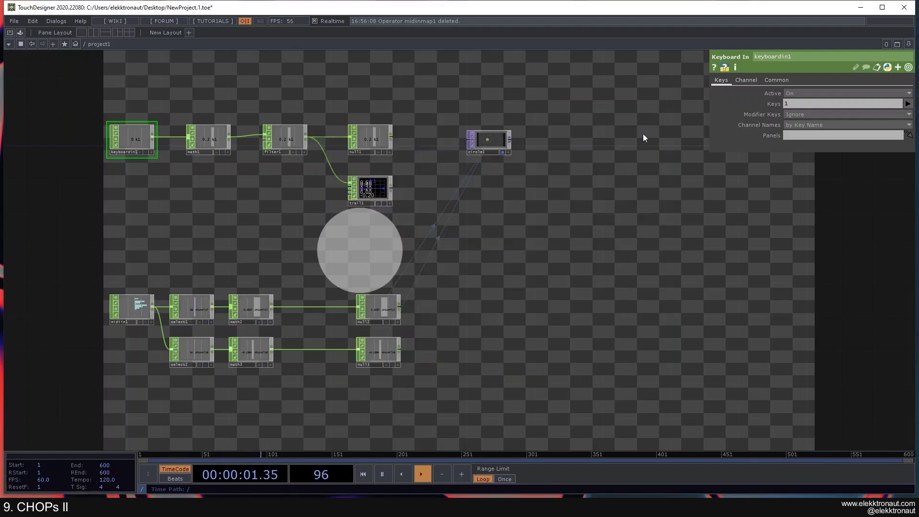
Step: Review the keyboard and MIDI CHOP chains alongside the Circle TOP, including the MIDI In CHOP's parameters
{"action": "left_click_drag", "start_coordinate": [533, 280], "coordinate": [637, 215]}
{"action": "left_click_drag", "start_coordinate": [336, 169], "coordinate": [312, 206]}
{"action": "scroll", "coordinate": [211, 92], "scroll_direction": "up", "scroll_amount": 2}
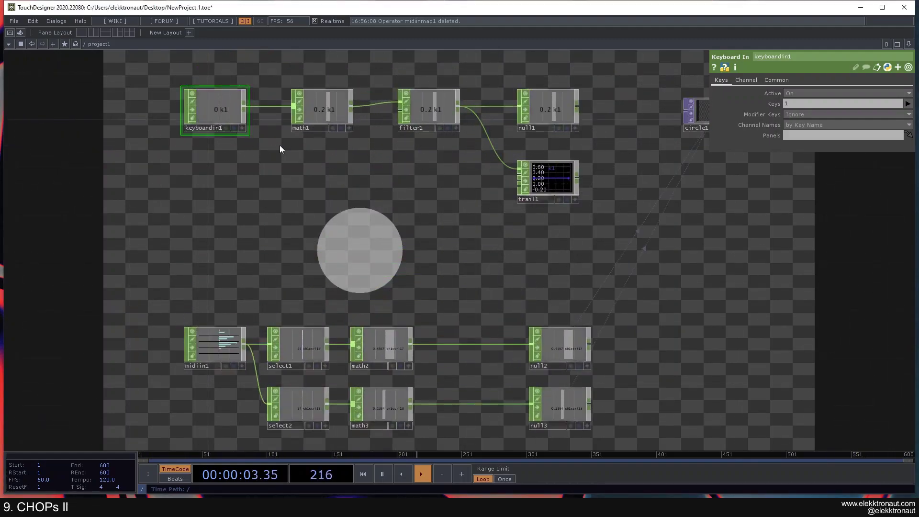
{"action": "scroll", "coordinate": [218, 170], "scroll_direction": "down", "scroll_amount": 2}
{"action": "left_click_drag", "start_coordinate": [467, 305], "coordinate": [308, 240]}
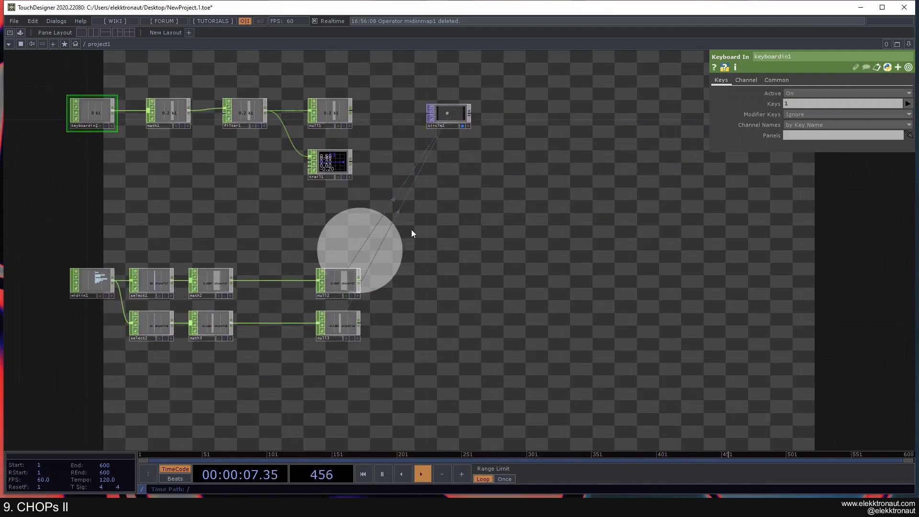
{"action": "left_click_drag", "start_coordinate": [334, 212], "coordinate": [351, 208]}
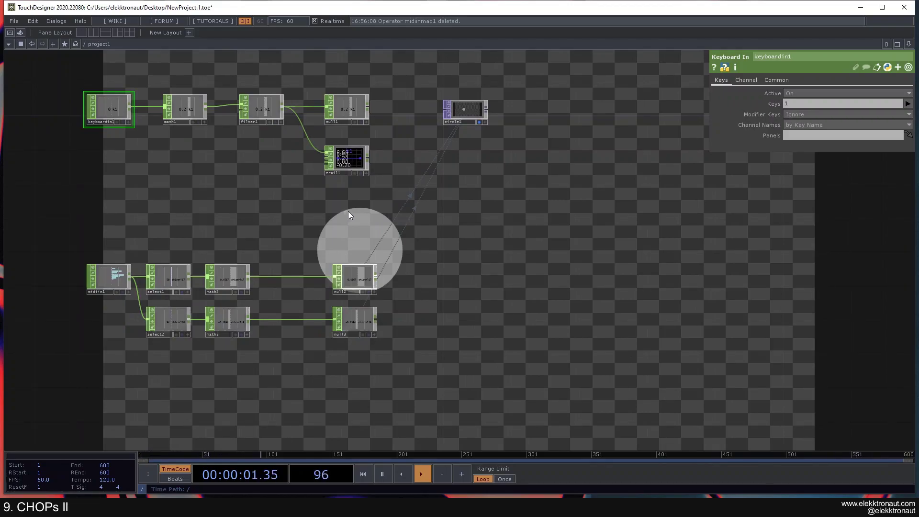
{"action": "left_click", "coordinate": [108, 277]}
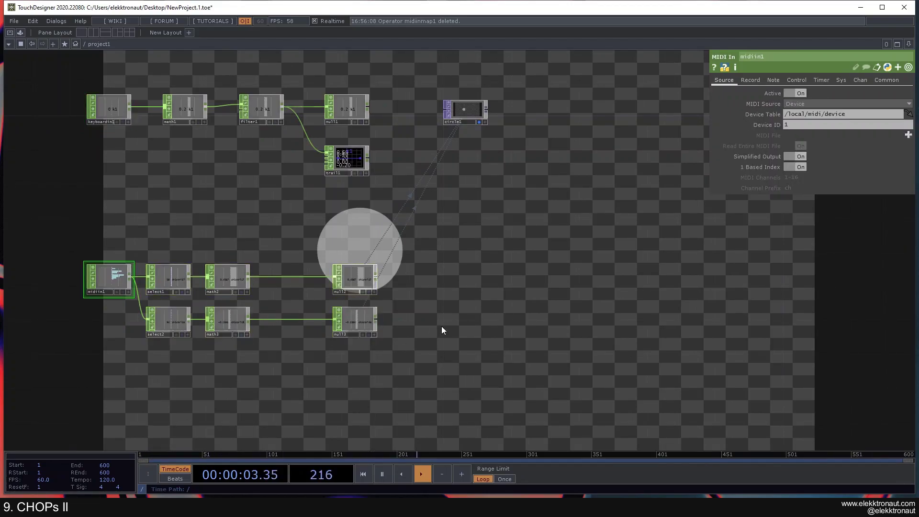
Step: Add a Leap Motion CHOP in the empty area below the MIDI chains and enlarge the view of it
{"action": "left_click_drag", "start_coordinate": [441, 327], "coordinate": [518, 189]}
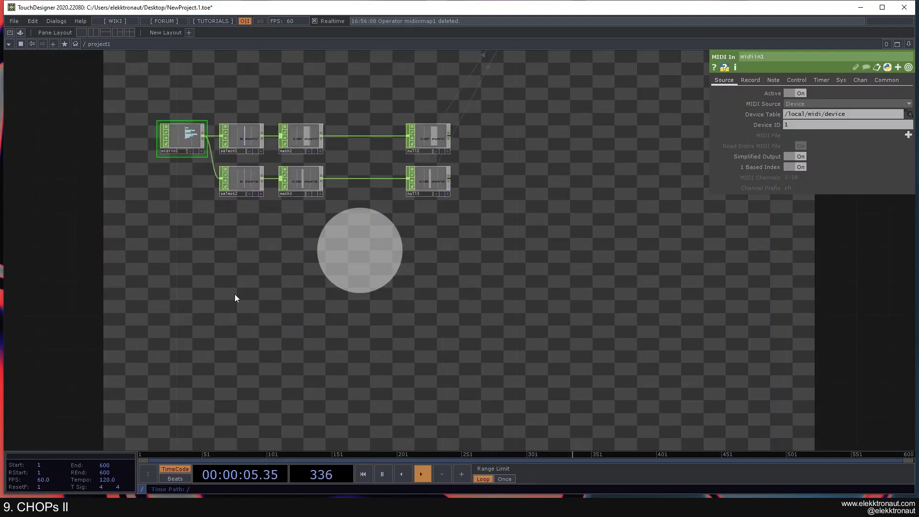
{"action": "key", "text": "Tab"}
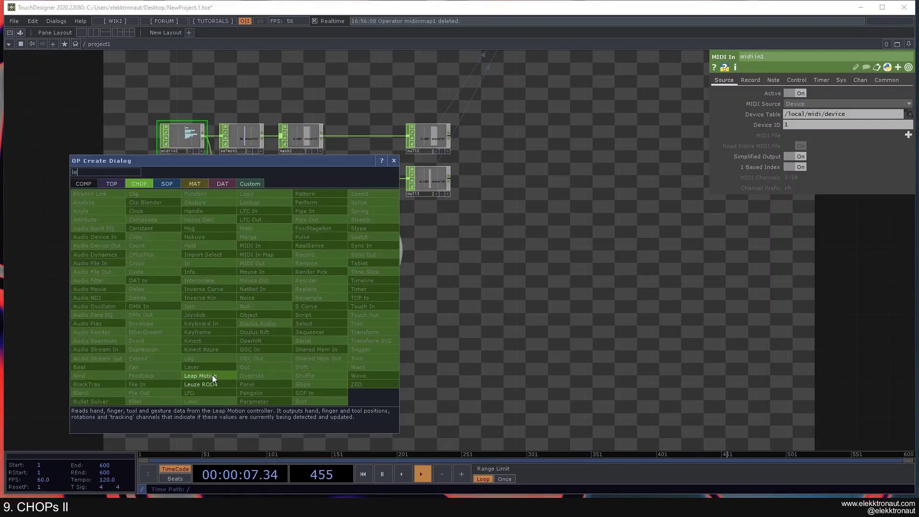
{"action": "left_click", "coordinate": [206, 375]}
{"action": "left_click", "coordinate": [206, 310]}
{"action": "scroll", "coordinate": [206, 309], "scroll_direction": "up", "scroll_amount": 10}
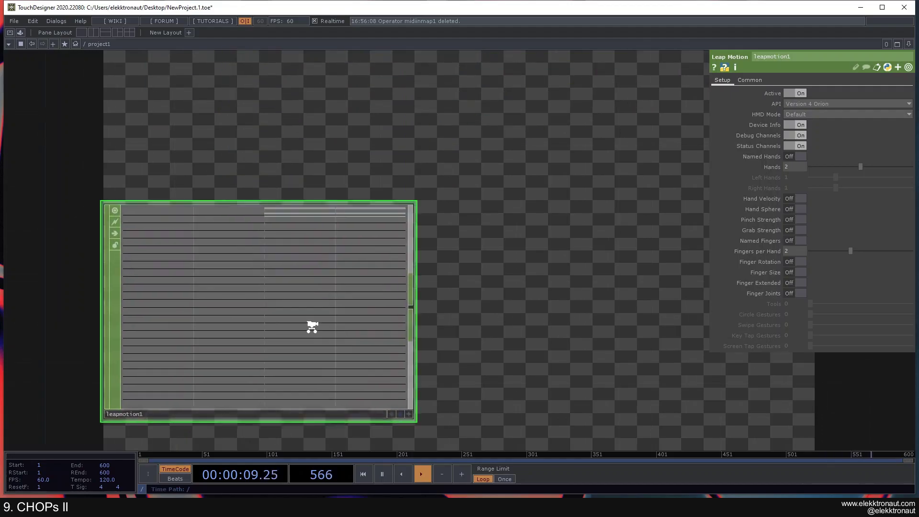
Step: Append a Select CHOP to the Leap Motion CHOP's output and place it beside that operator
{"action": "scroll", "coordinate": [429, 285], "scroll_direction": "up", "scroll_amount": 8}
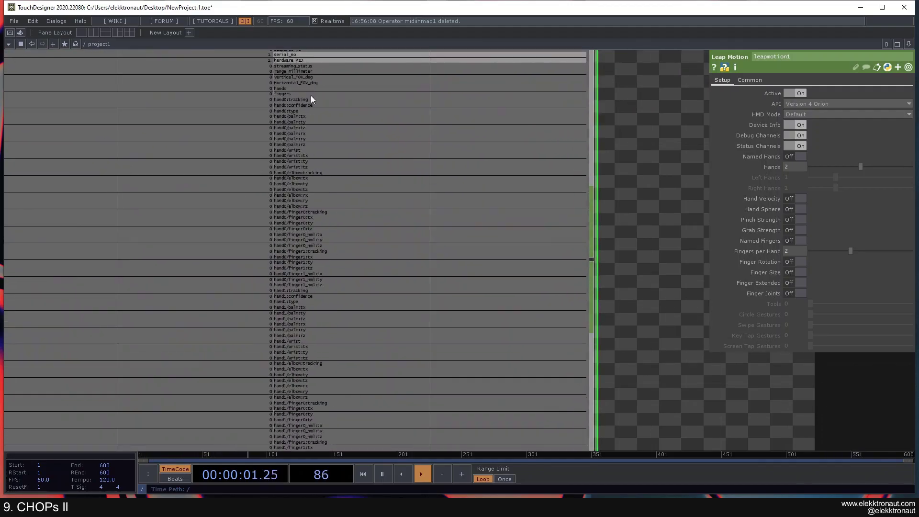
{"action": "scroll", "coordinate": [298, 163], "scroll_direction": "down", "scroll_amount": 10}
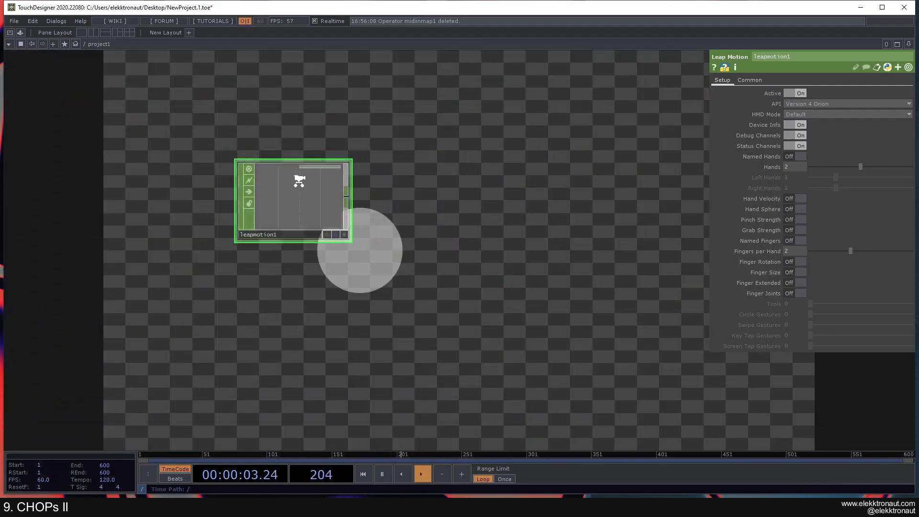
{"action": "scroll", "coordinate": [298, 188], "scroll_direction": "up", "scroll_amount": 3}
{"action": "left_click_drag", "start_coordinate": [458, 178], "coordinate": [310, 145]}
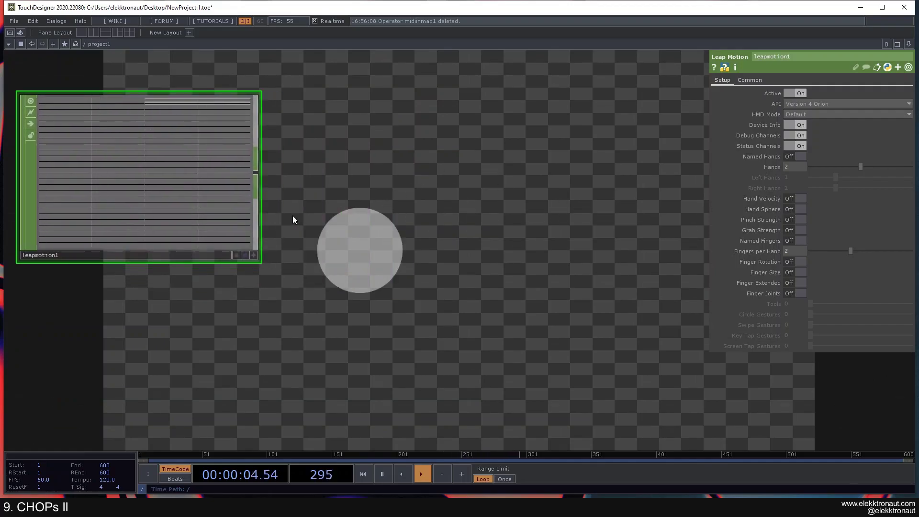
{"action": "right_click", "coordinate": [258, 172]}
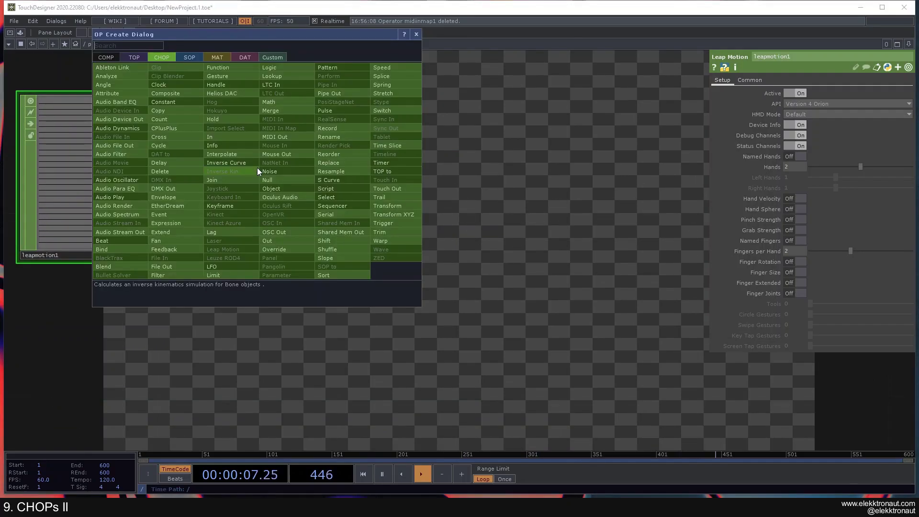
{"action": "left_click", "coordinate": [327, 197]}
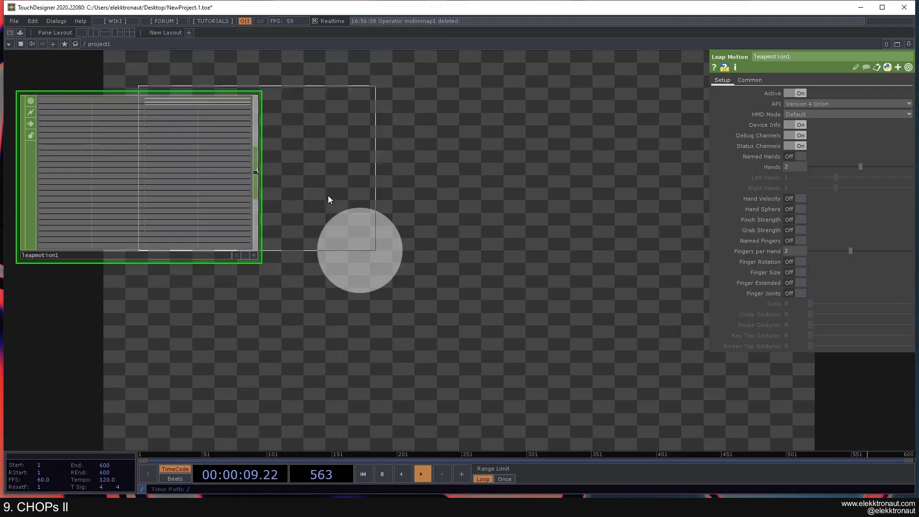
{"action": "left_click", "coordinate": [406, 179]}
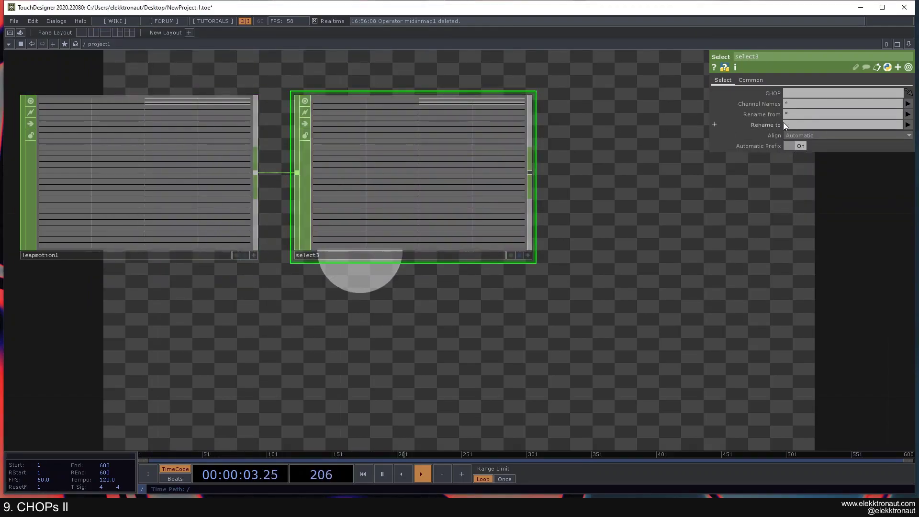
Step: Set the Select CHOP's channel names to hand0/finger1:tx
{"action": "left_click", "coordinate": [907, 103]}
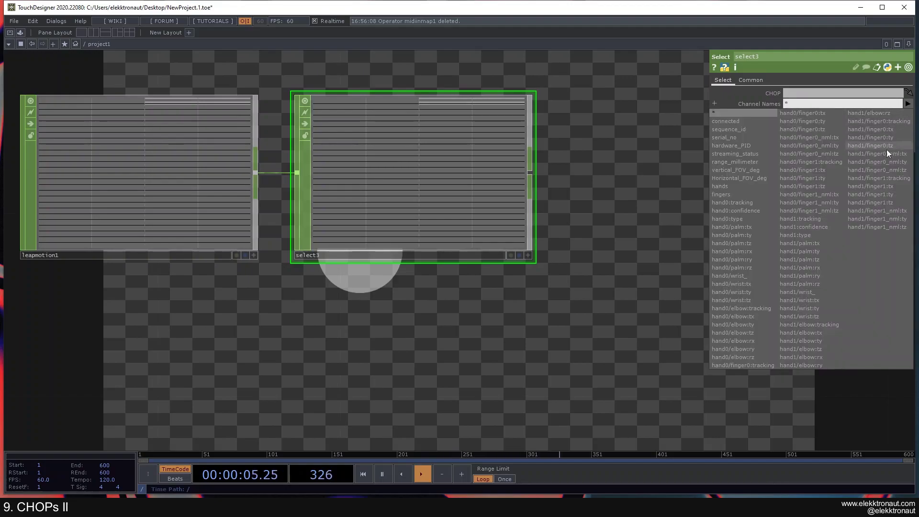
{"action": "left_click", "coordinate": [823, 170]}
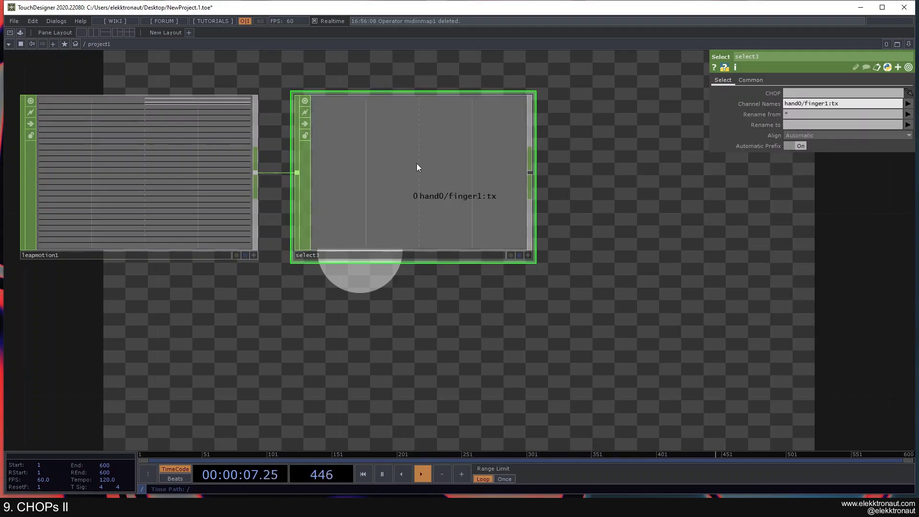
{"action": "scroll", "coordinate": [416, 165], "scroll_direction": "down", "scroll_amount": 2}
{"action": "scroll", "coordinate": [437, 207], "scroll_direction": "up", "scroll_amount": 3}
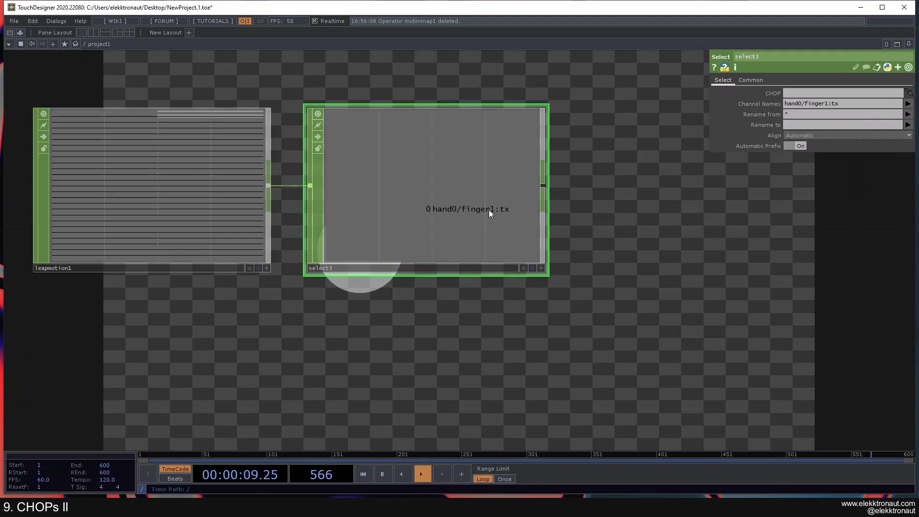
Step: Delete the Leap Motion CHOP together with its connected Select CHOP, and bring the remaining keyboard and MIDI chains into view
{"action": "scroll", "coordinate": [430, 205], "scroll_direction": "down", "scroll_amount": 5}
{"action": "left_click_drag", "start_coordinate": [453, 183], "coordinate": [355, 226]}
{"action": "right_click_drag", "start_coordinate": [120, 170], "coordinate": [319, 267]}
{"action": "scroll", "coordinate": [316, 282], "scroll_direction": "down", "scroll_amount": 3}
{"action": "left_click_drag", "start_coordinate": [205, 169], "coordinate": [173, 226]}
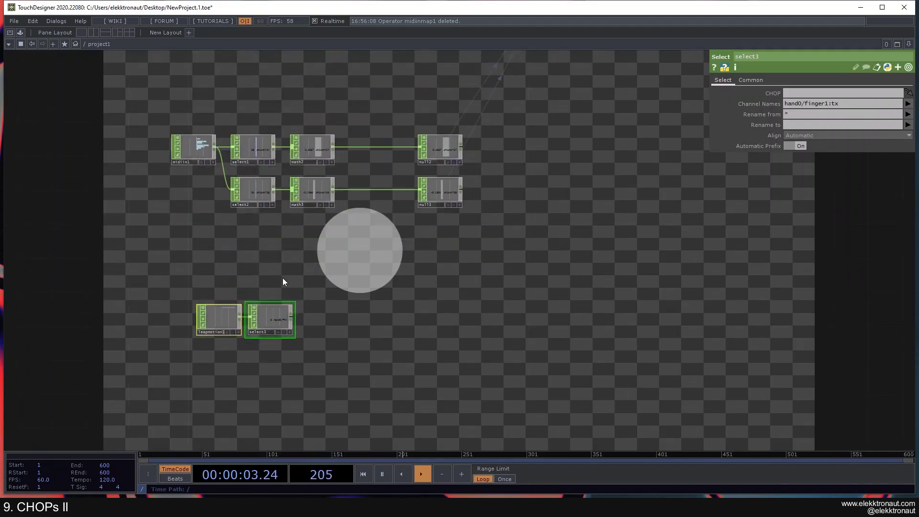
{"action": "key", "text": "Delete"}
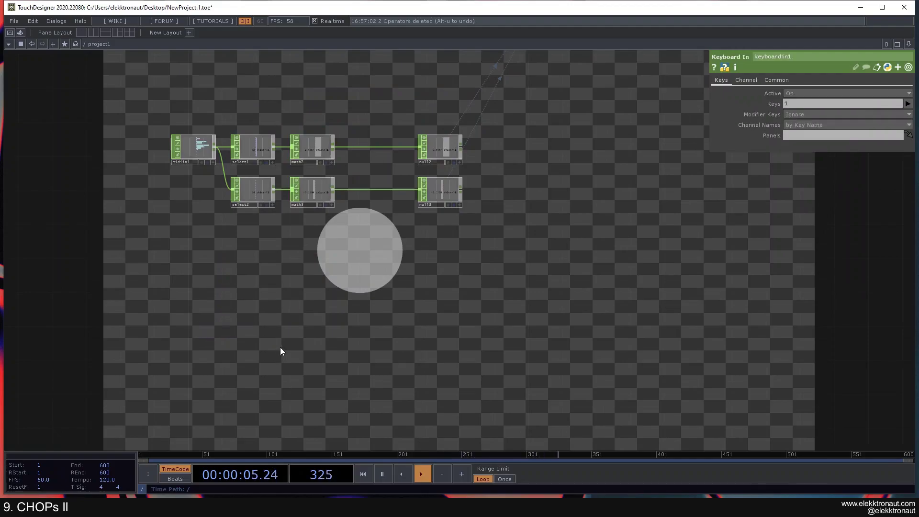
{"action": "scroll", "coordinate": [297, 335], "scroll_direction": "down", "scroll_amount": 3}
{"action": "scroll", "coordinate": [301, 323], "scroll_direction": "up", "scroll_amount": 2}
{"action": "left_click_drag", "start_coordinate": [294, 318], "coordinate": [337, 337]}
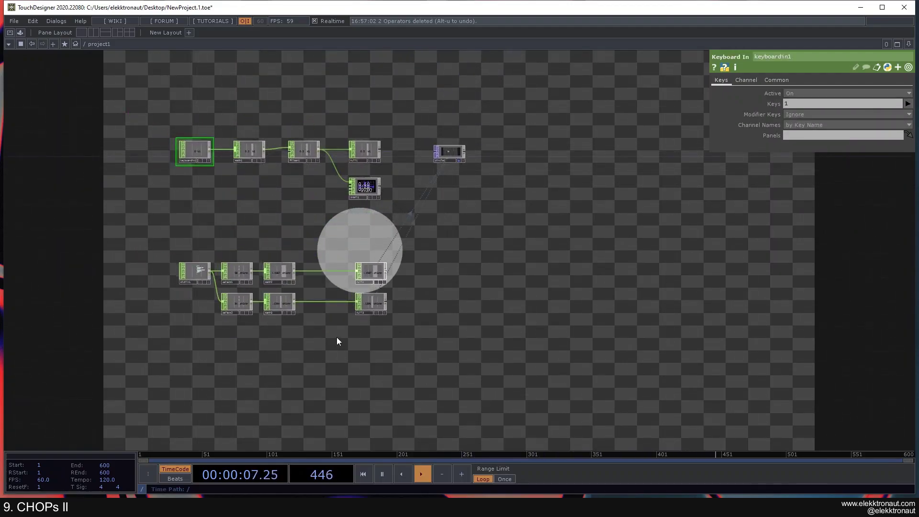